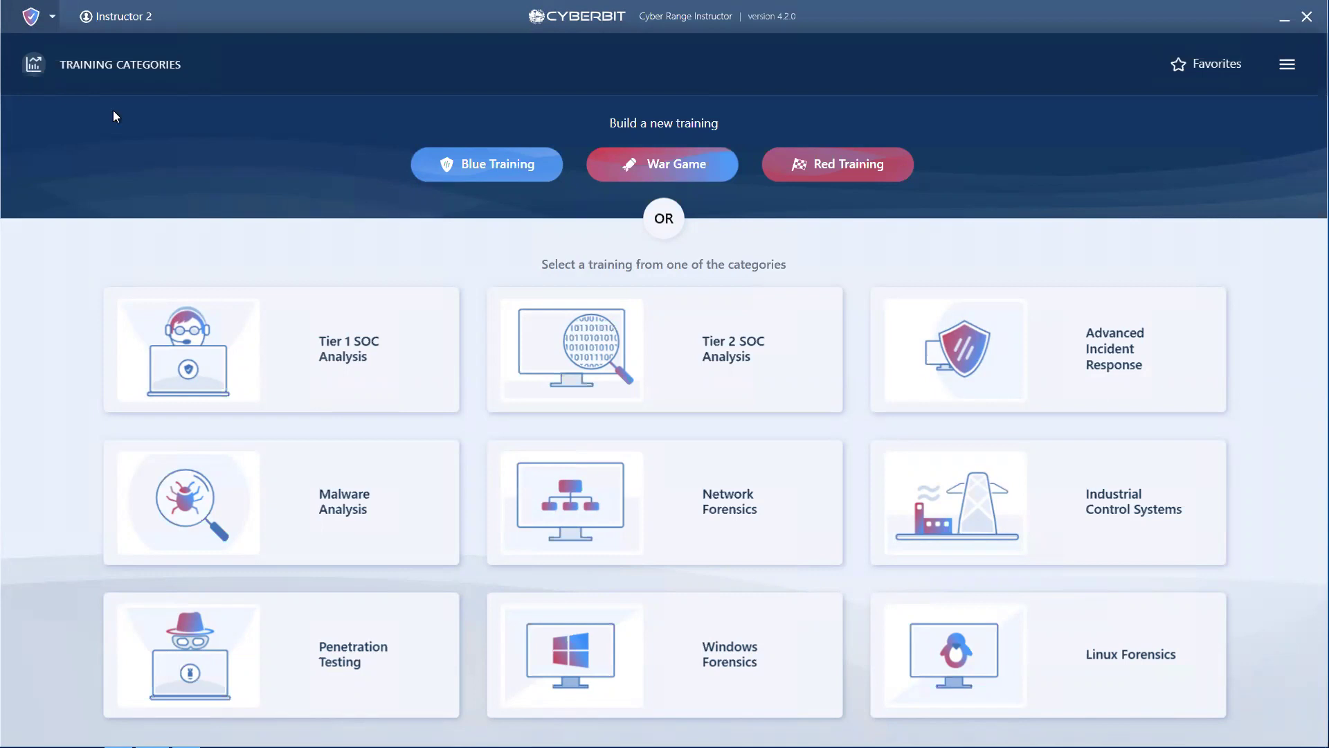
- Open the live Ransomware training and inspect Trainee 01's station in an enlarged view
{"action": "left_click", "coordinate": [33, 23]}
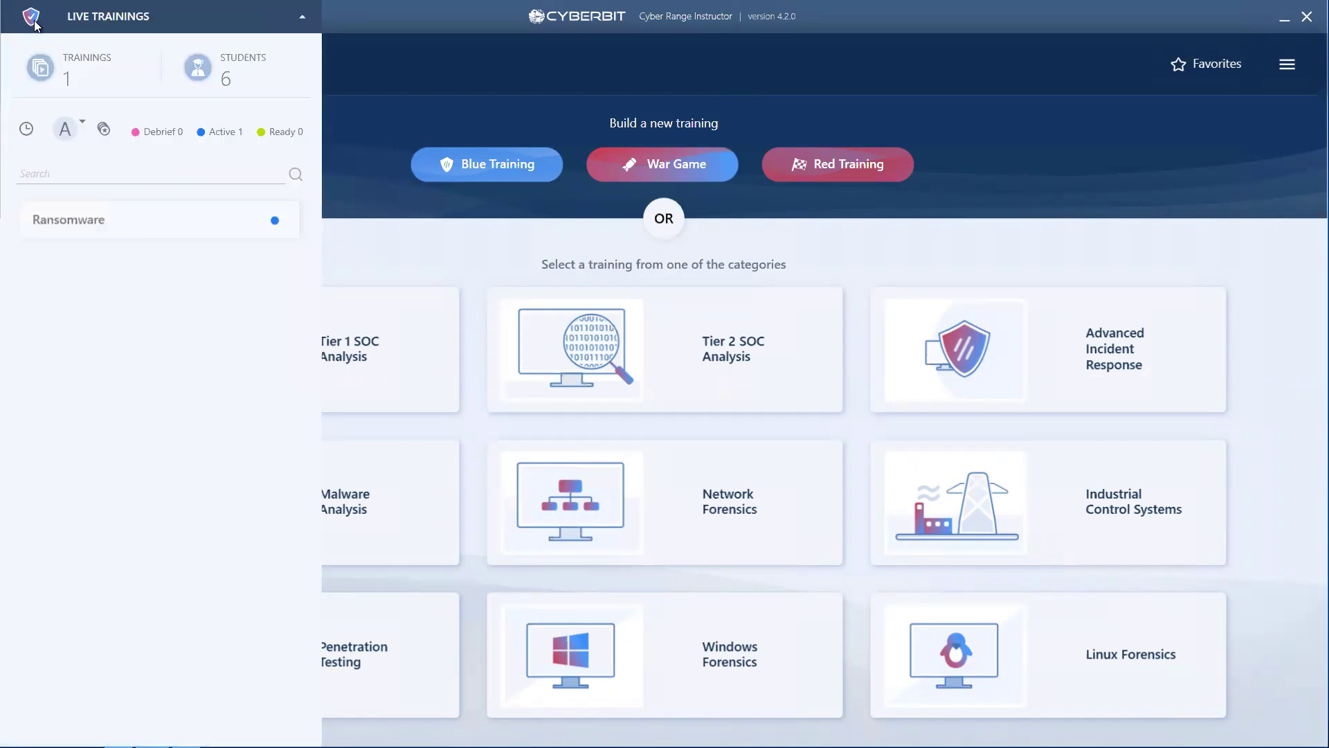
{"action": "left_click", "coordinate": [101, 220]}
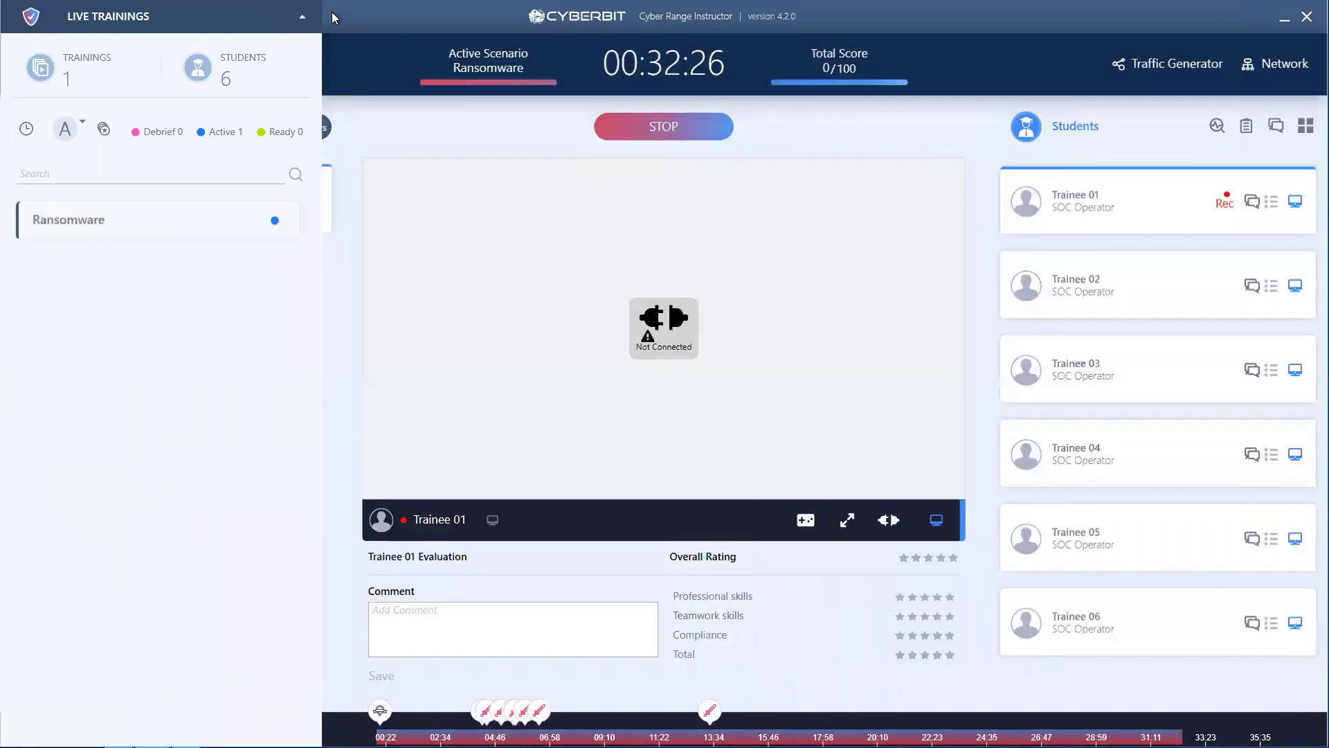
{"action": "left_click", "coordinate": [302, 17]}
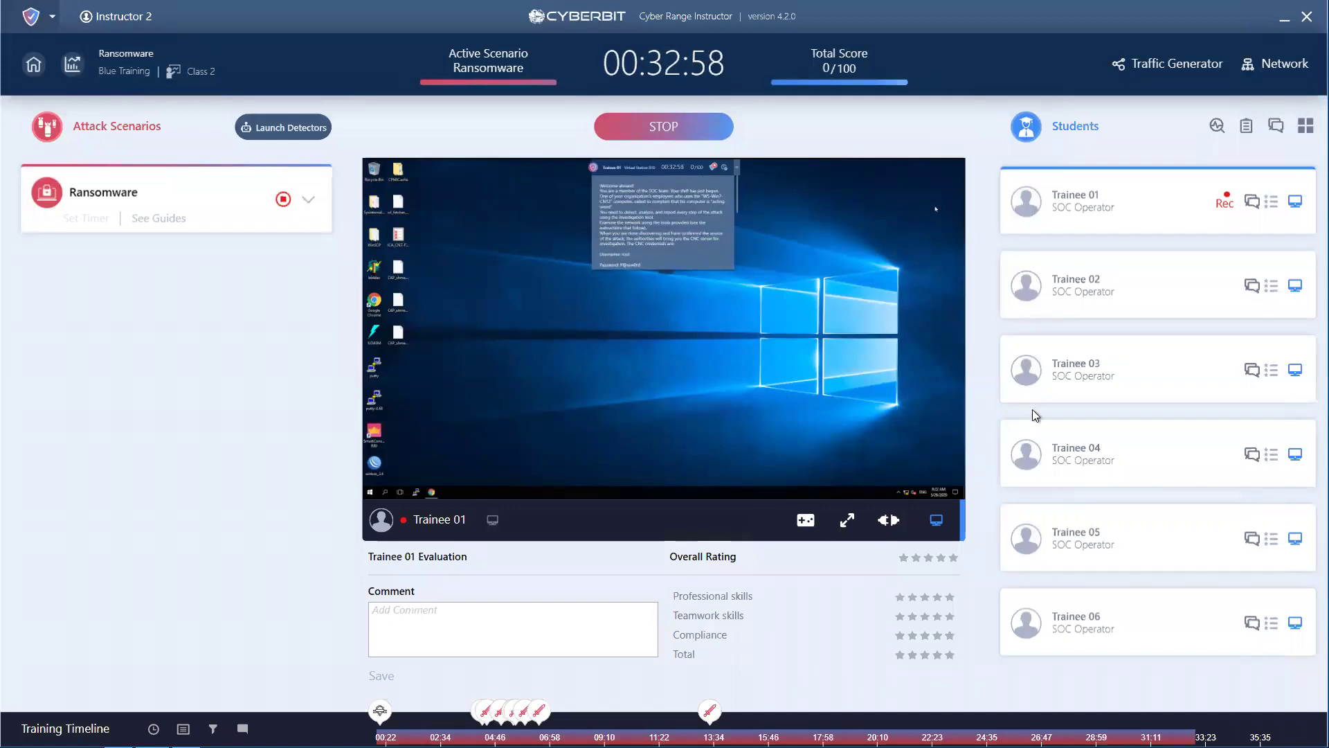
{"action": "left_click", "coordinate": [846, 520]}
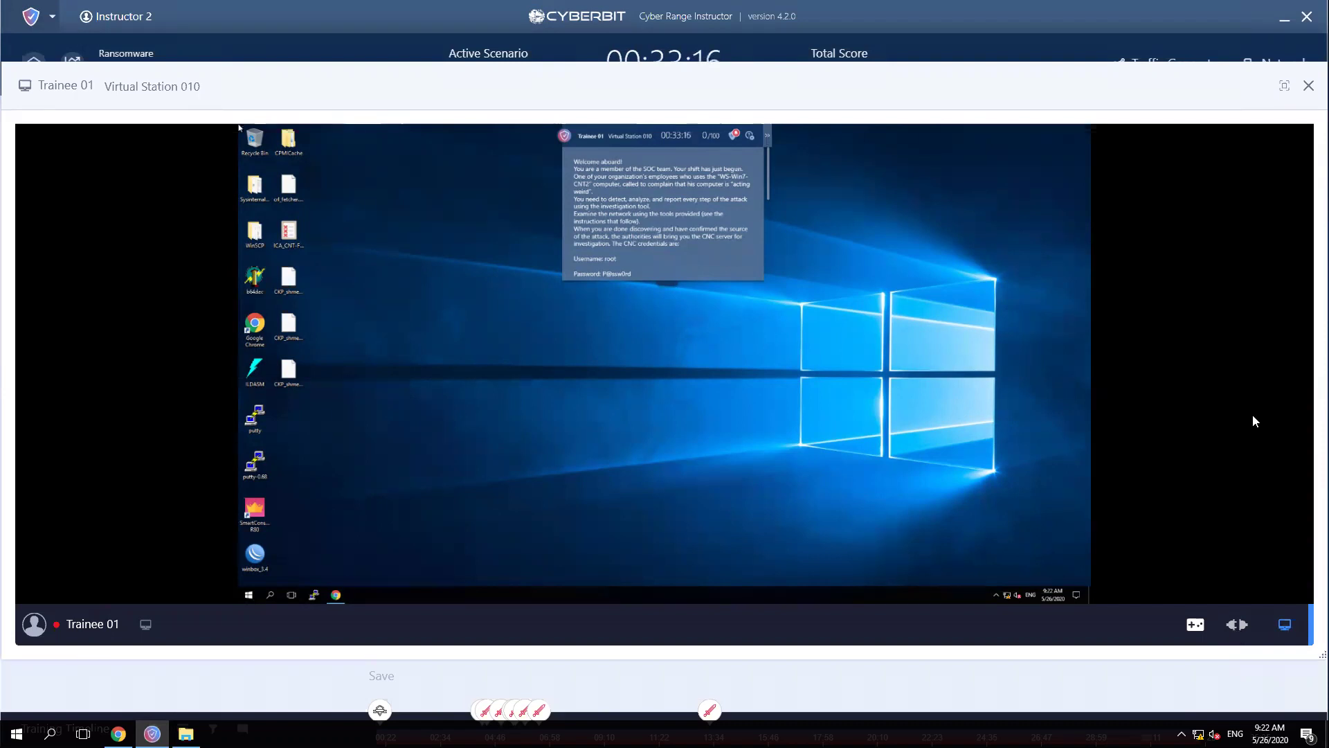
{"action": "left_click", "coordinate": [1308, 85]}
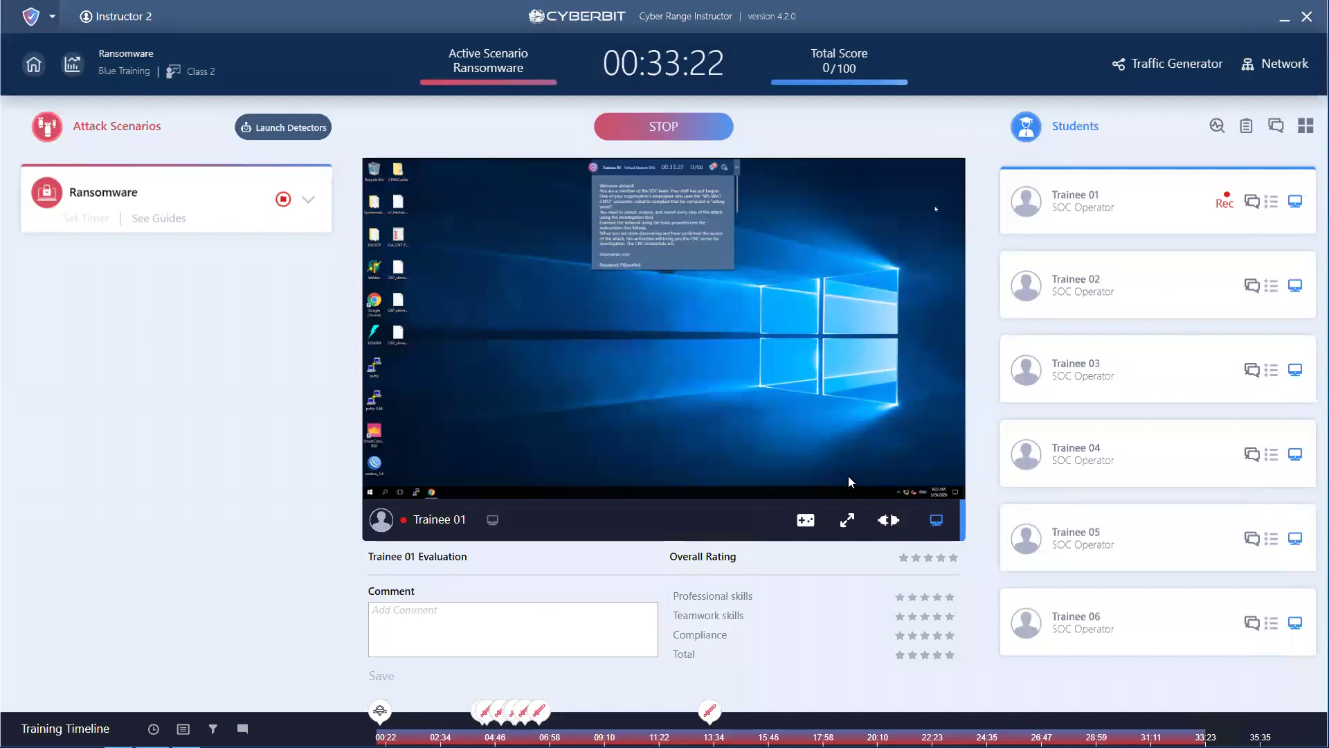
- Expand the Ransomware scenario's goals down to the substeps of Analyze suspicious host under Detection
{"action": "left_click", "coordinate": [311, 203]}
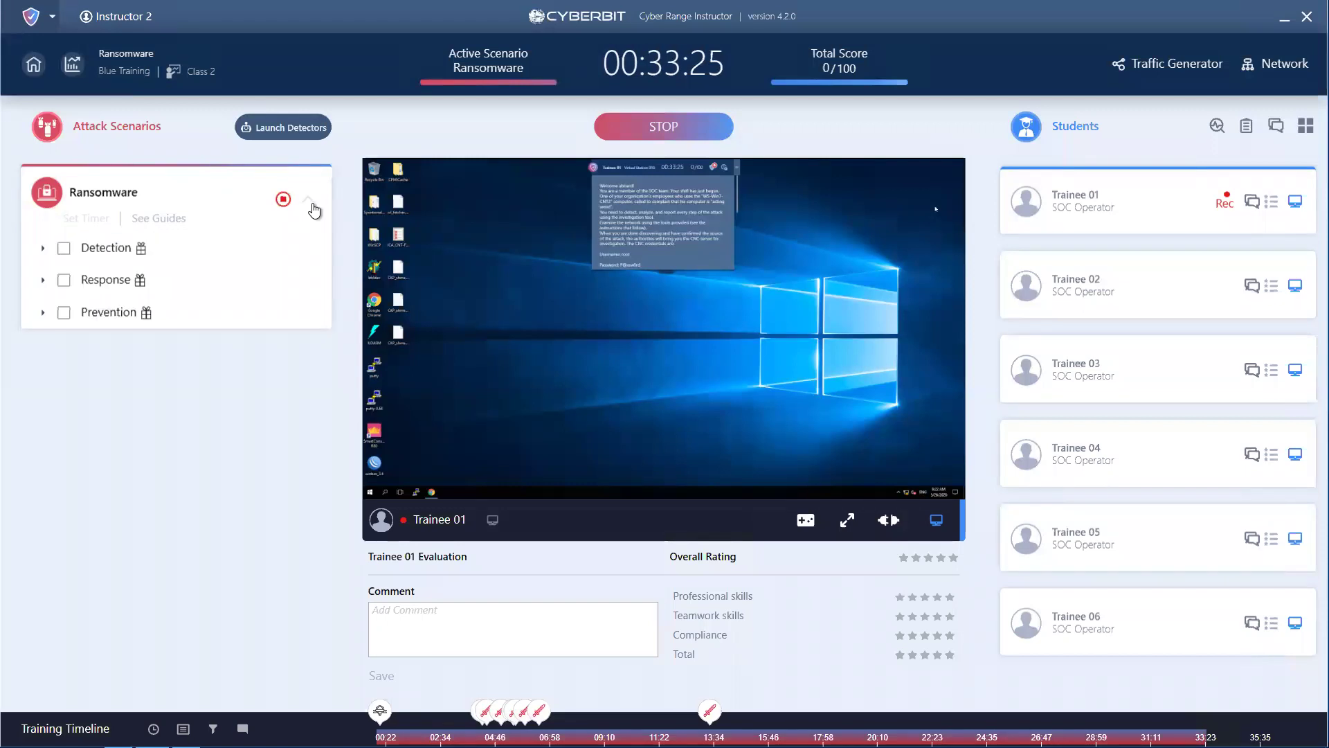
{"action": "left_click", "coordinate": [42, 248]}
{"action": "left_click", "coordinate": [56, 340]}
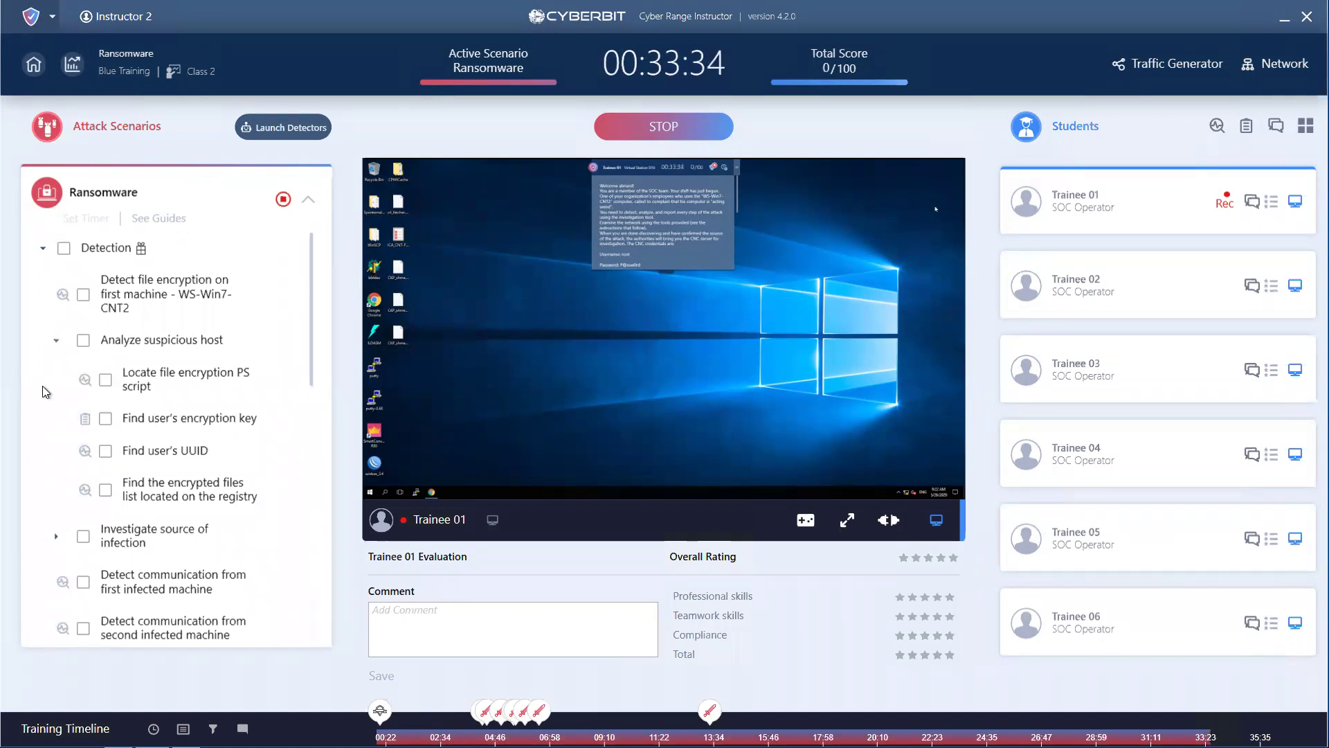
- Read the Ransomware scenario guide from its characteristics through the attack flow to the Analyze the suspicious host goal, and close it
{"action": "left_click", "coordinate": [153, 218]}
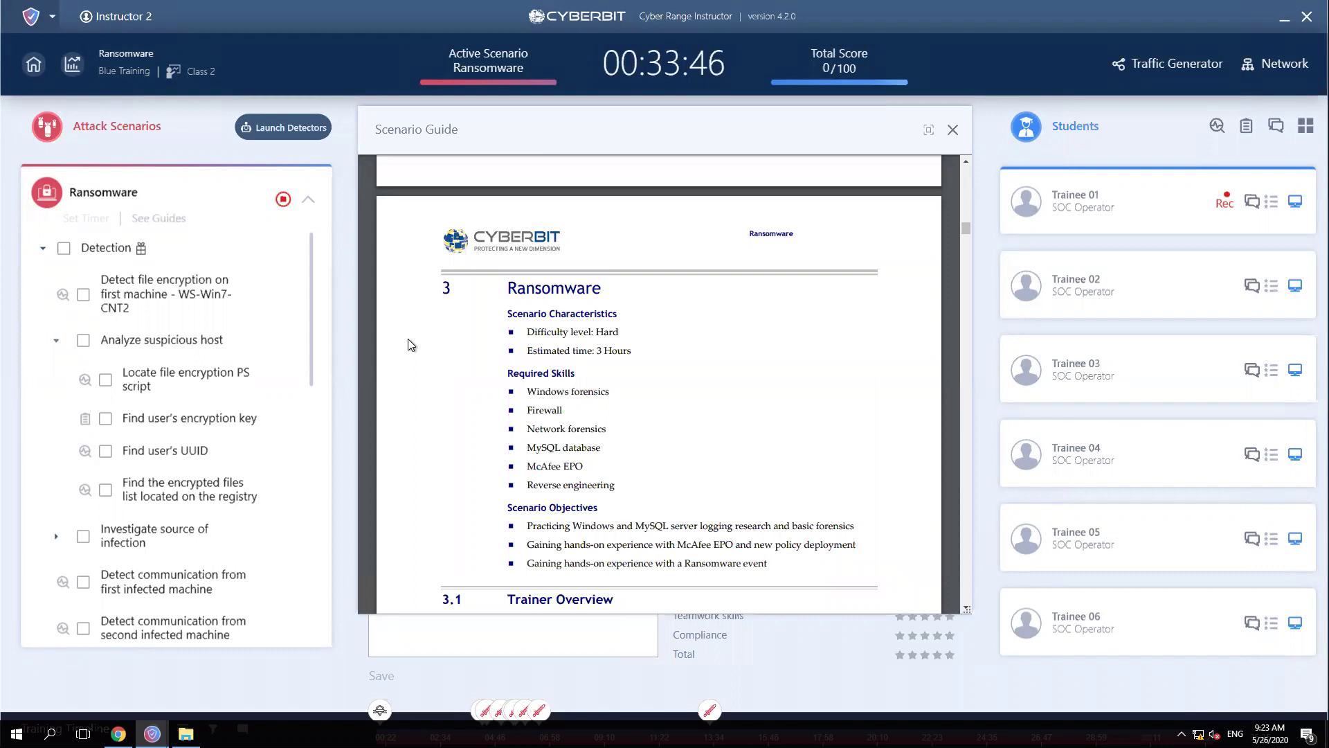
{"action": "mouse_move", "coordinate": [443, 355]}
{"action": "scroll", "coordinate": [641, 410], "scroll_direction": "down", "scroll_amount": 15}
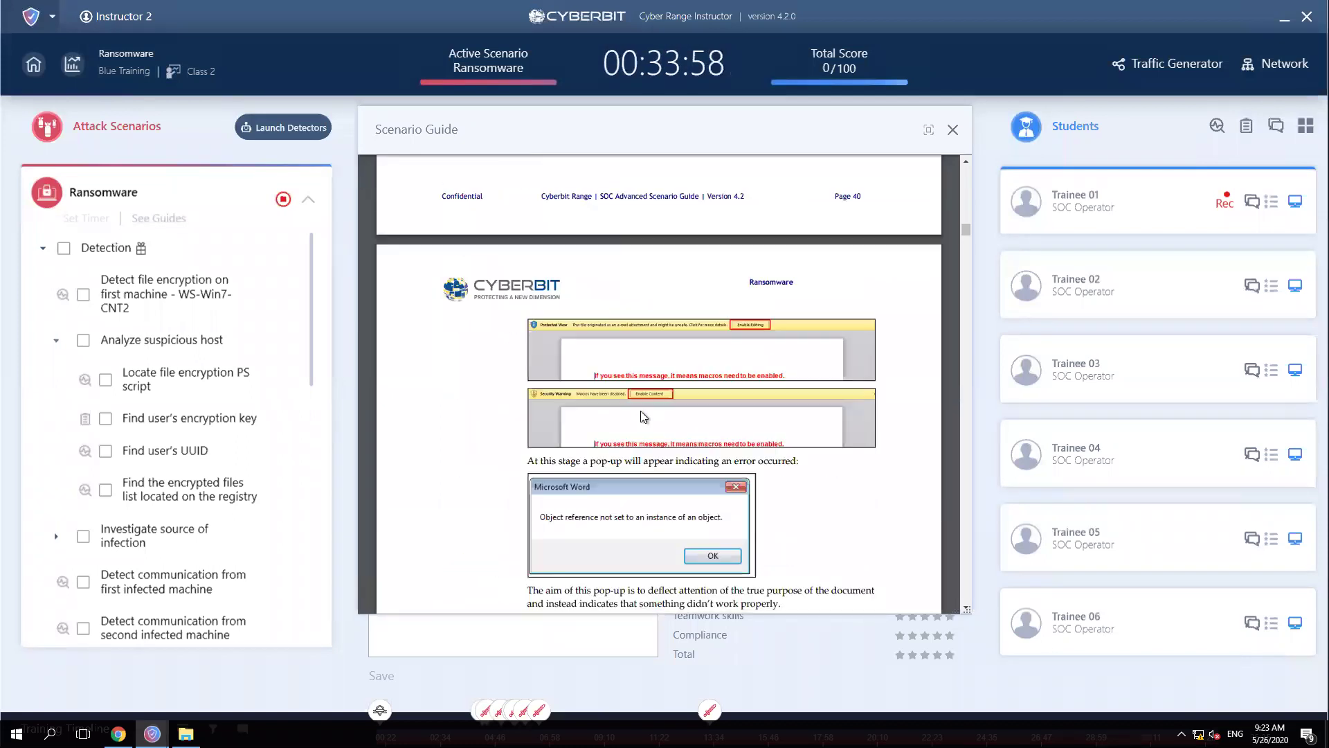
{"action": "scroll", "coordinate": [641, 410], "scroll_direction": "down", "scroll_amount": 8}
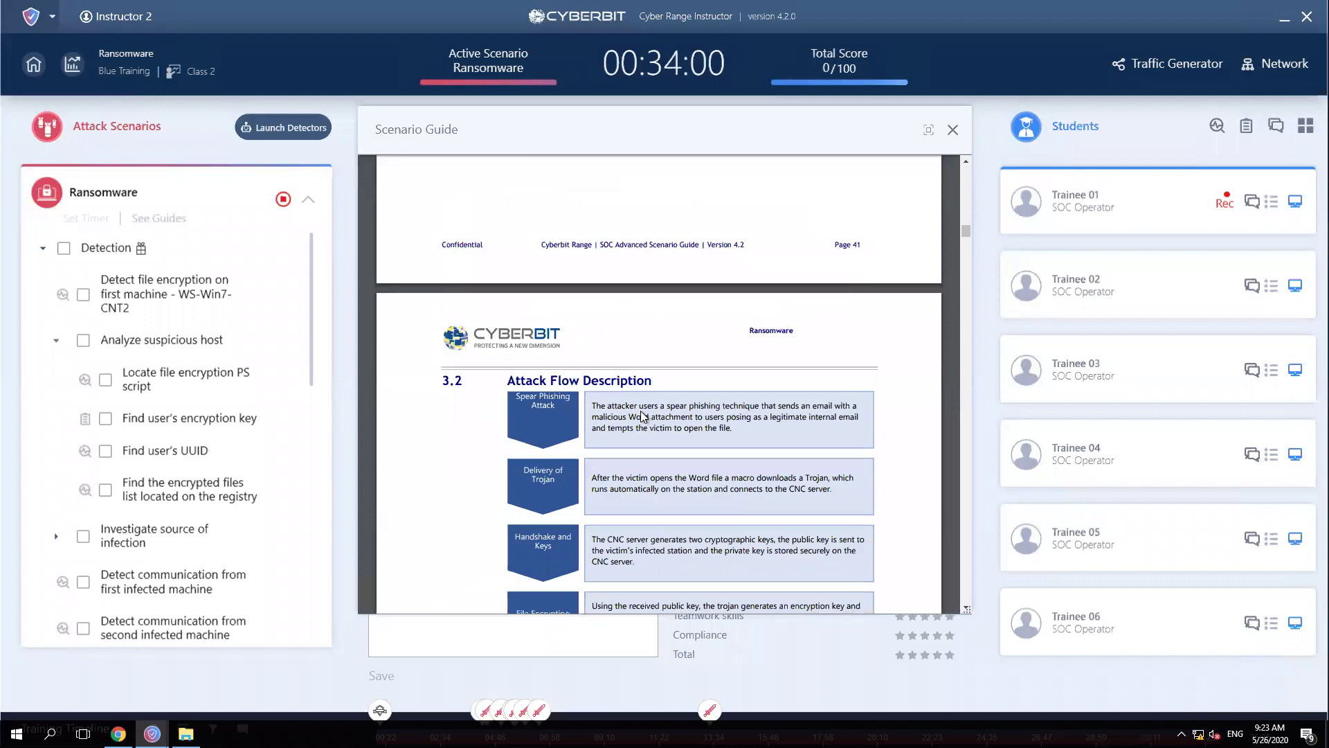
{"action": "scroll", "coordinate": [642, 416], "scroll_direction": "down", "scroll_amount": 1}
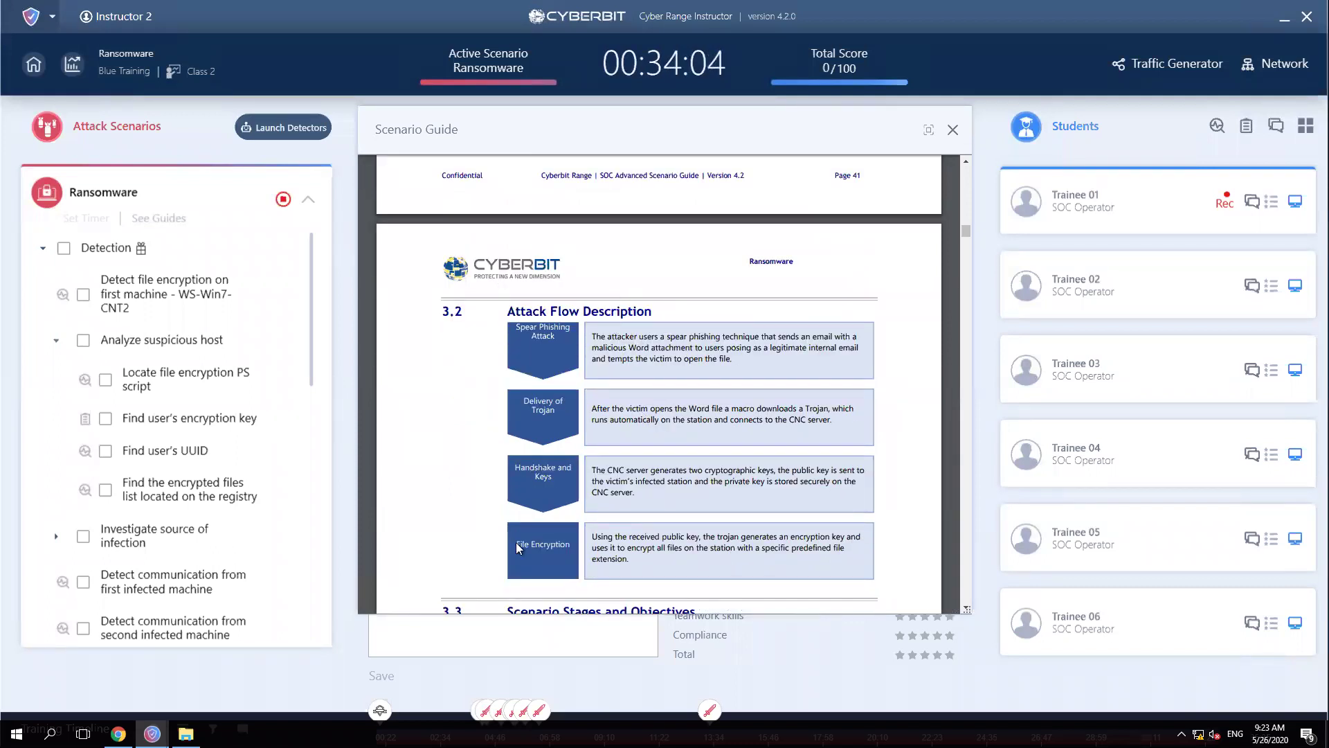
{"action": "scroll", "coordinate": [753, 370], "scroll_direction": "down", "scroll_amount": 5}
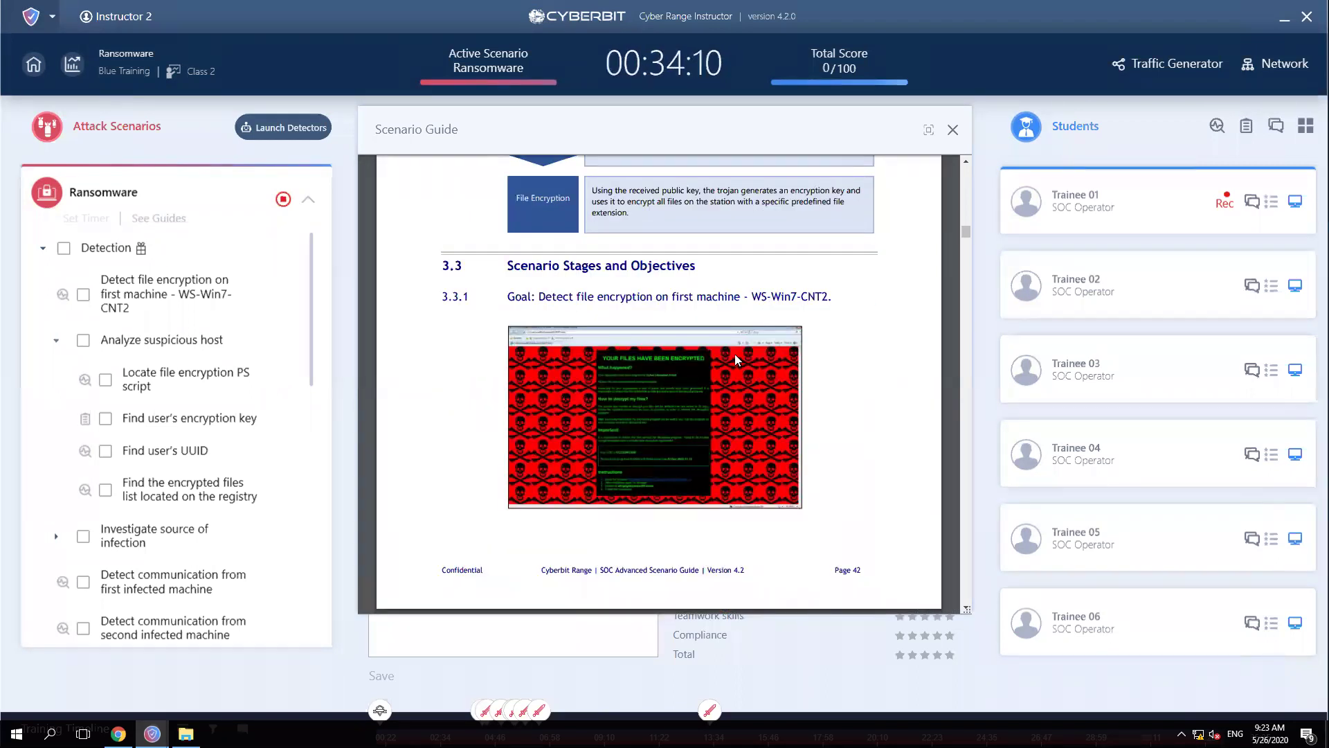
{"action": "scroll", "coordinate": [730, 358], "scroll_direction": "down", "scroll_amount": 1}
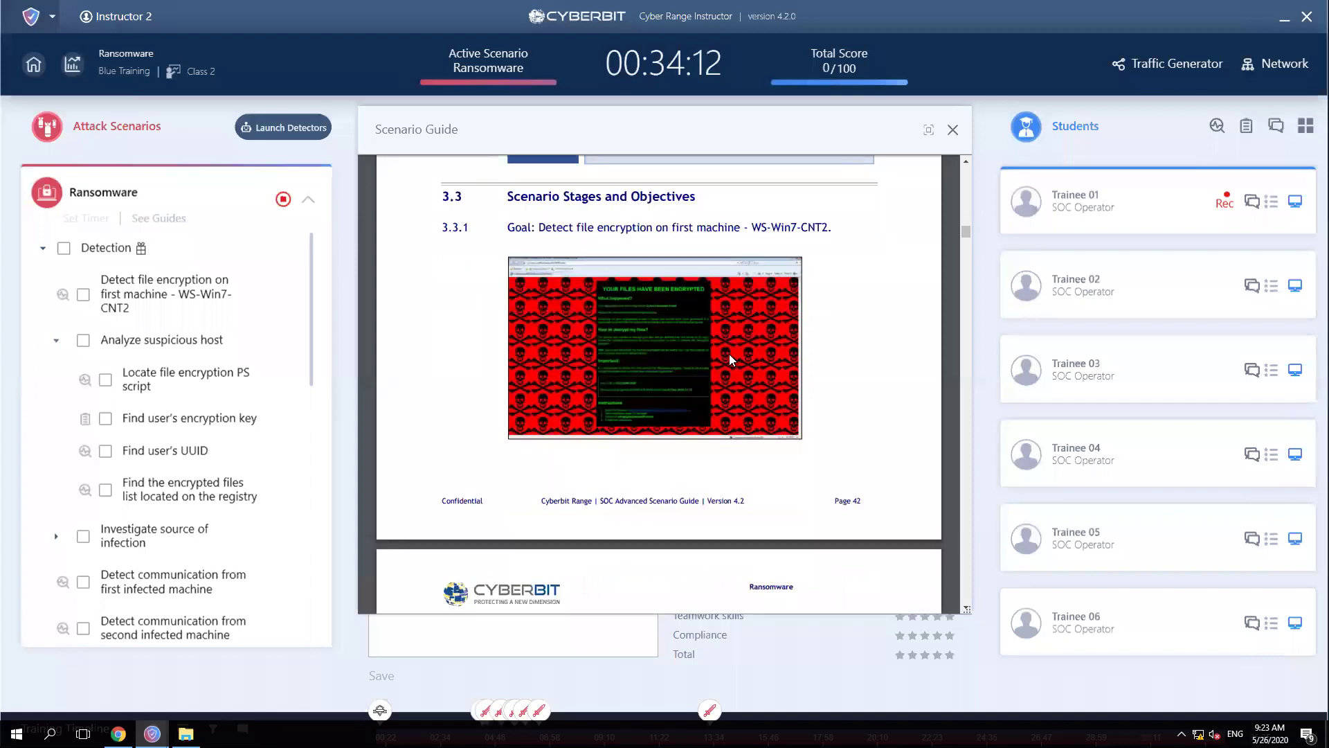
{"action": "scroll", "coordinate": [729, 355], "scroll_direction": "down", "scroll_amount": 3}
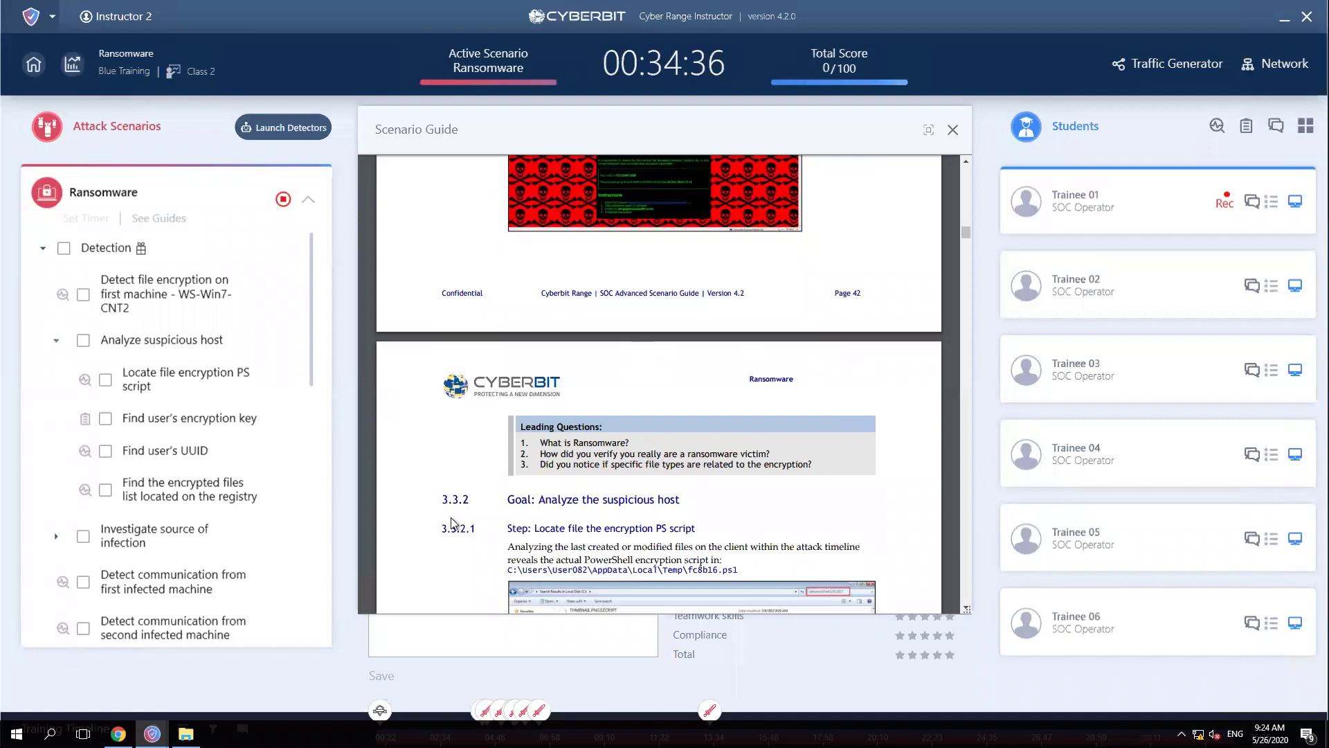
{"action": "left_click", "coordinate": [953, 129]}
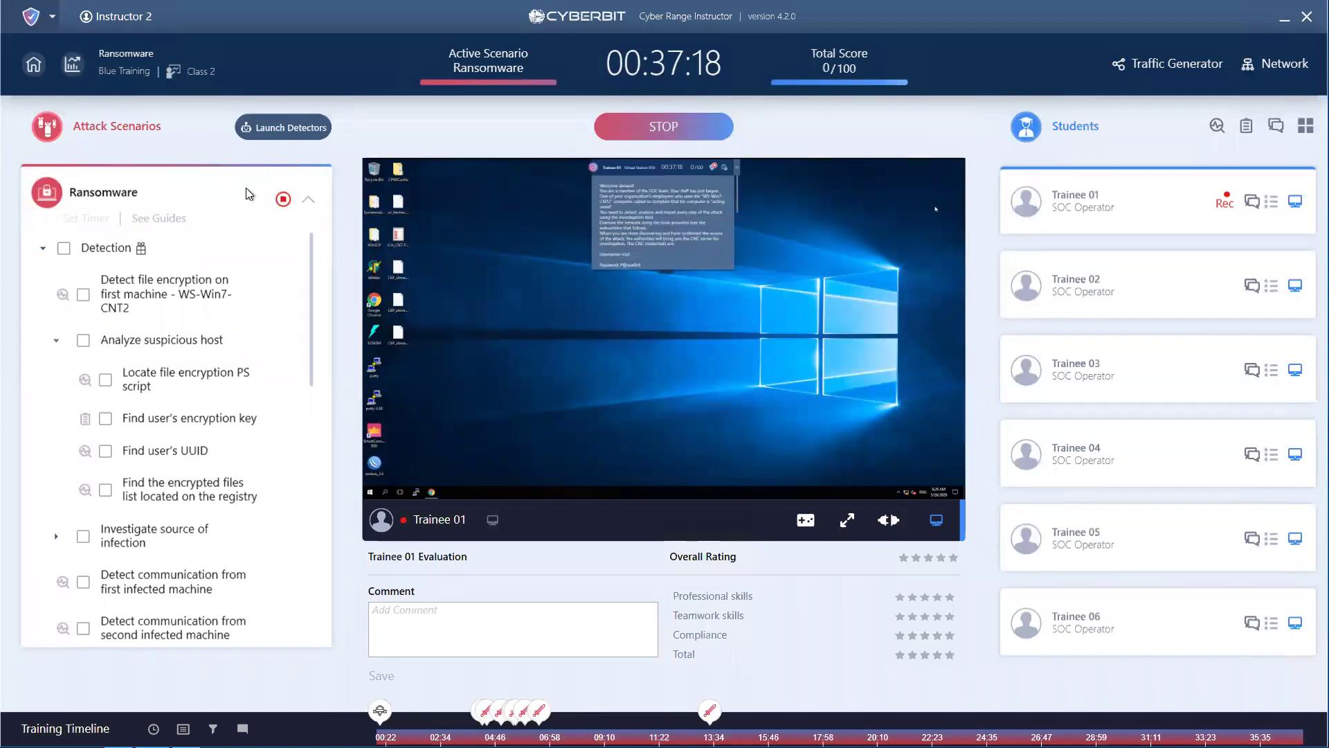
- Collapse the Ransomware scenario and review the training timeline's full list of events
{"action": "left_click", "coordinate": [307, 200]}
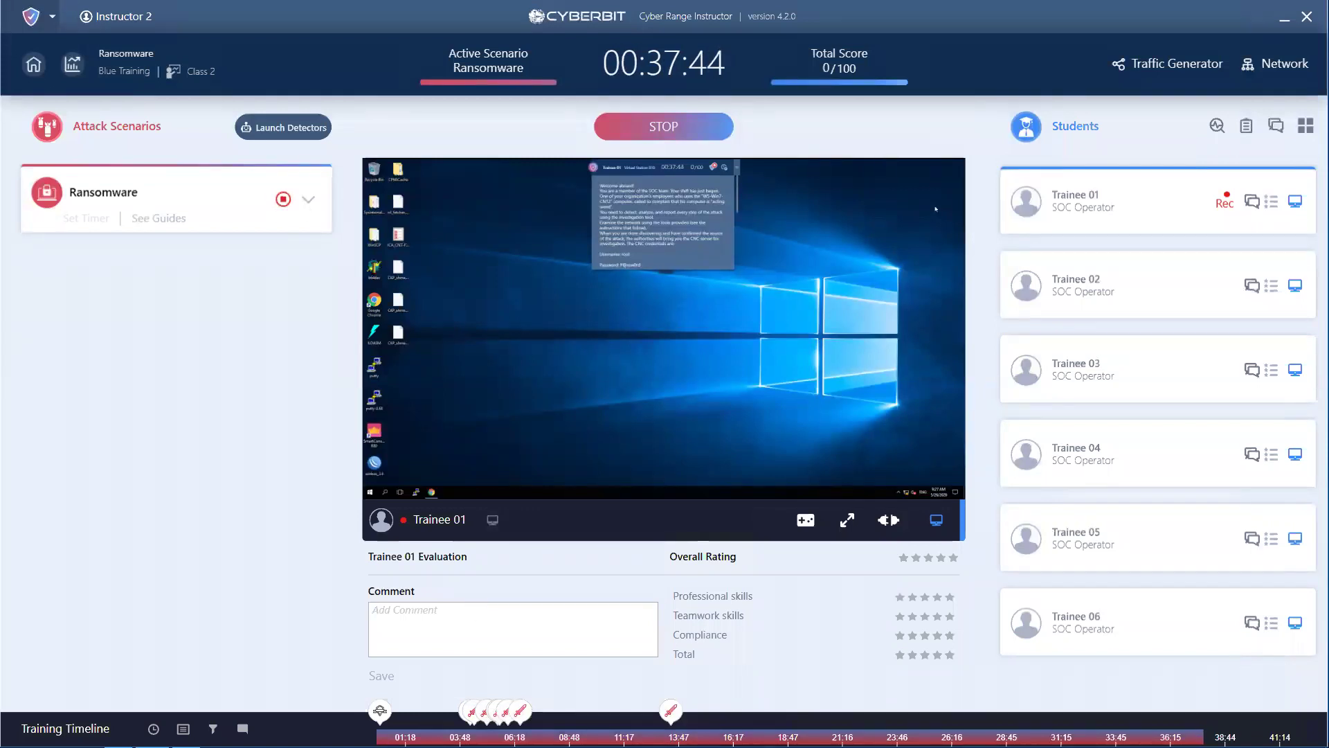
{"action": "left_click", "coordinate": [183, 728]}
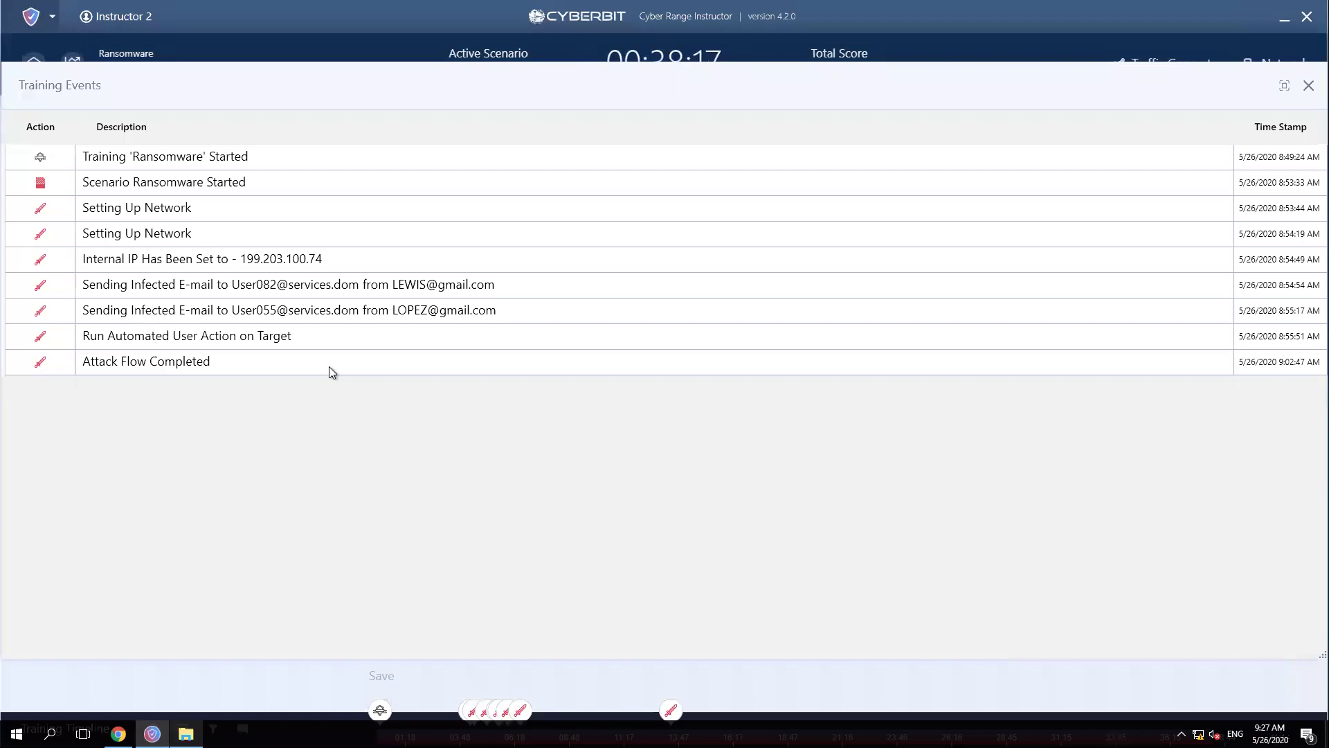
{"action": "left_click", "coordinate": [1307, 86]}
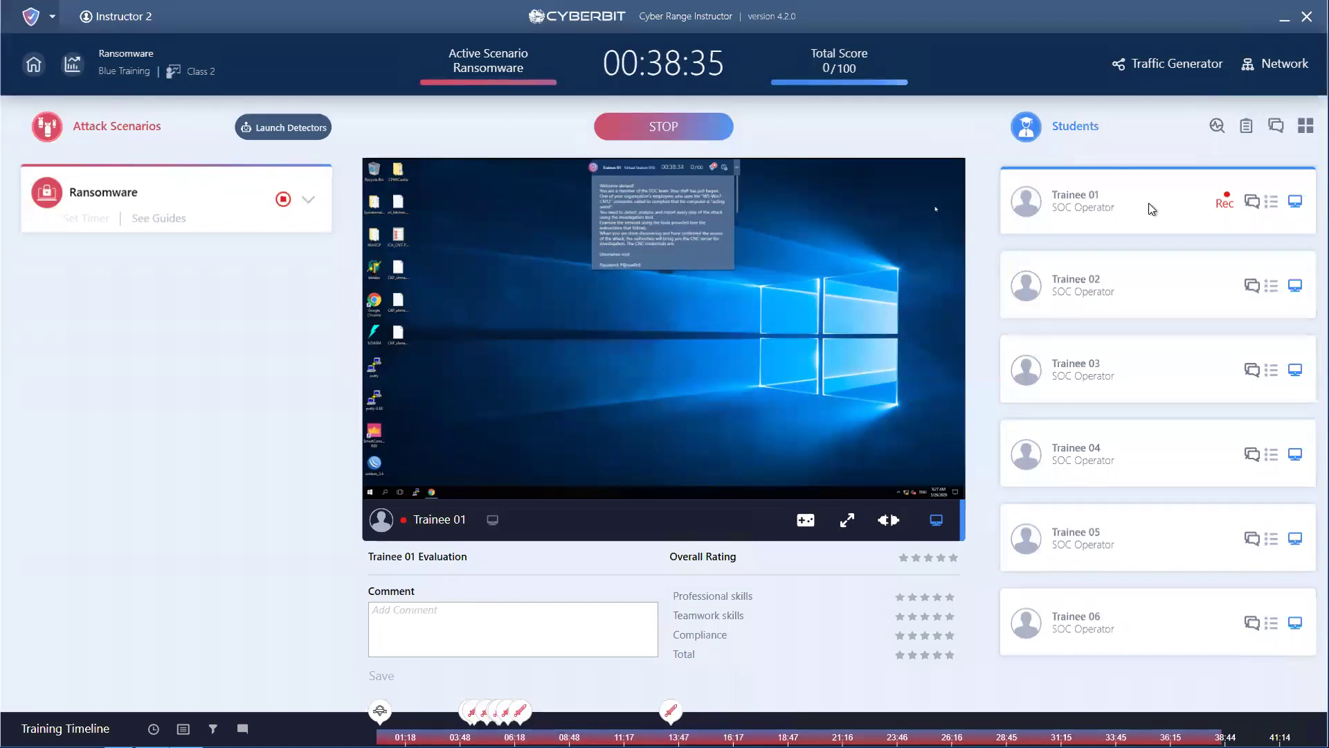
- Examine the training's network map in a maximized view and close it
{"action": "left_click", "coordinate": [1286, 66]}
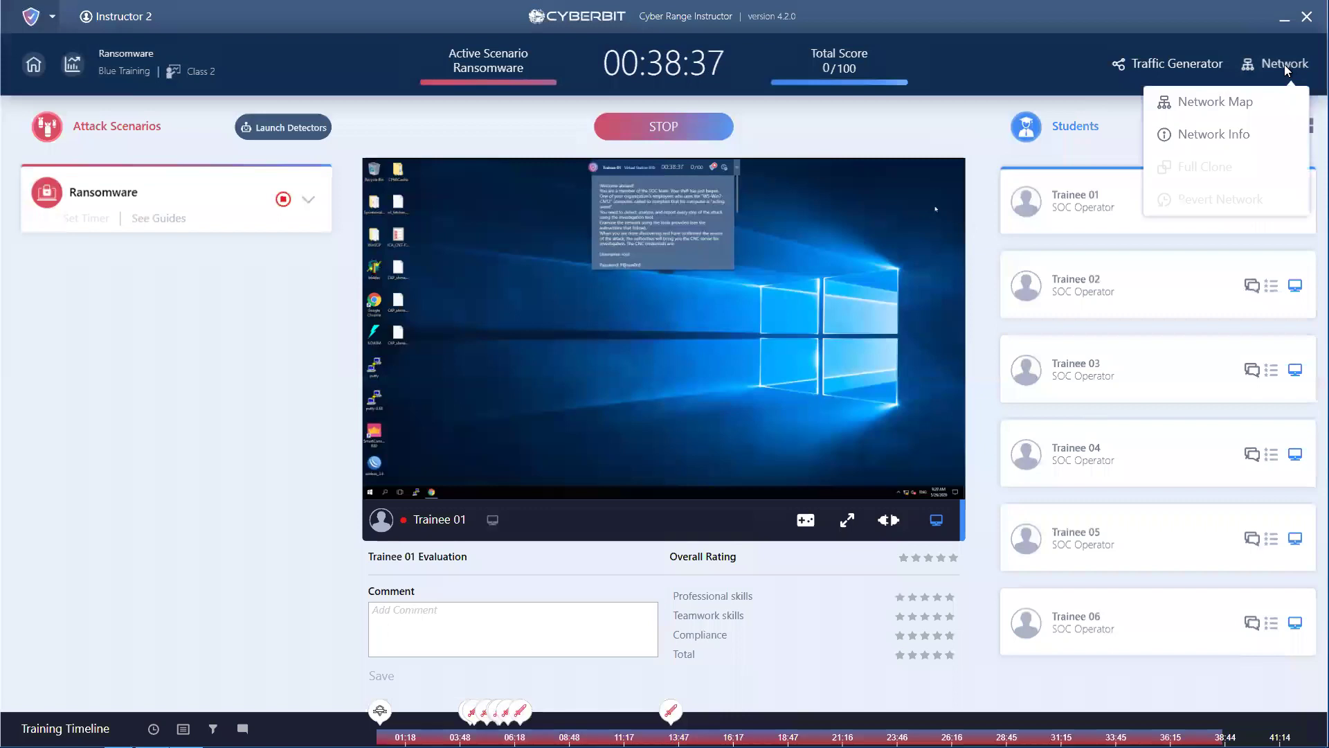
{"action": "left_click", "coordinate": [1252, 103]}
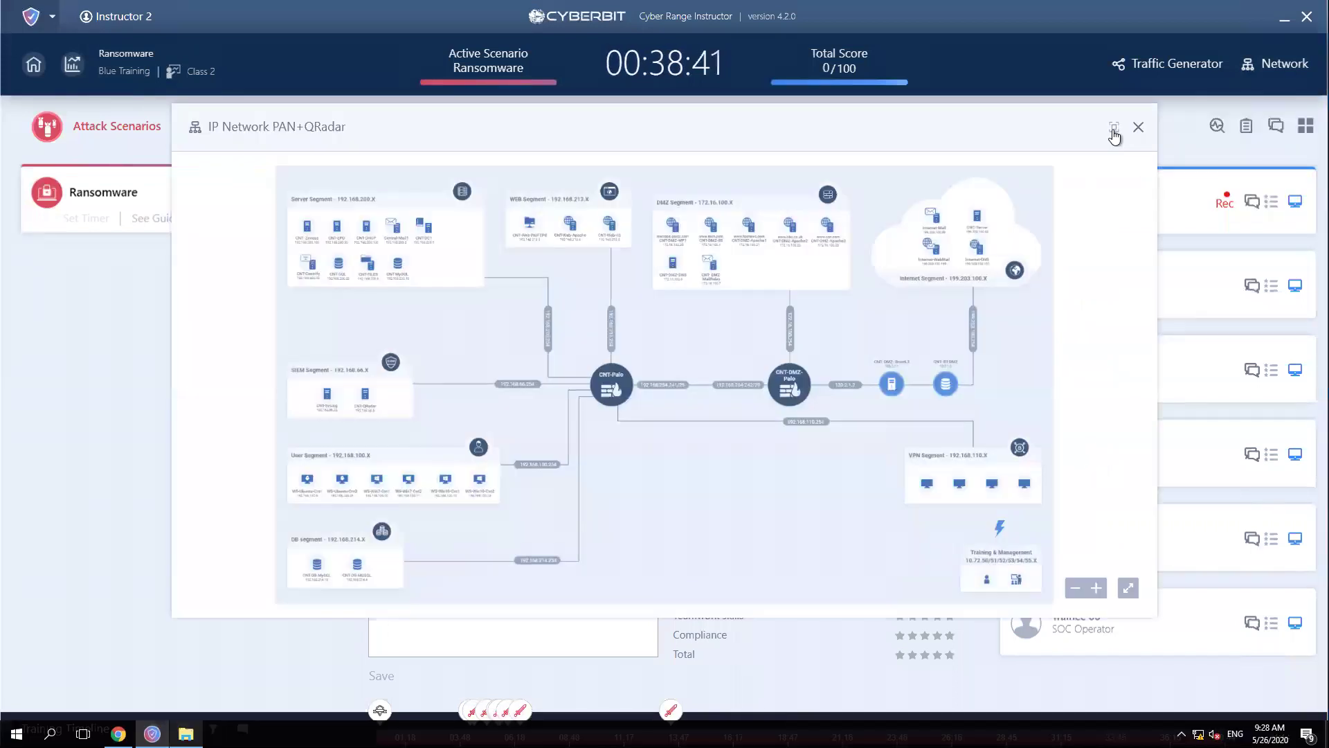
{"action": "left_click", "coordinate": [1114, 129]}
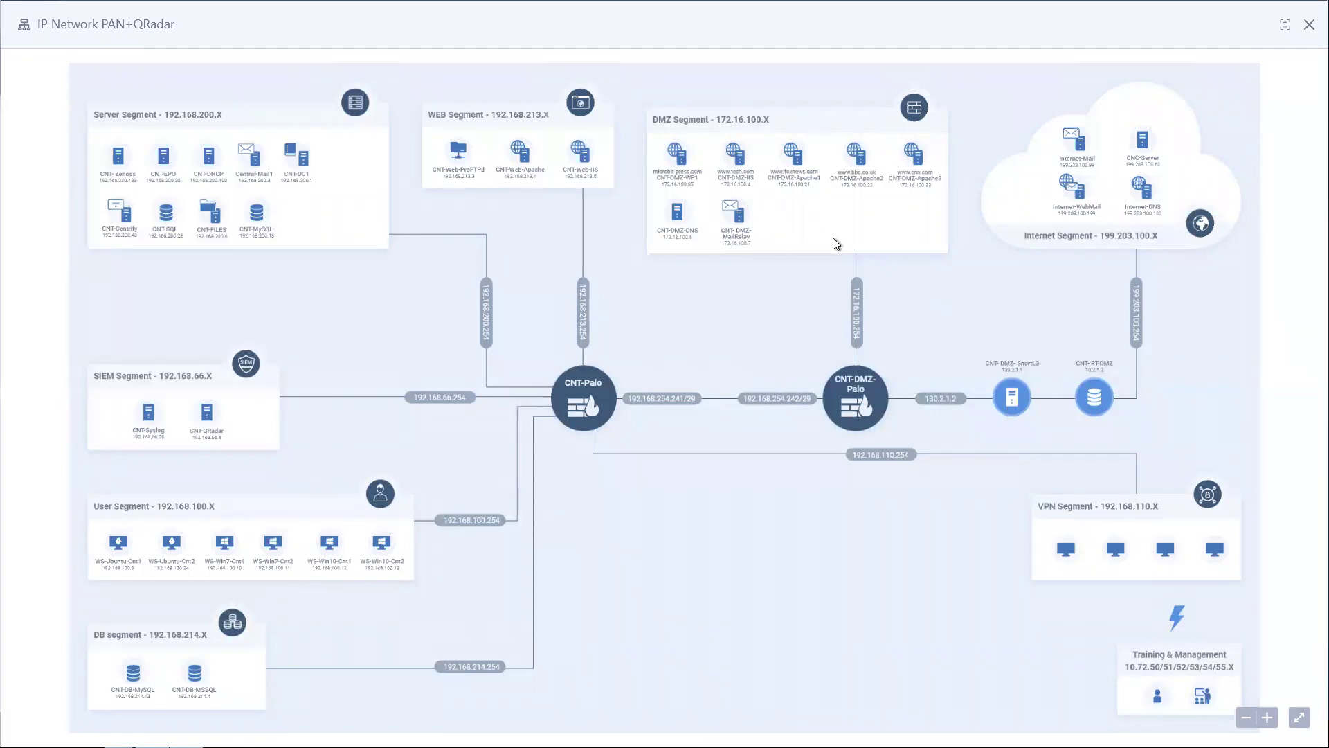
{"action": "left_click", "coordinate": [1306, 26]}
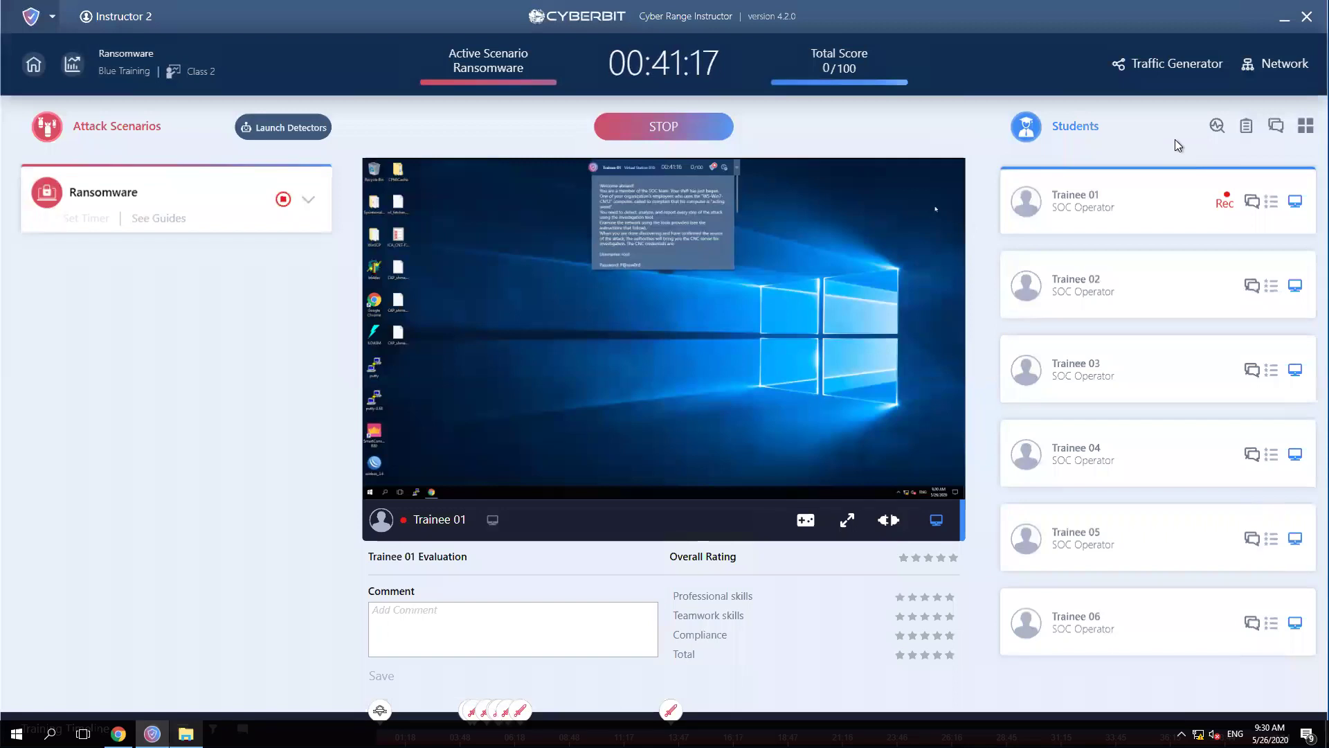
- Open the Traffic Generator and expand the TG Default Flows group to examine its individual flows
{"action": "left_click", "coordinate": [1176, 76]}
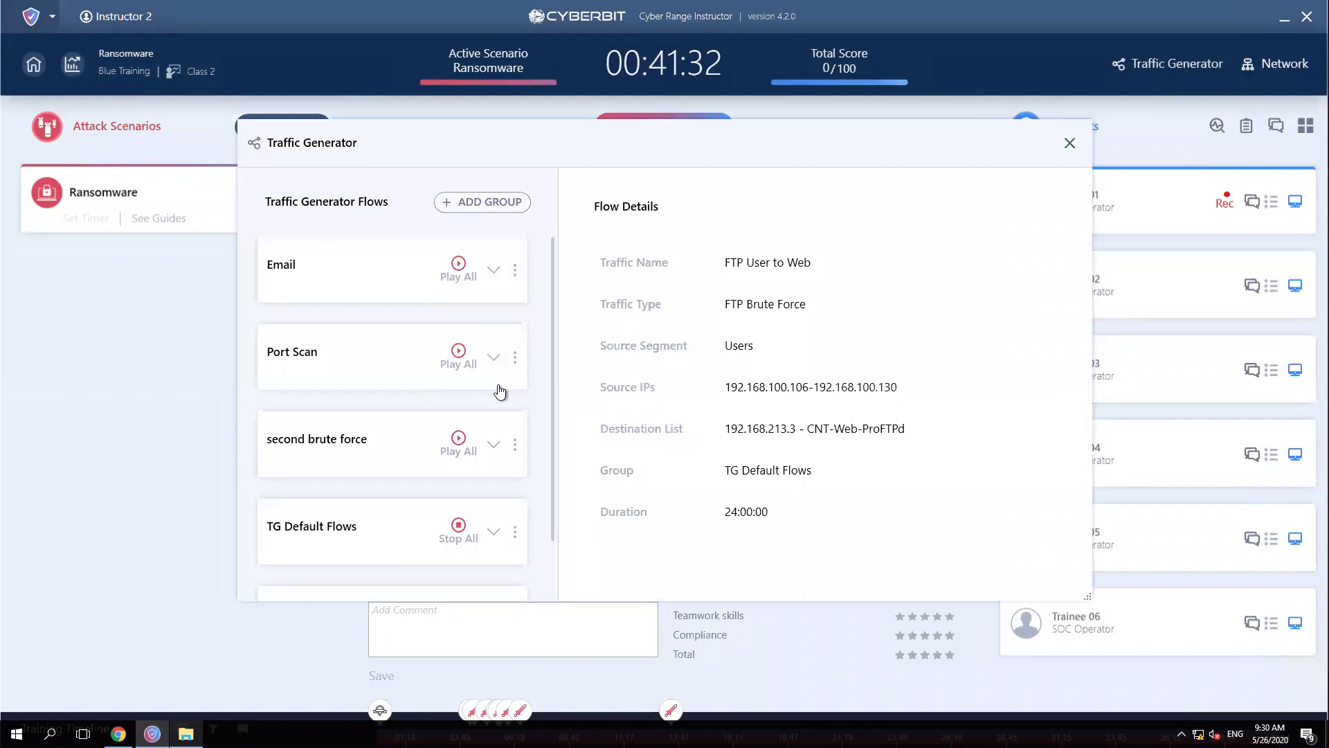
{"action": "scroll", "coordinate": [500, 392], "scroll_direction": "down", "scroll_amount": 2}
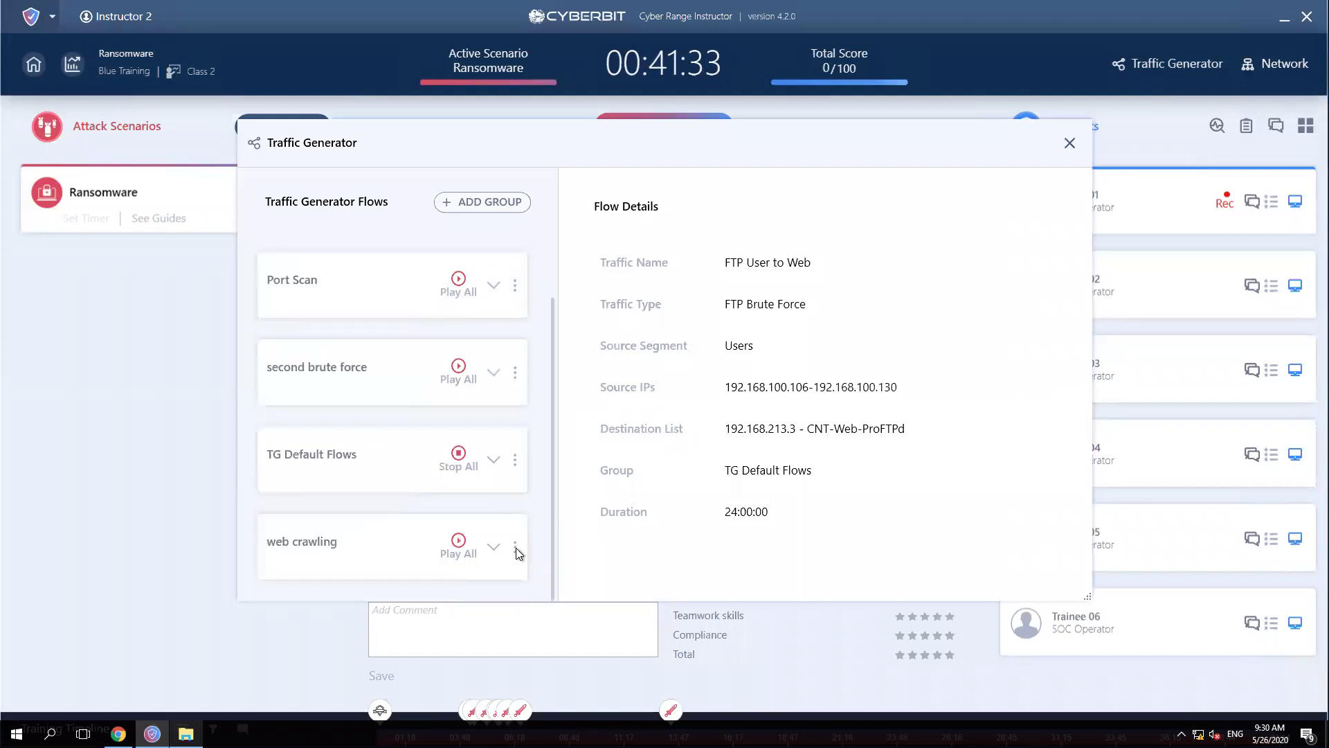
{"action": "left_click", "coordinate": [493, 462]}
{"action": "scroll", "coordinate": [493, 469], "scroll_direction": "down", "scroll_amount": 4}
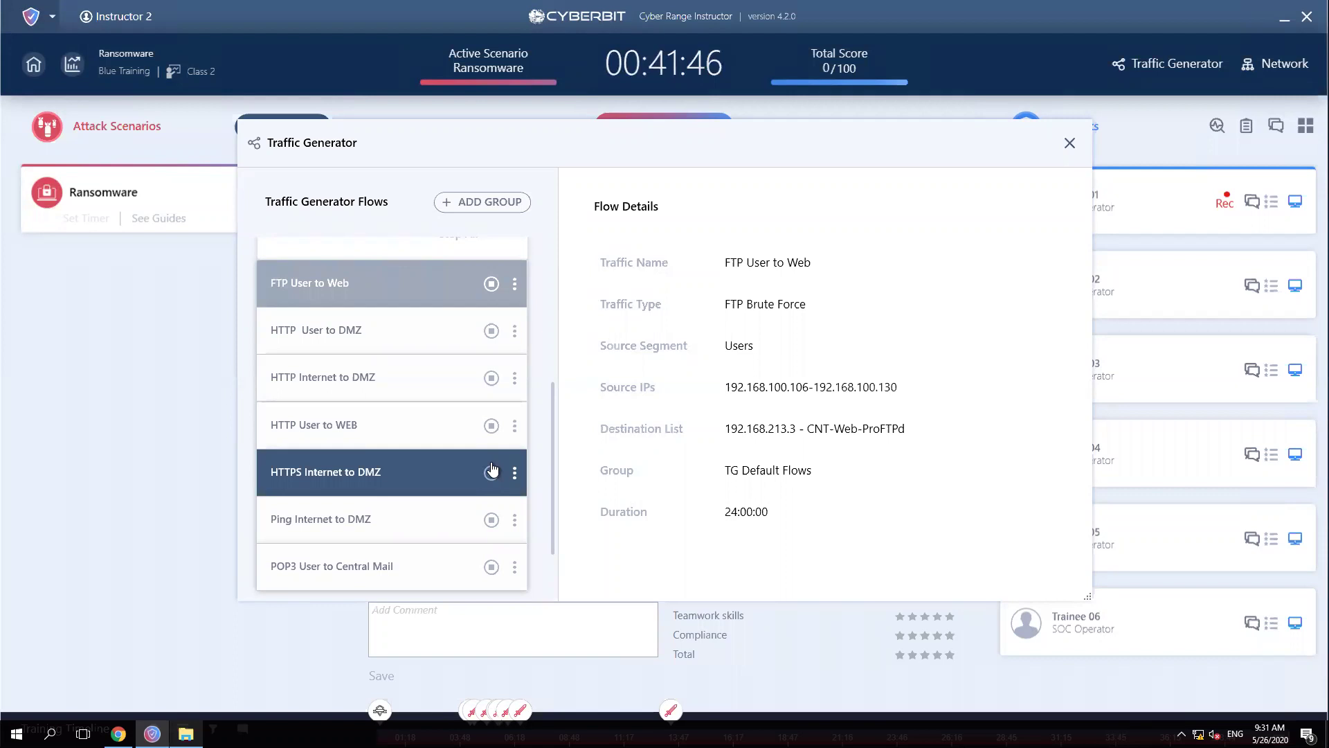
- Try to stop the HTTPS Internet to DMZ flow and close the Traffic Generator
{"action": "left_click", "coordinate": [491, 472]}
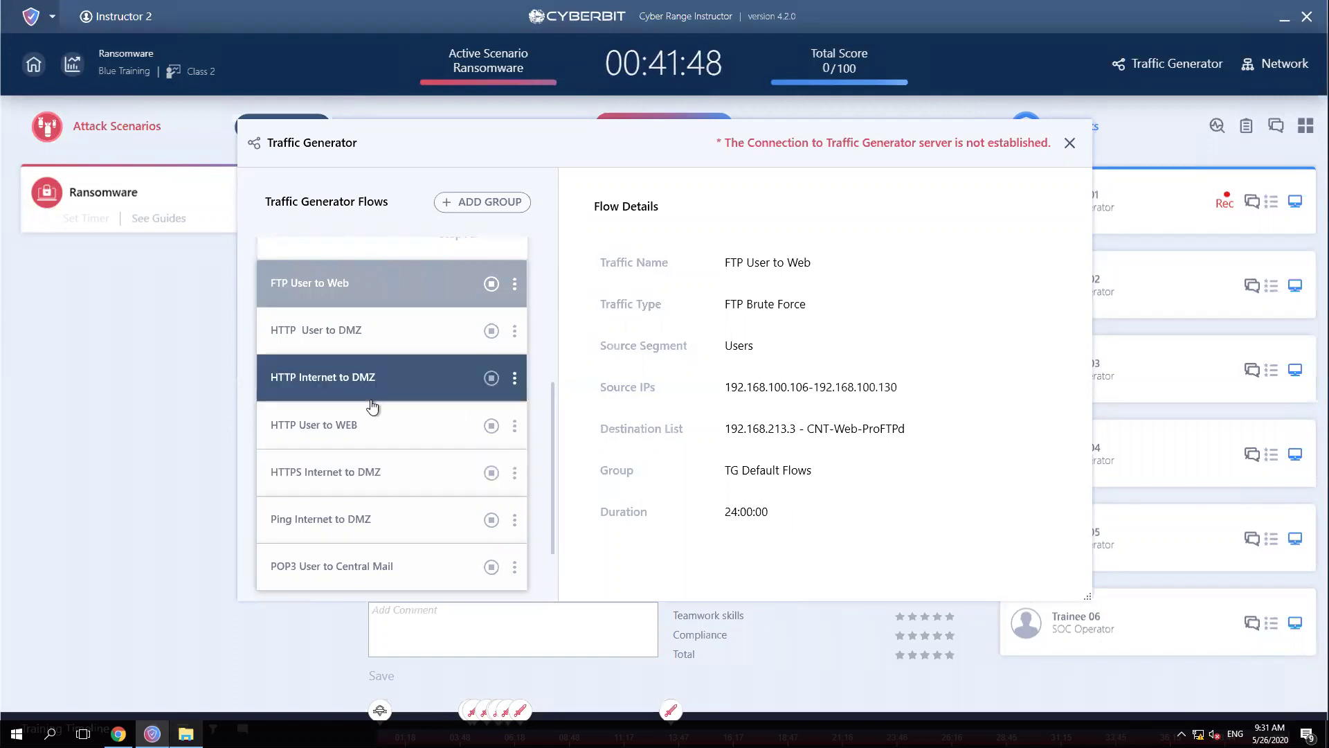
{"action": "scroll", "coordinate": [374, 407], "scroll_direction": "down", "scroll_amount": 1}
{"action": "scroll", "coordinate": [353, 471], "scroll_direction": "up", "scroll_amount": 1}
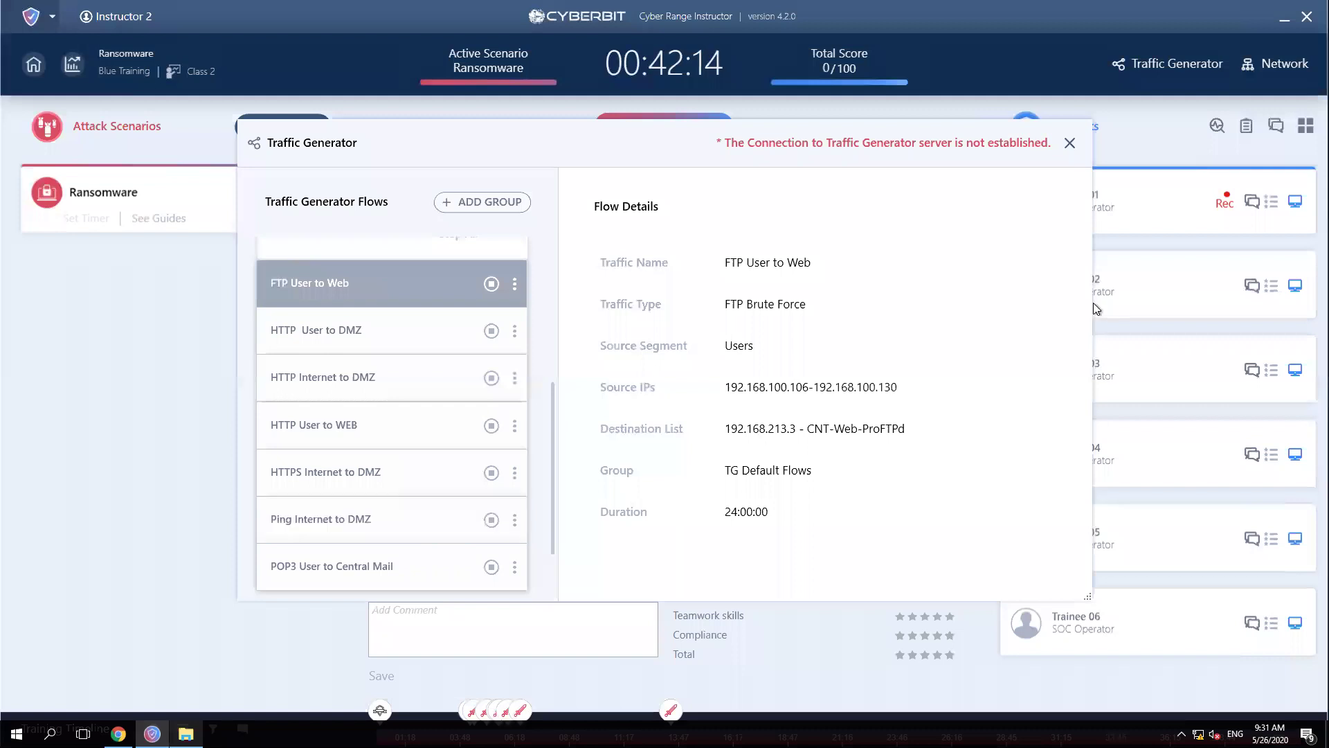
{"action": "left_click", "coordinate": [1070, 144]}
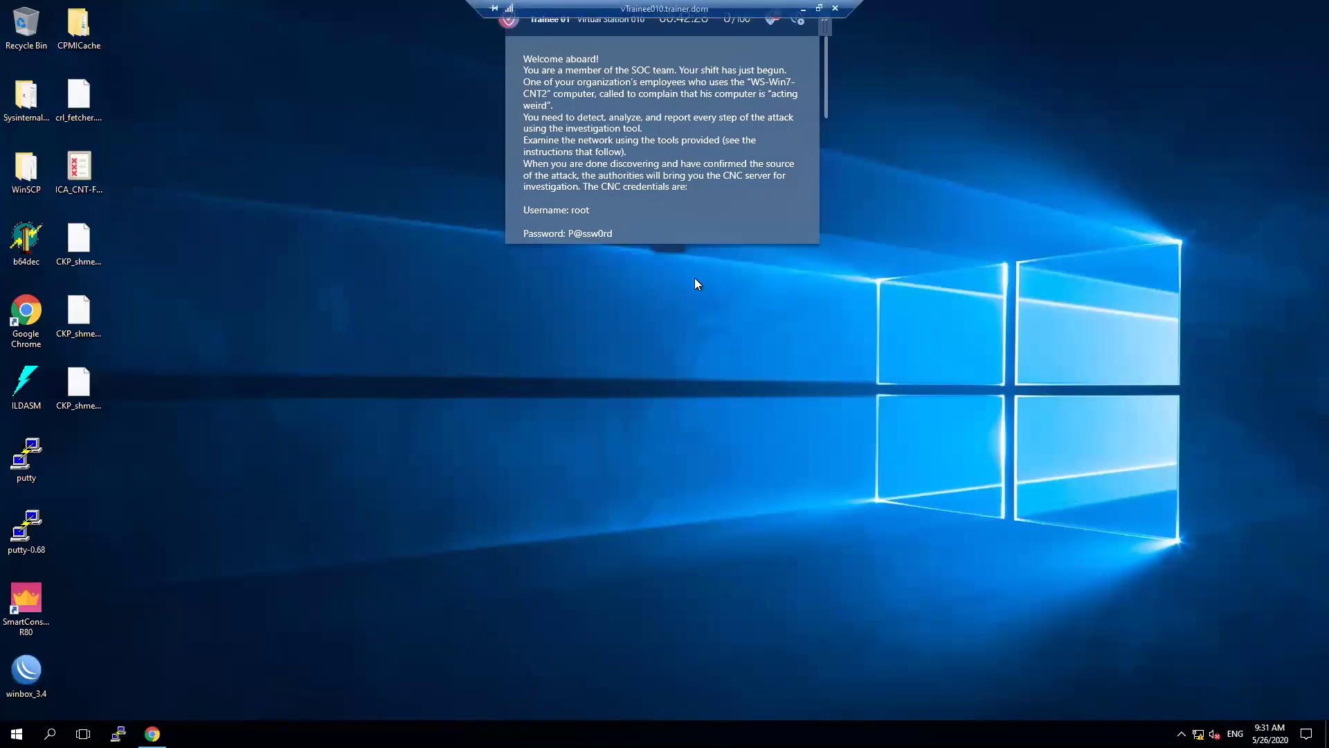
- In Trainee 01's remote desktop session, move the connection bar aside and read the whole welcome briefing
{"action": "left_click_drag", "start_coordinate": [658, 8], "coordinate": [263, 8]}
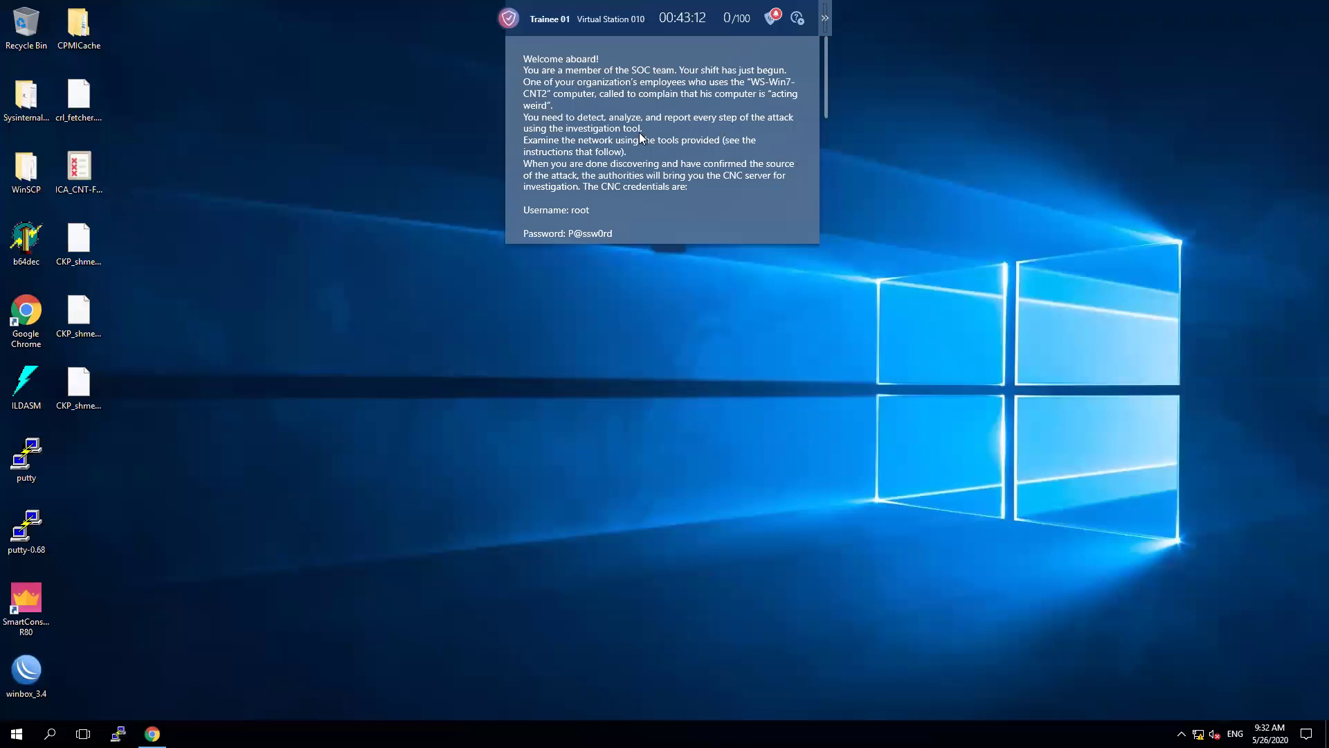
{"action": "scroll", "coordinate": [636, 136], "scroll_direction": "down", "scroll_amount": 3}
{"action": "scroll", "coordinate": [637, 137], "scroll_direction": "down", "scroll_amount": 3}
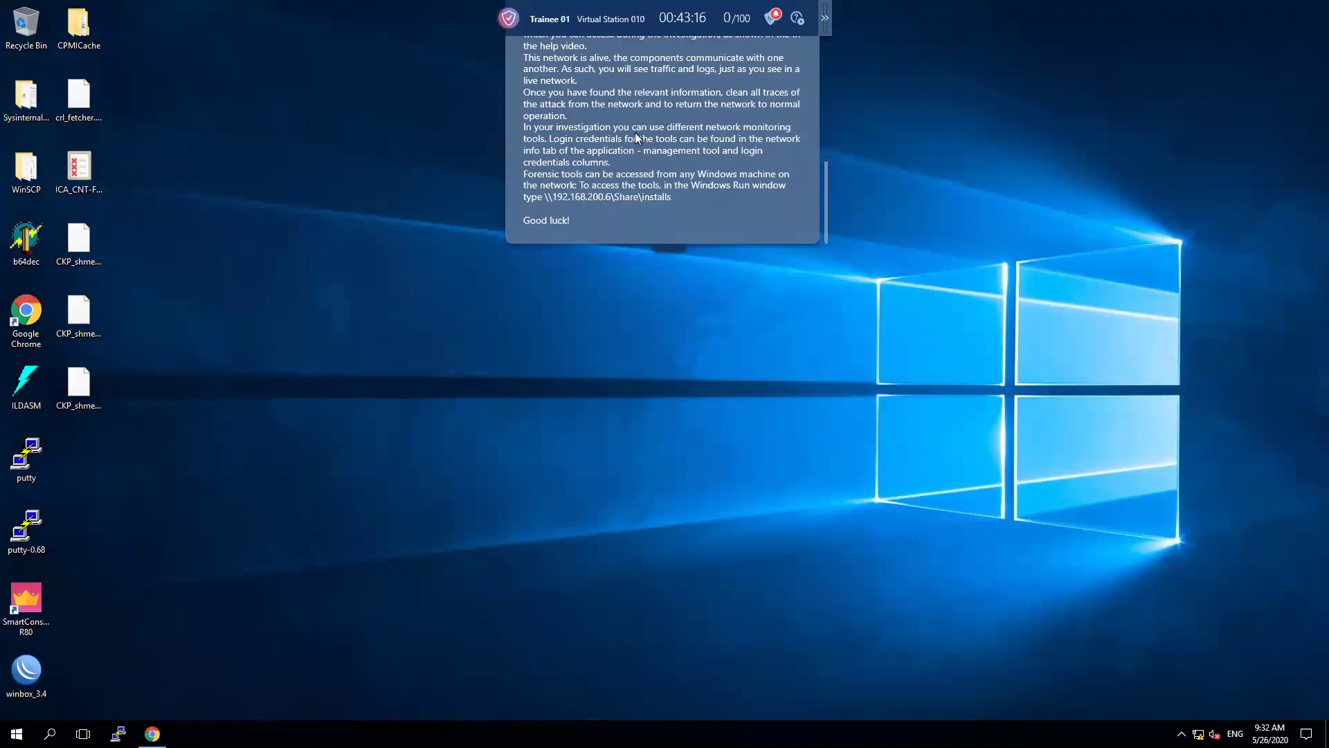
{"action": "scroll", "coordinate": [636, 136], "scroll_direction": "up", "scroll_amount": 6}
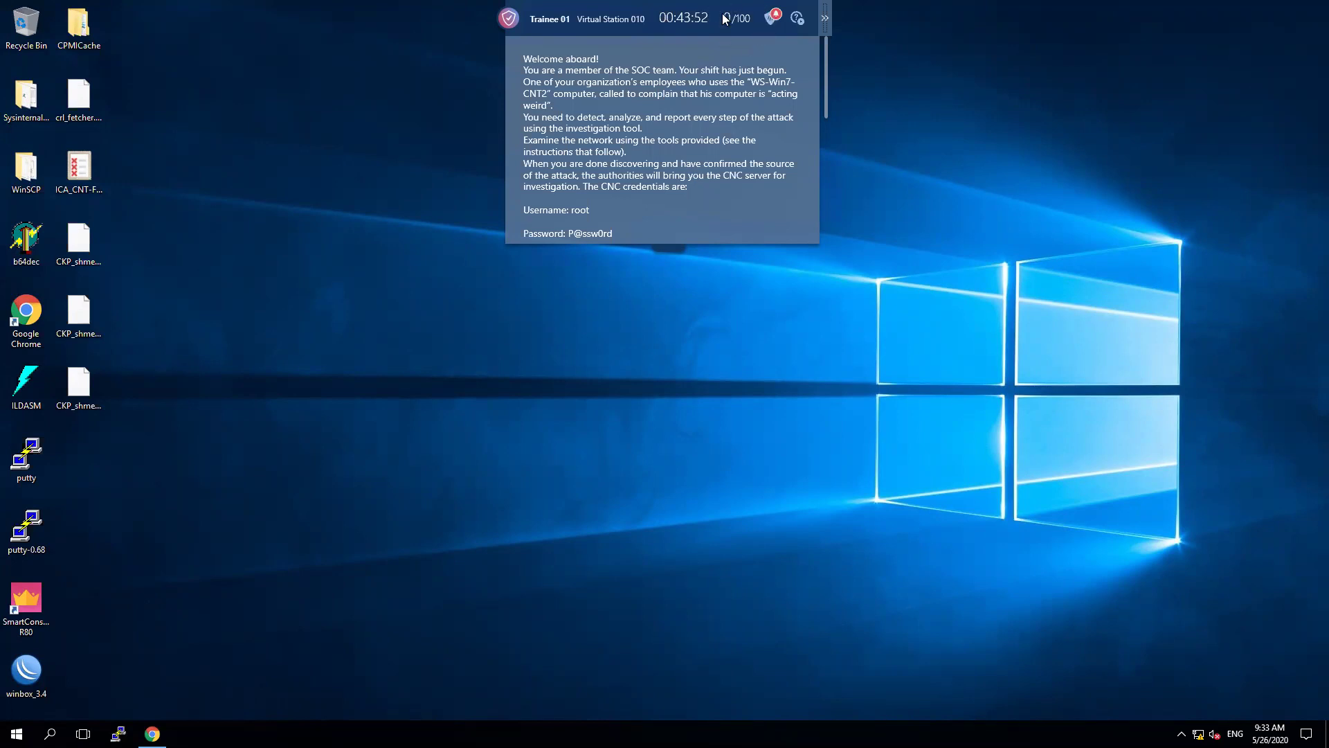
- Expand the trainee window and show its Network Map, collapsing the window to the briefing and expanding it again
{"action": "left_click", "coordinate": [825, 19]}
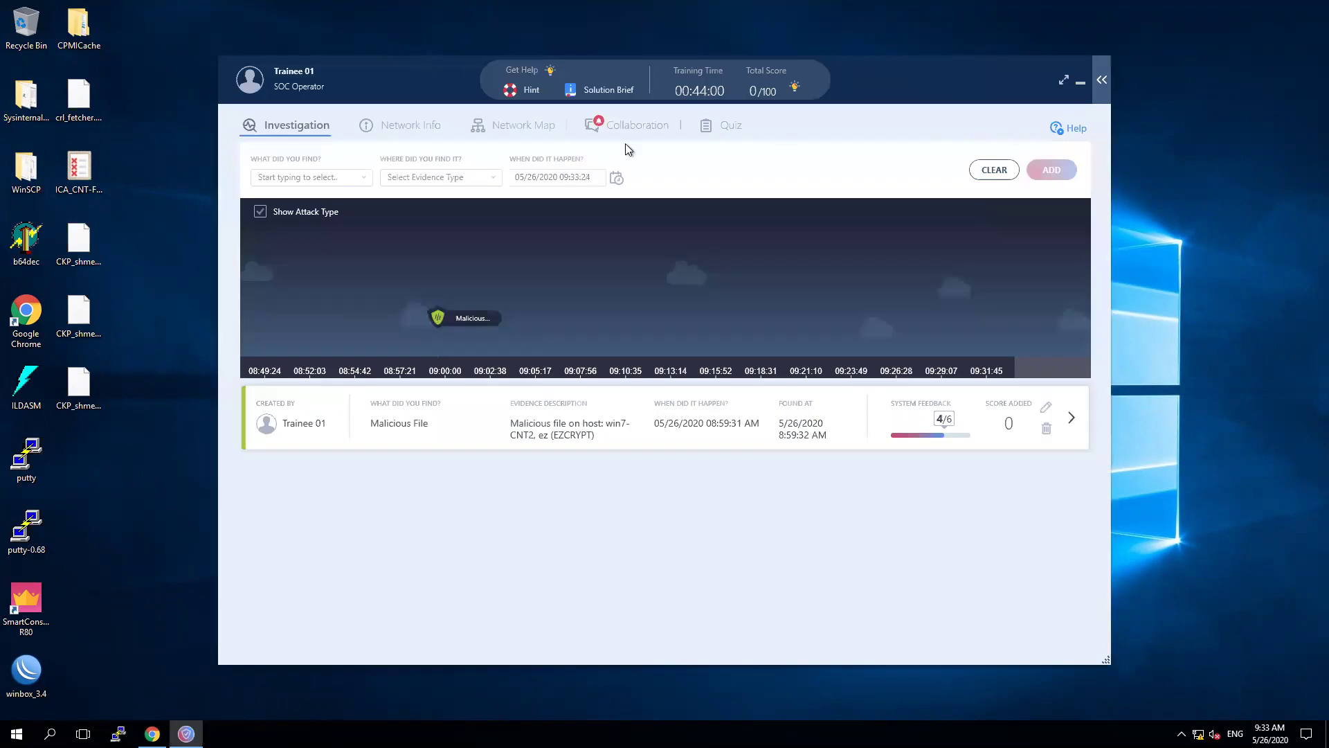
{"action": "left_click", "coordinate": [561, 140]}
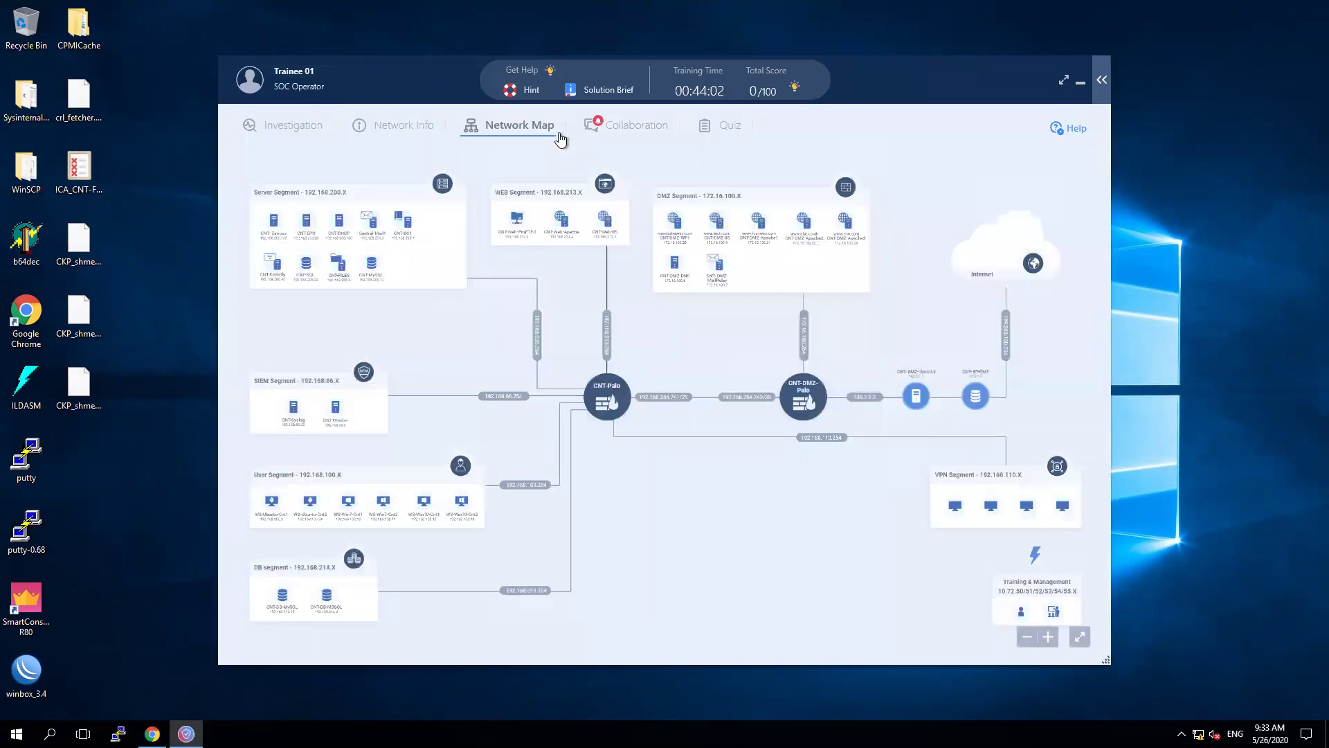
{"action": "left_click", "coordinate": [1102, 80]}
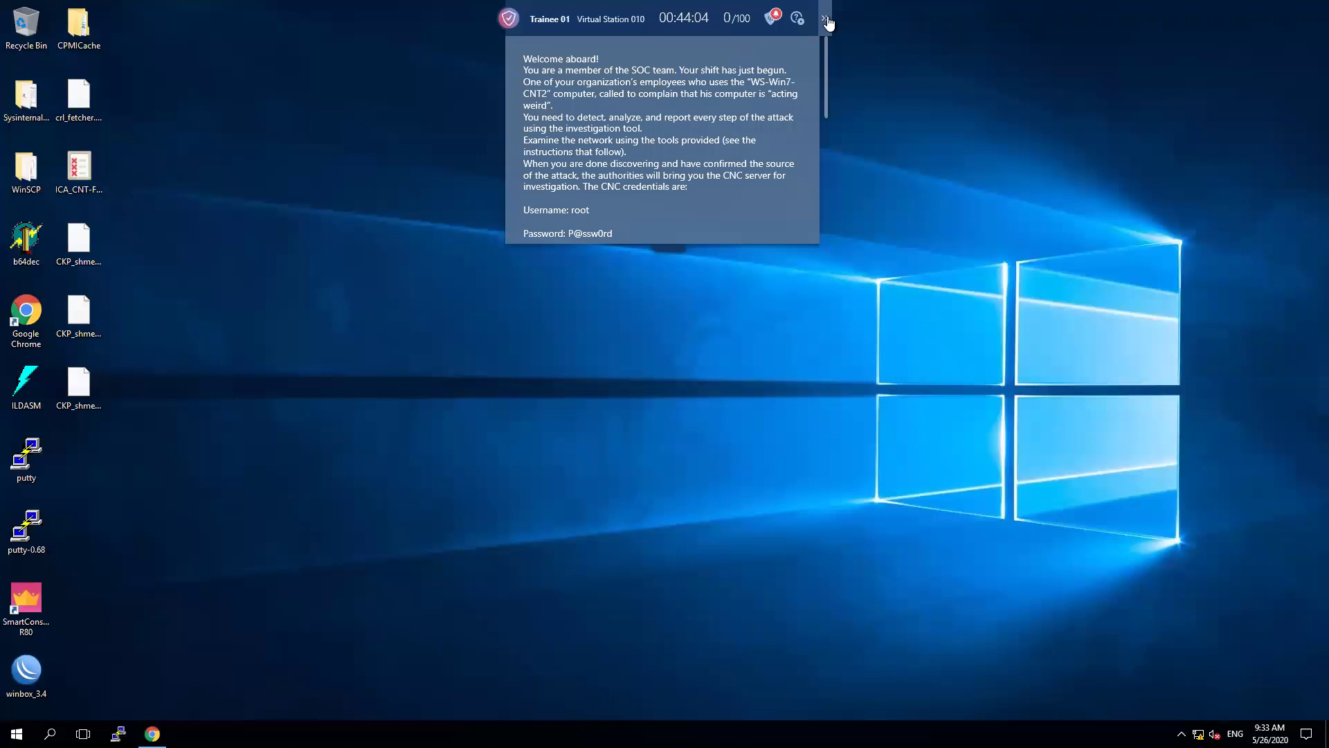
{"action": "left_click", "coordinate": [826, 20]}
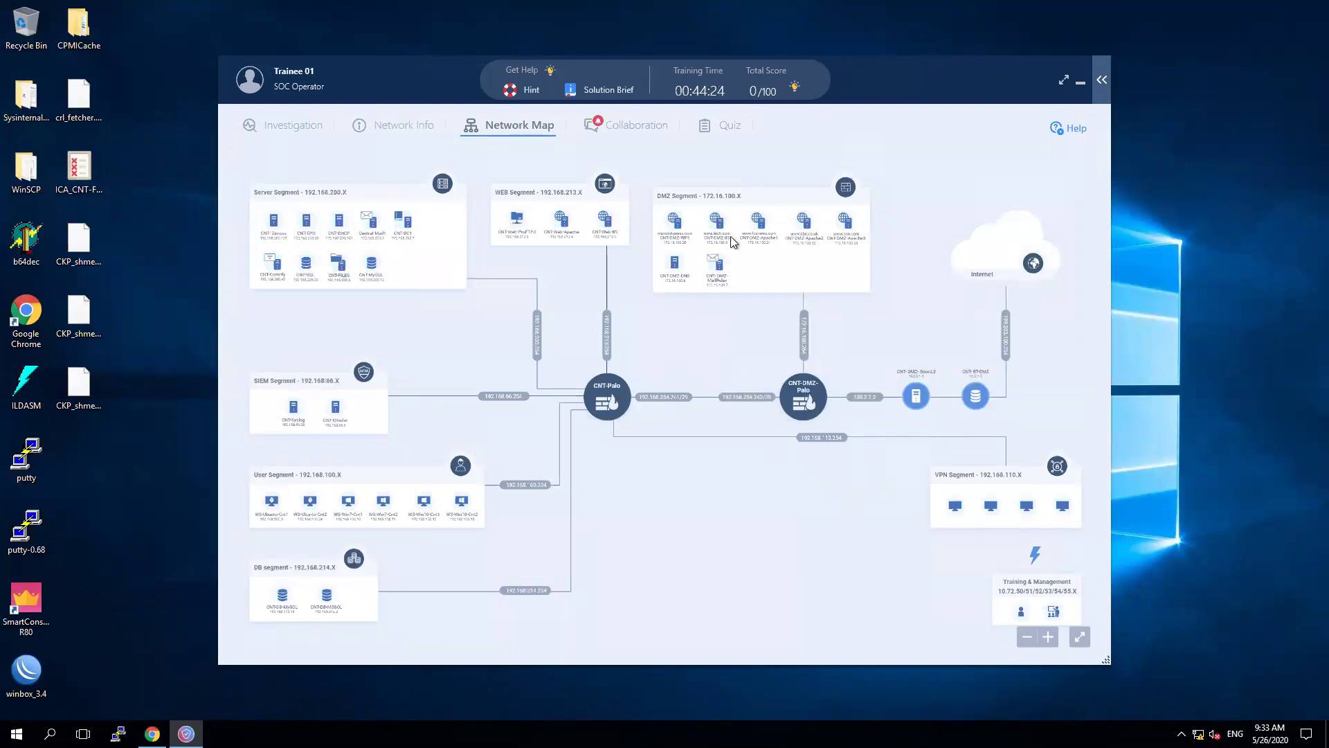
- Open the Network Info list, clear the firewall search and examine all its columns across the full width
{"action": "left_click", "coordinate": [415, 130]}
{"action": "left_click_drag", "start_coordinate": [931, 170], "coordinate": [782, 159]}
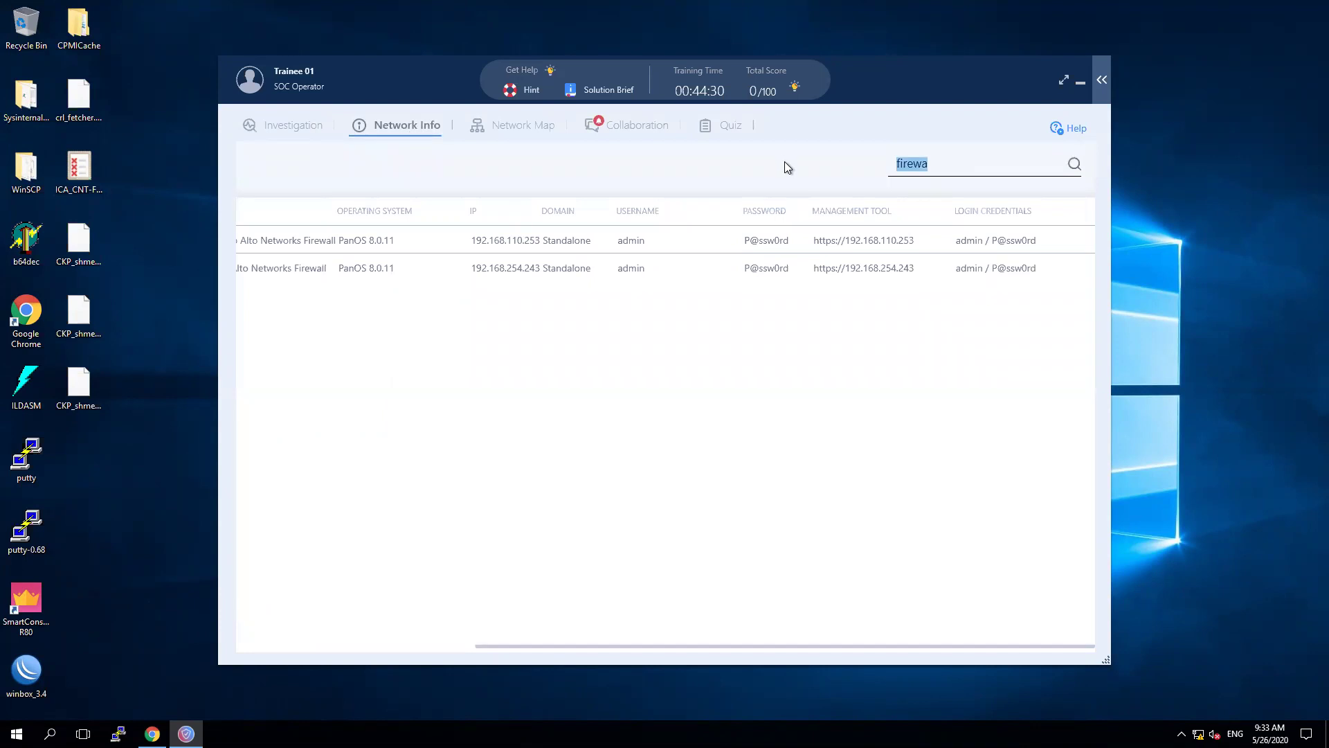
{"action": "key", "text": "BackSpace"}
{"action": "left_click_drag", "start_coordinate": [559, 649], "coordinate": [321, 632]}
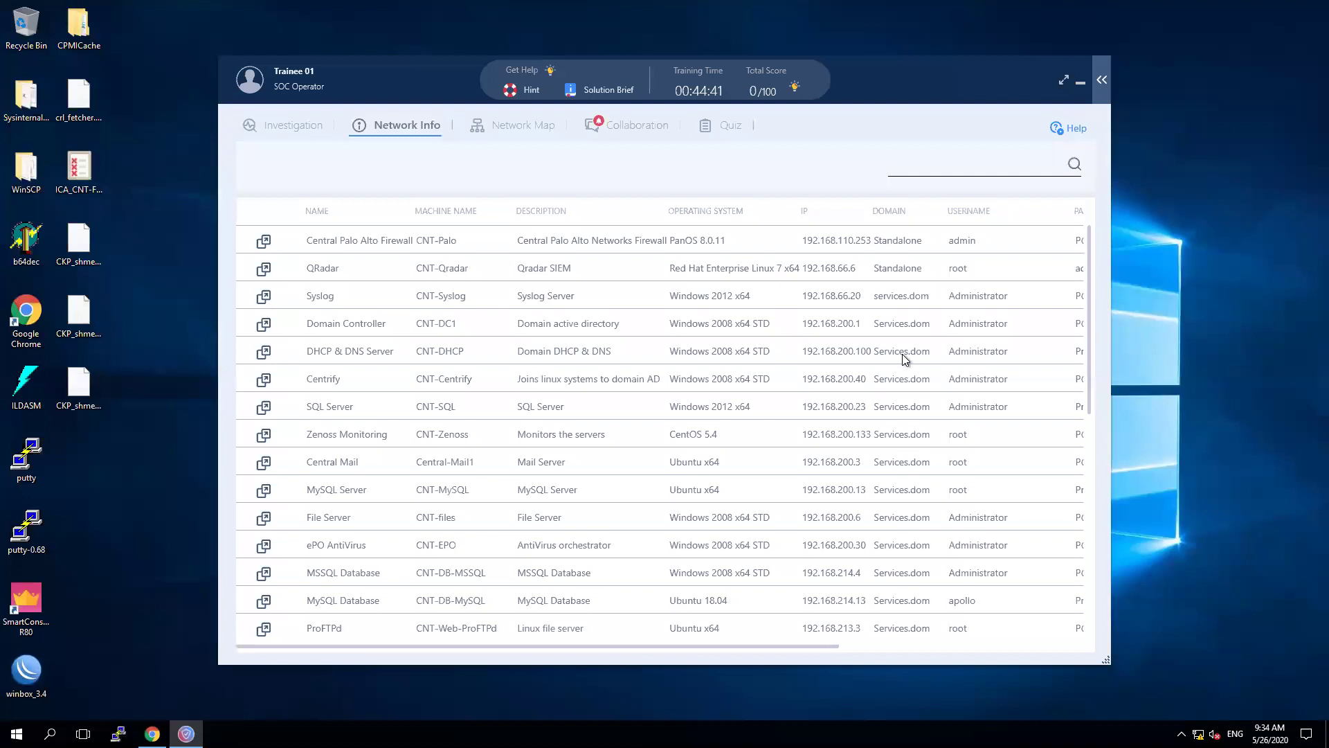
{"action": "left_click_drag", "start_coordinate": [828, 647], "coordinate": [1059, 640]}
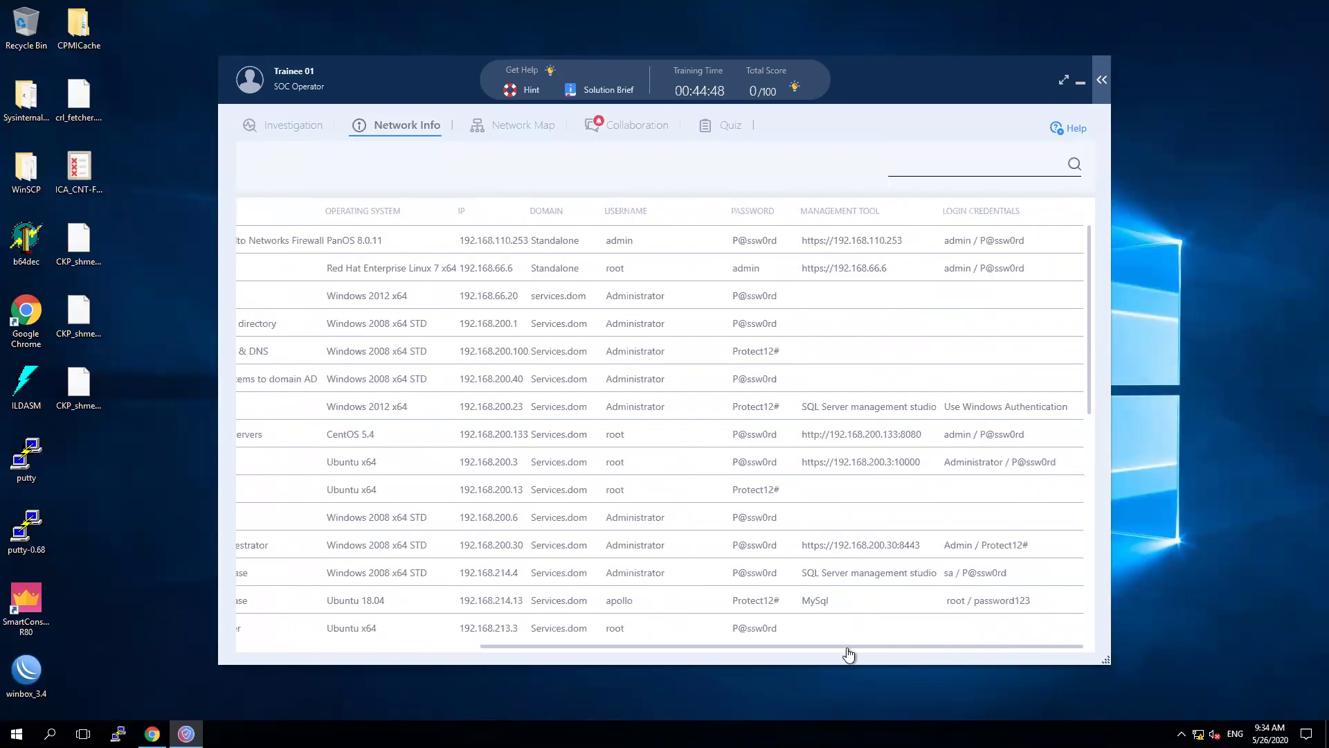
{"action": "left_click_drag", "start_coordinate": [841, 646], "coordinate": [459, 634]}
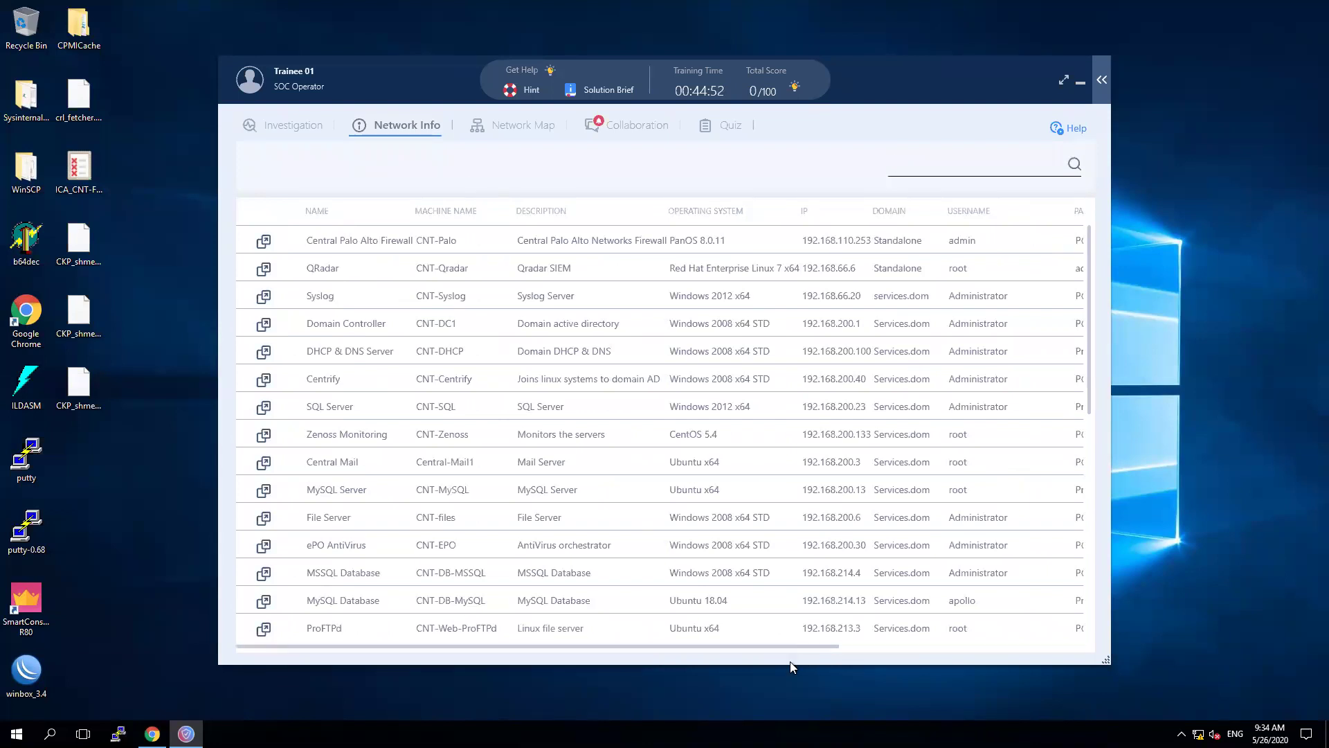
- Open the Central Mail machine's remote console, bring up its login prompt and close the console
{"action": "left_click", "coordinate": [260, 467]}
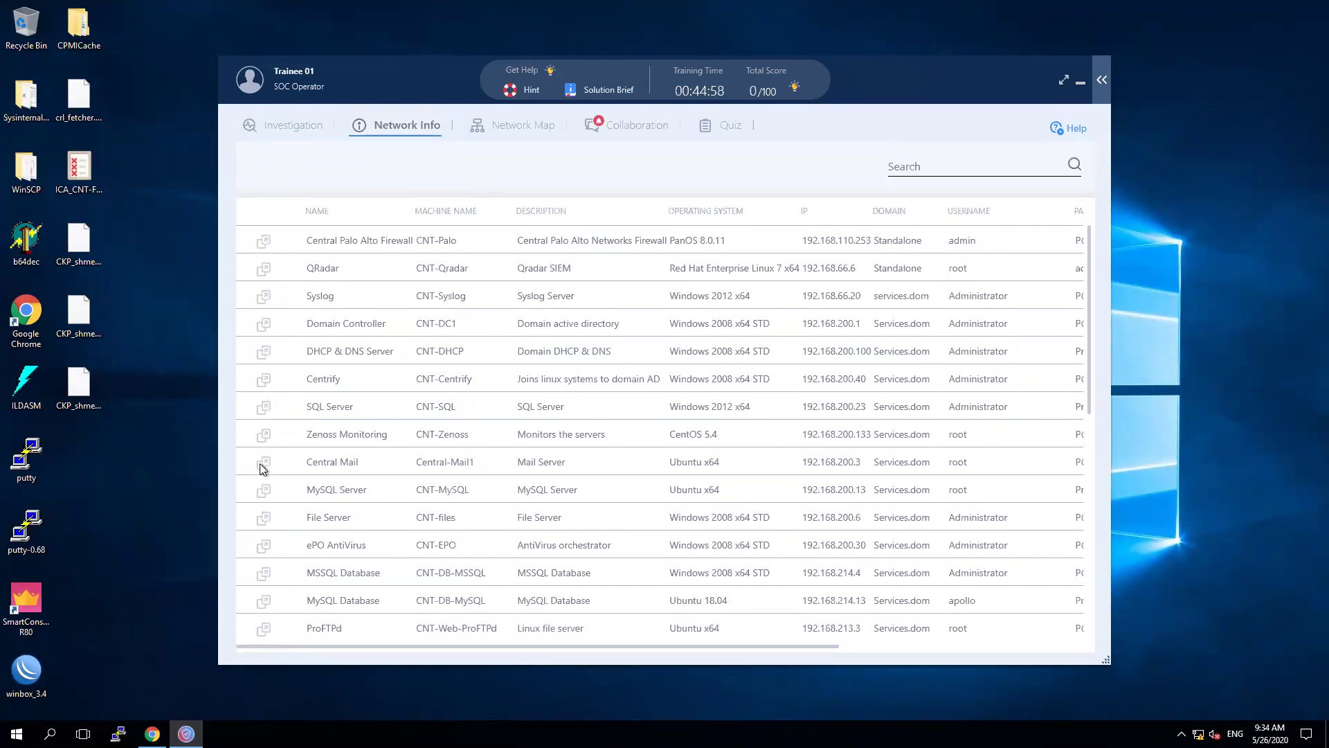
{"action": "left_click", "coordinate": [296, 452]}
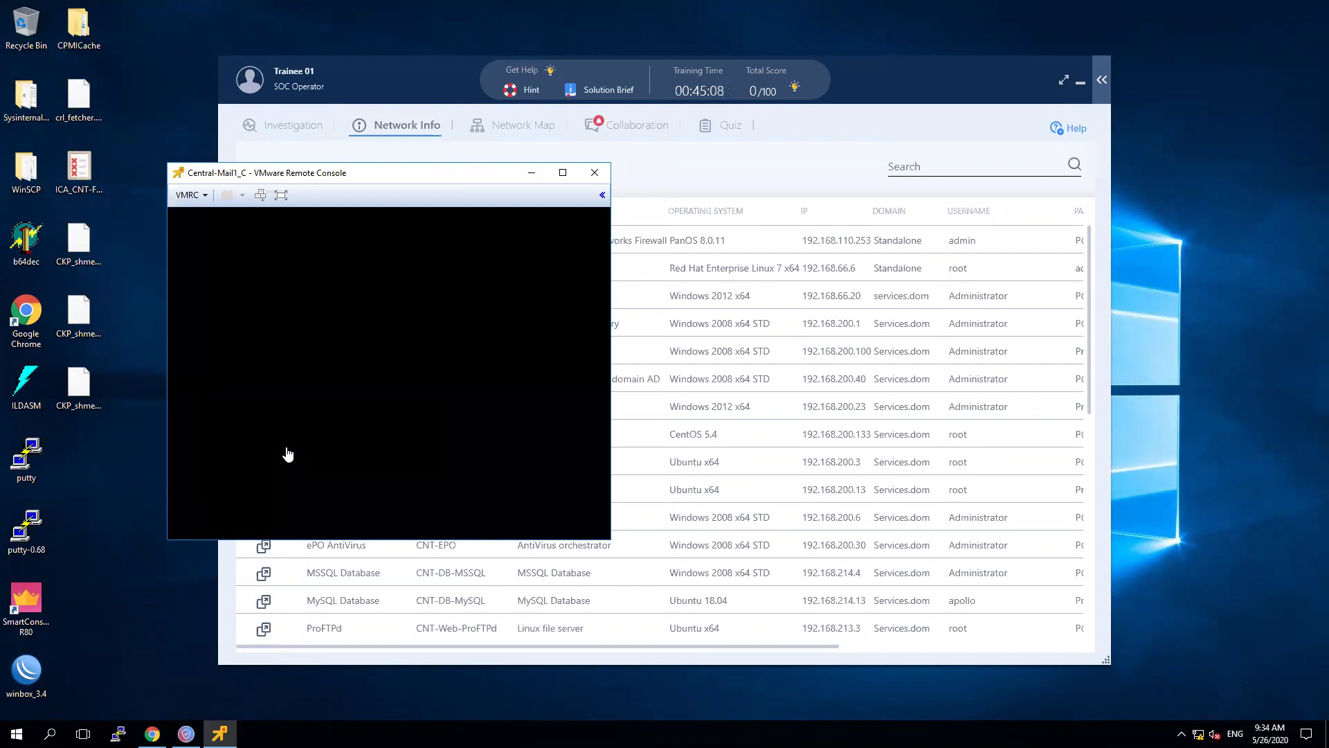
{"action": "left_click", "coordinate": [346, 433]}
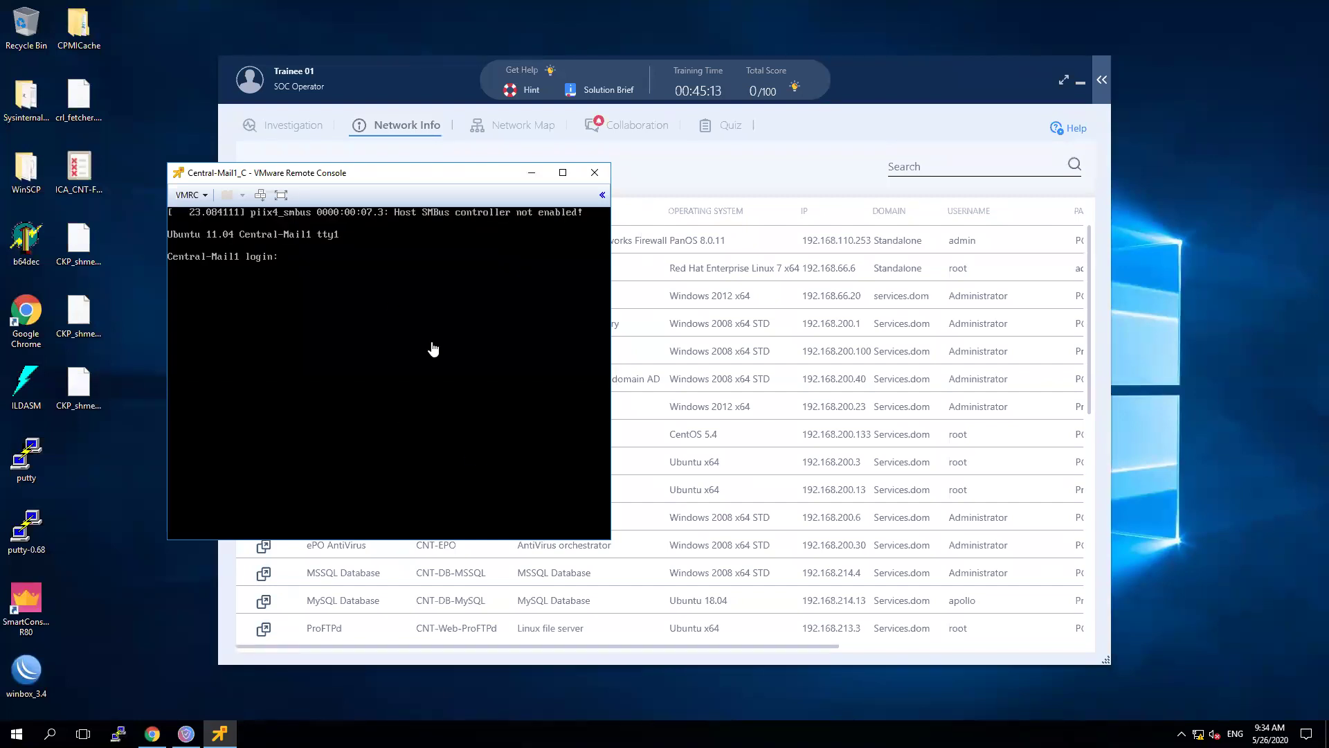
{"action": "left_click", "coordinate": [601, 178]}
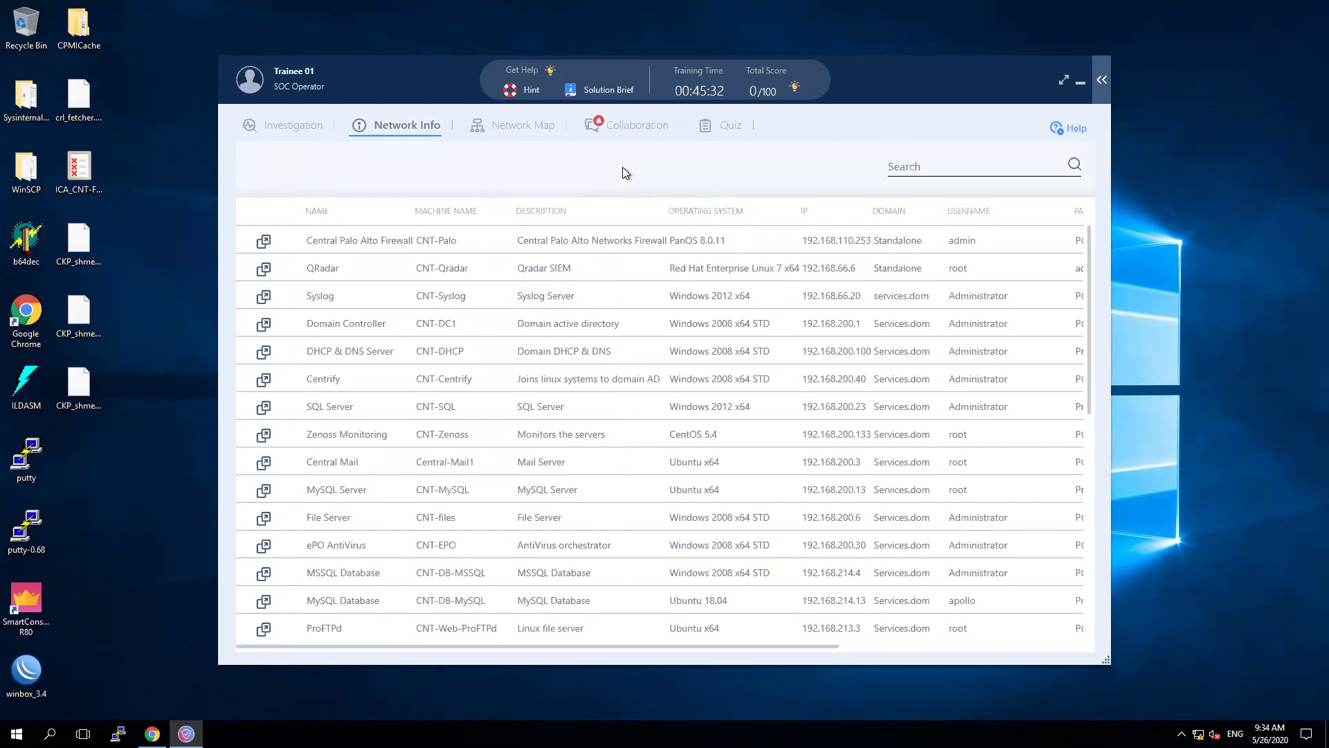
- In Collaboration, read the instructor's direct message and open the General channel
{"action": "left_click", "coordinate": [657, 129]}
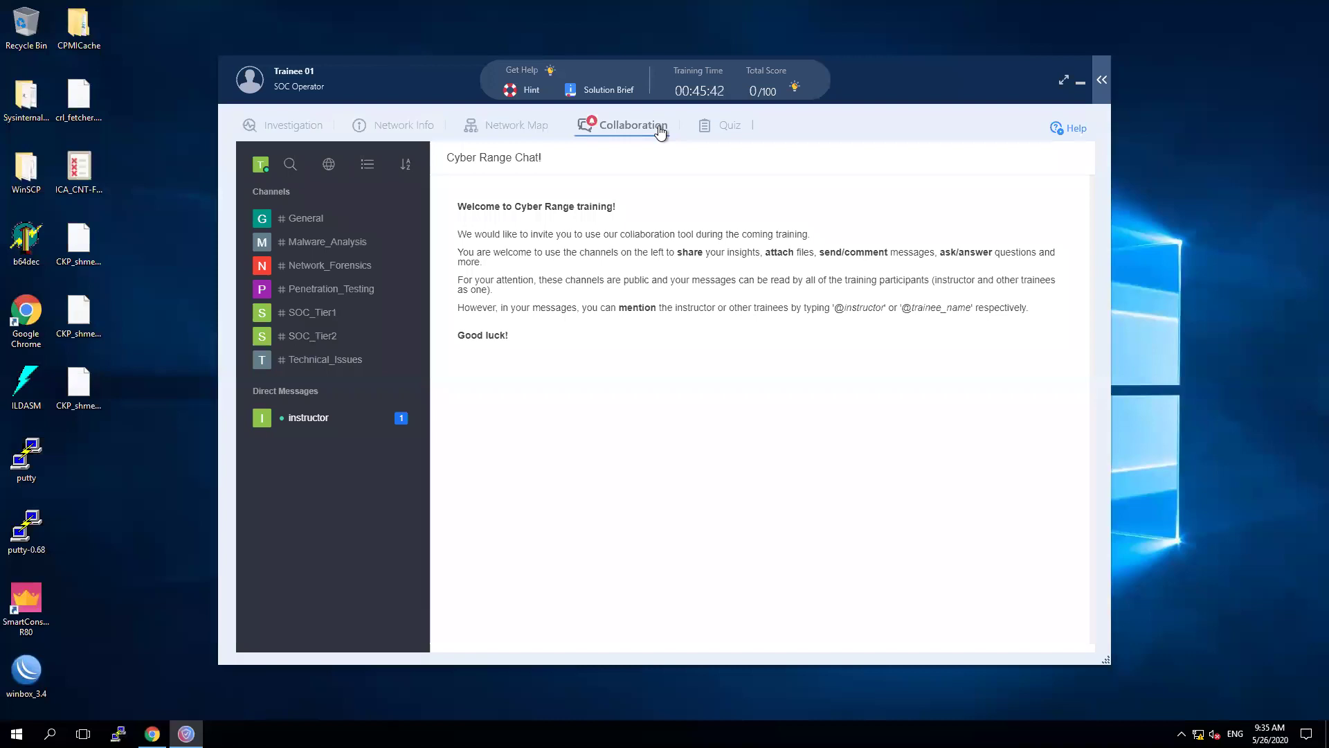
{"action": "left_click", "coordinate": [334, 420]}
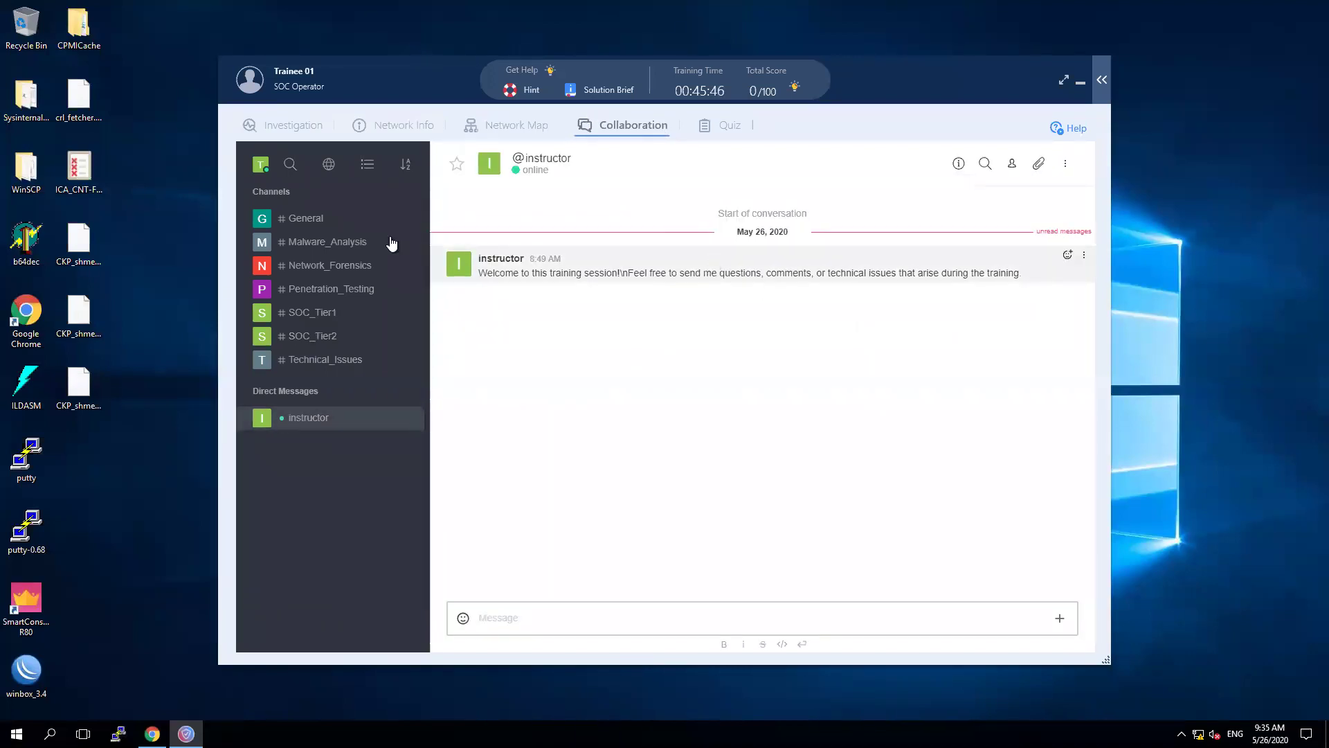
{"action": "left_click", "coordinate": [315, 219]}
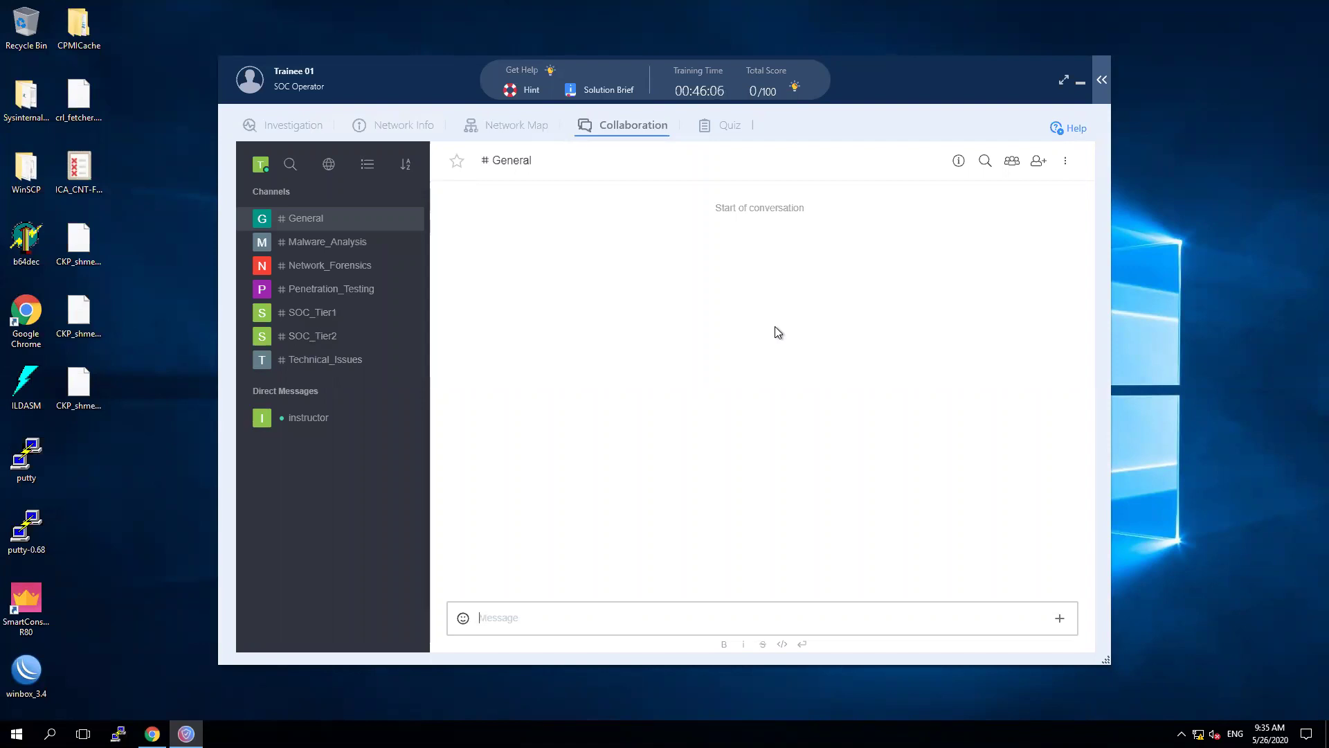
- In Investigation, review the whole list of finding types and choose Abnormal / Malicious process as what was found
{"action": "left_click", "coordinate": [288, 130]}
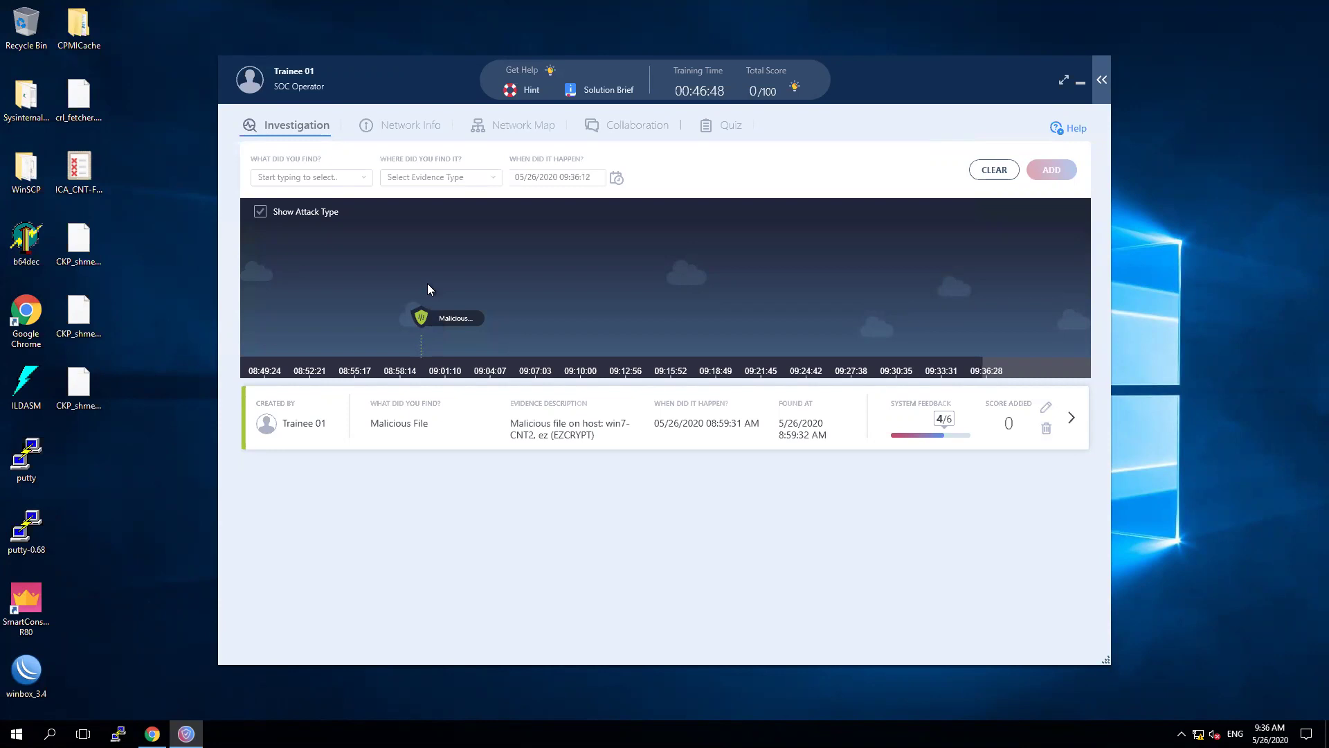
{"action": "left_click", "coordinate": [367, 180]}
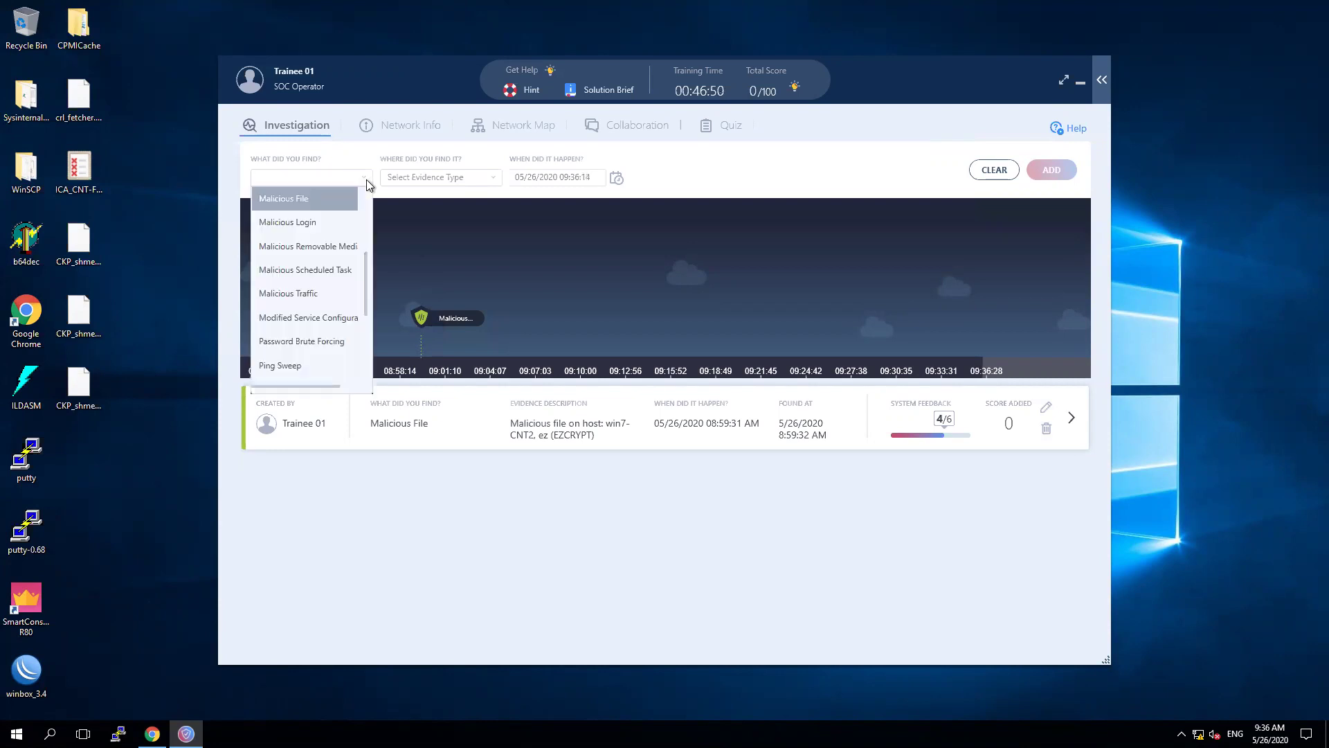
{"action": "left_click_drag", "start_coordinate": [368, 274], "coordinate": [369, 178]}
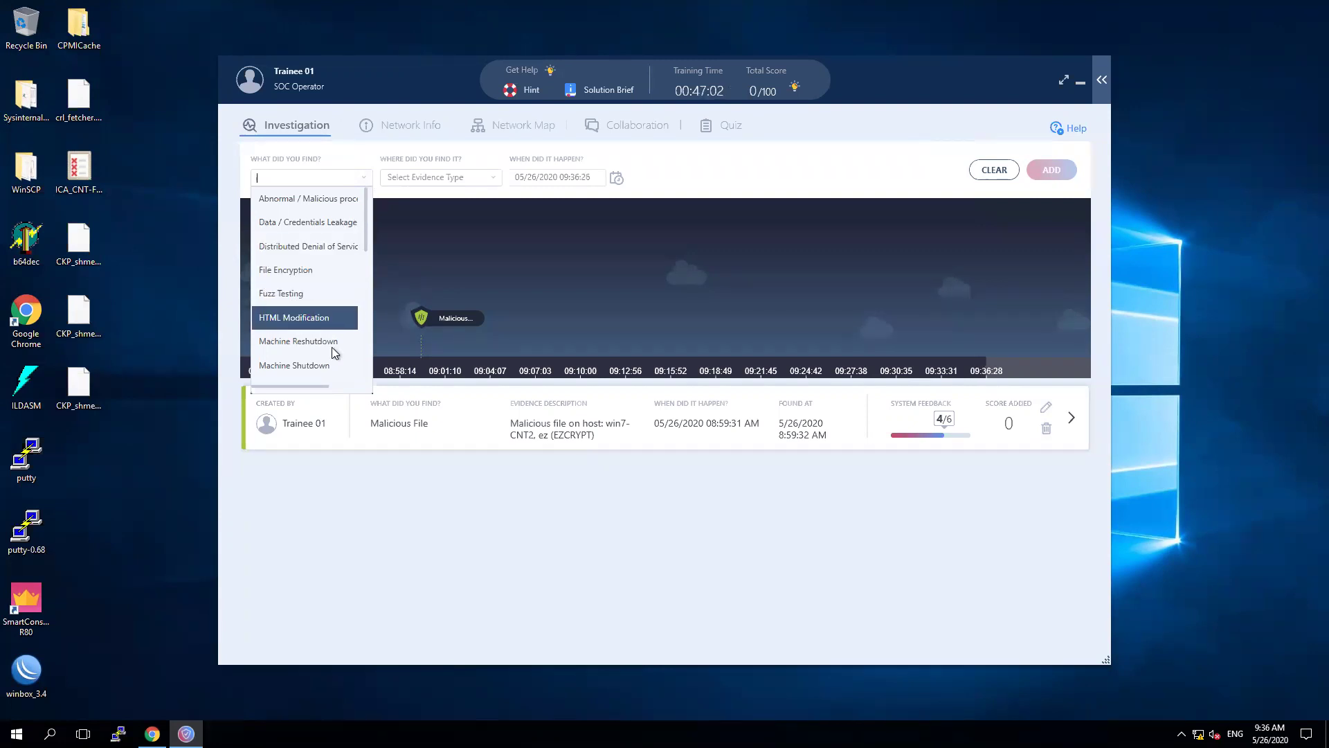
{"action": "key", "text": "Down"}
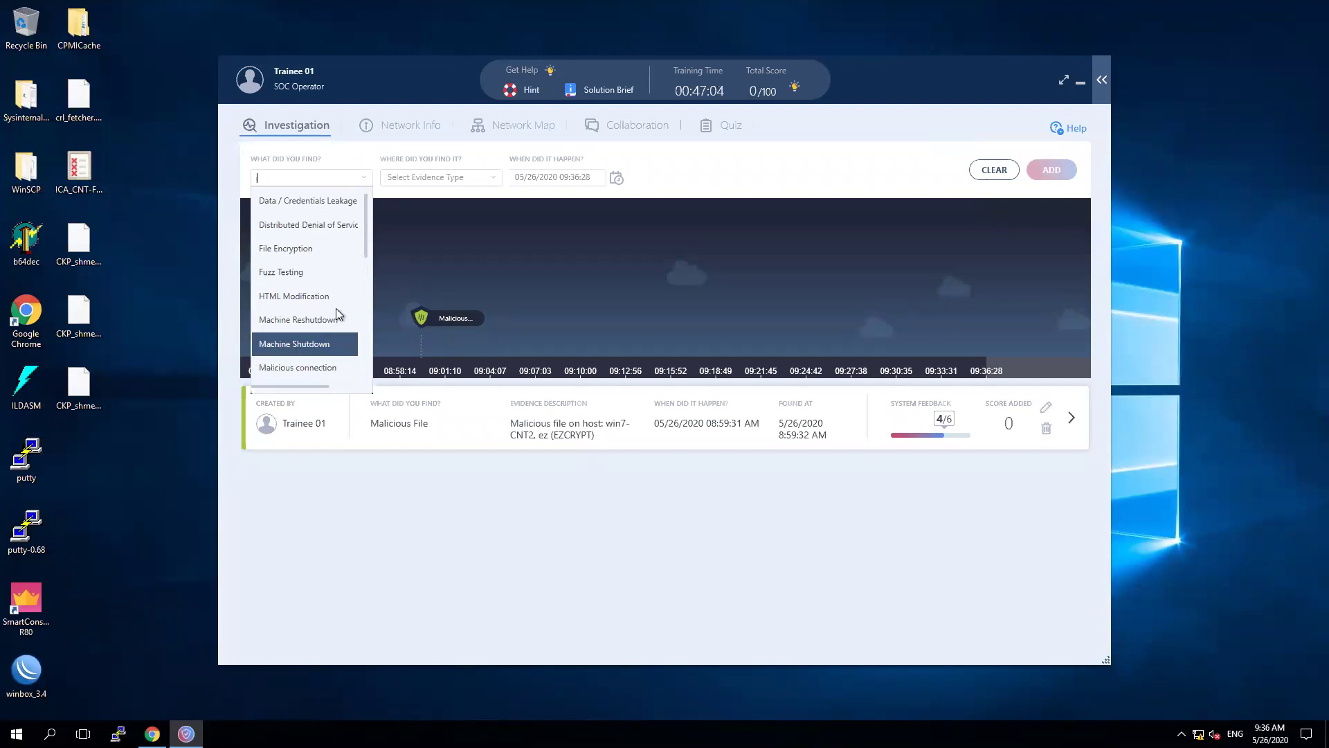
{"action": "scroll", "coordinate": [335, 308], "scroll_direction": "down", "scroll_amount": 1}
{"action": "scroll", "coordinate": [335, 309], "scroll_direction": "down", "scroll_amount": 1}
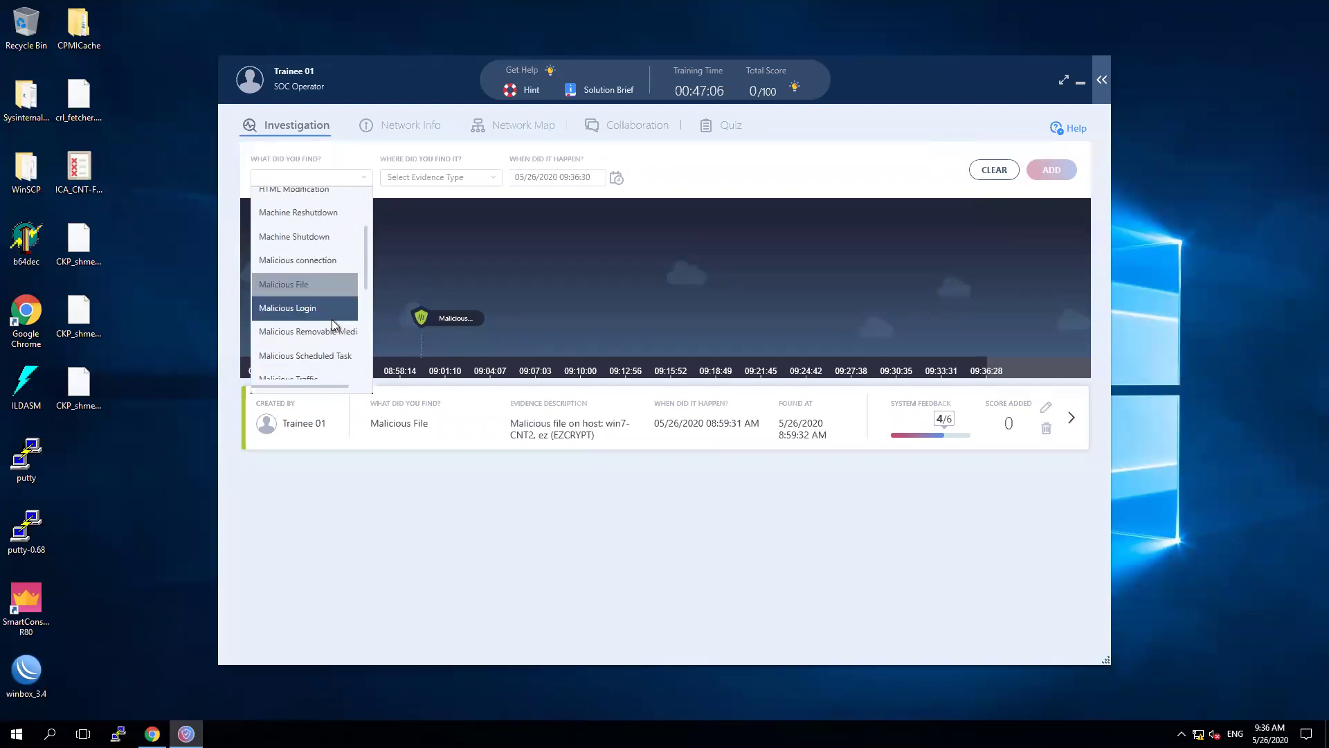
{"action": "scroll", "coordinate": [331, 319], "scroll_direction": "down", "scroll_amount": 2}
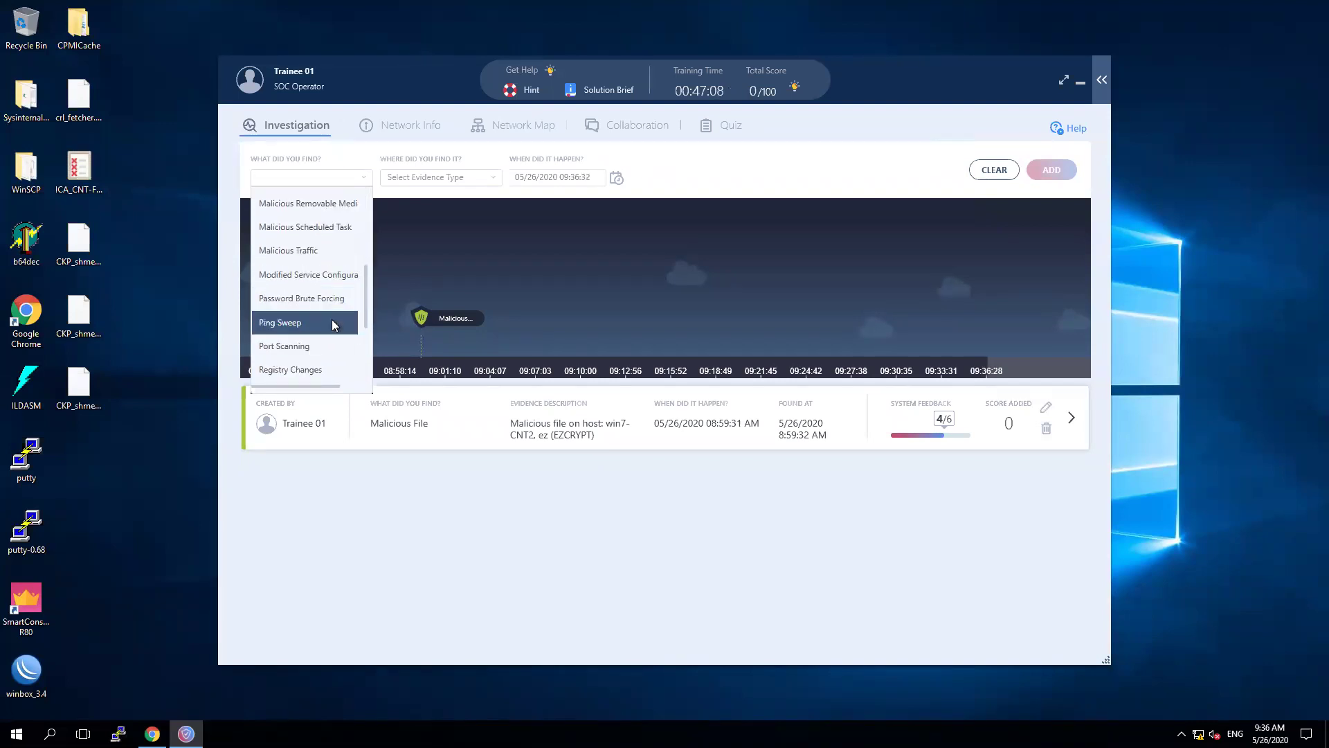
{"action": "scroll", "coordinate": [332, 325], "scroll_direction": "down", "scroll_amount": 3}
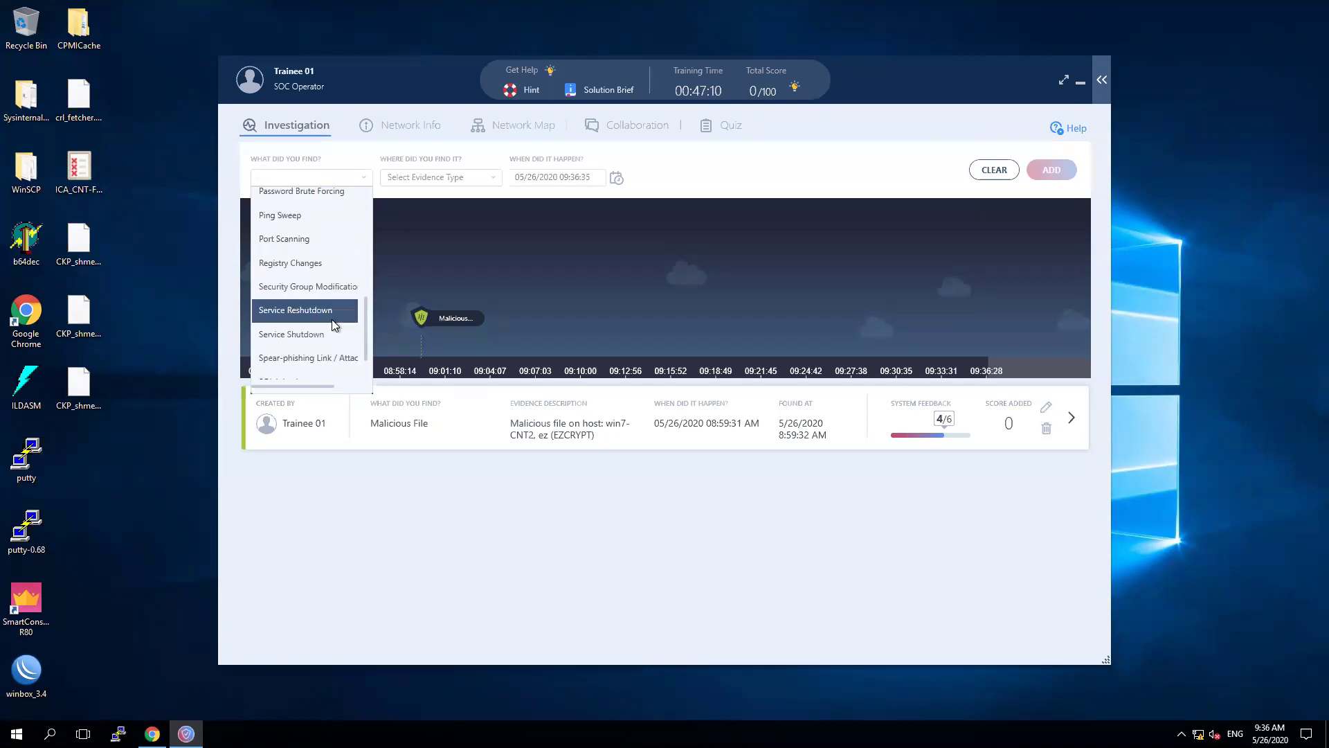
{"action": "scroll", "coordinate": [332, 324], "scroll_direction": "up", "scroll_amount": 5}
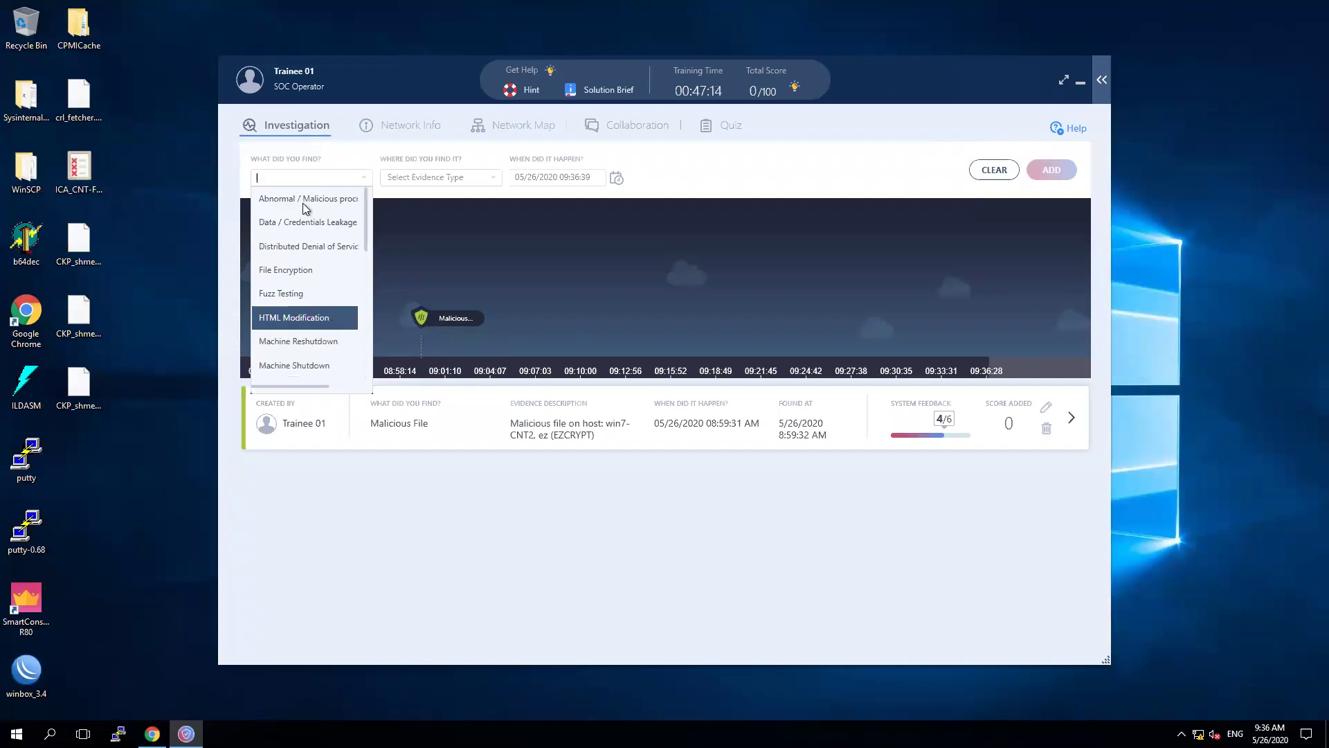
{"action": "left_click", "coordinate": [305, 201]}
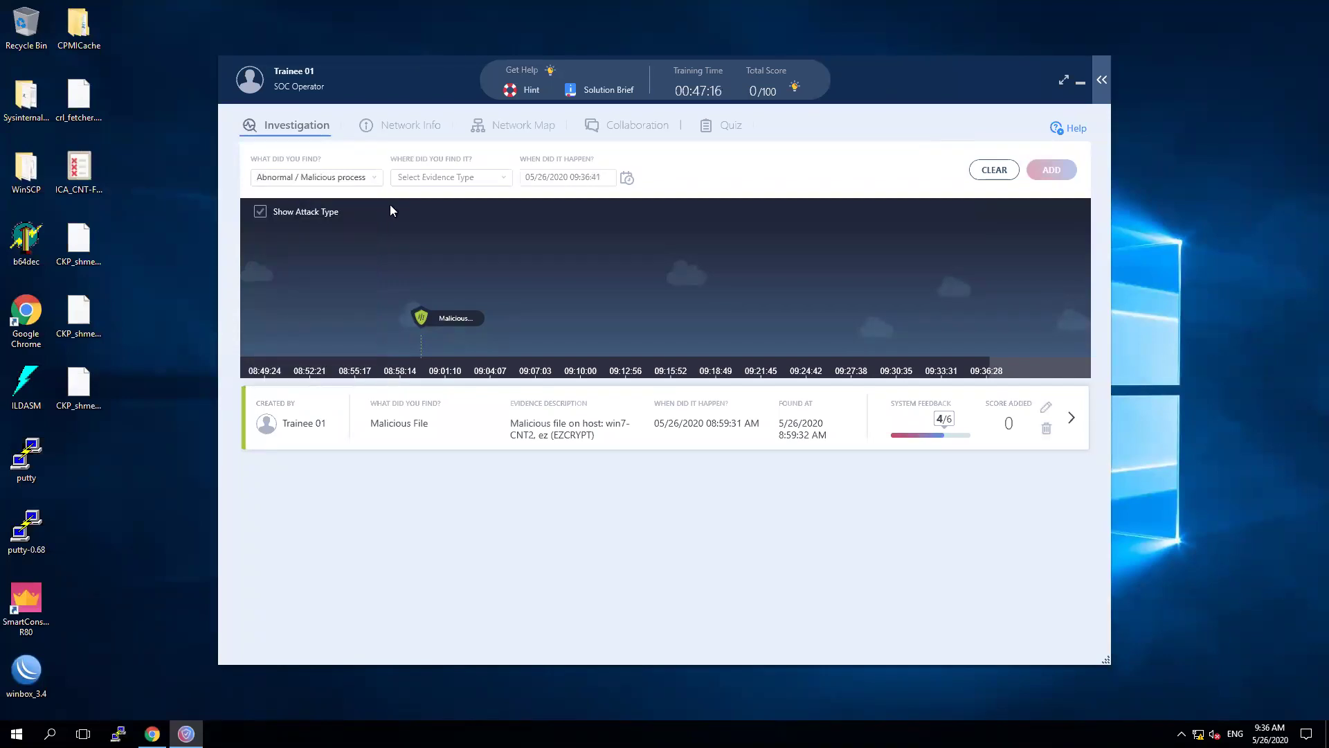
- Try Traffic Tool as the evidence type to show the details it requires
{"action": "left_click", "coordinate": [504, 177]}
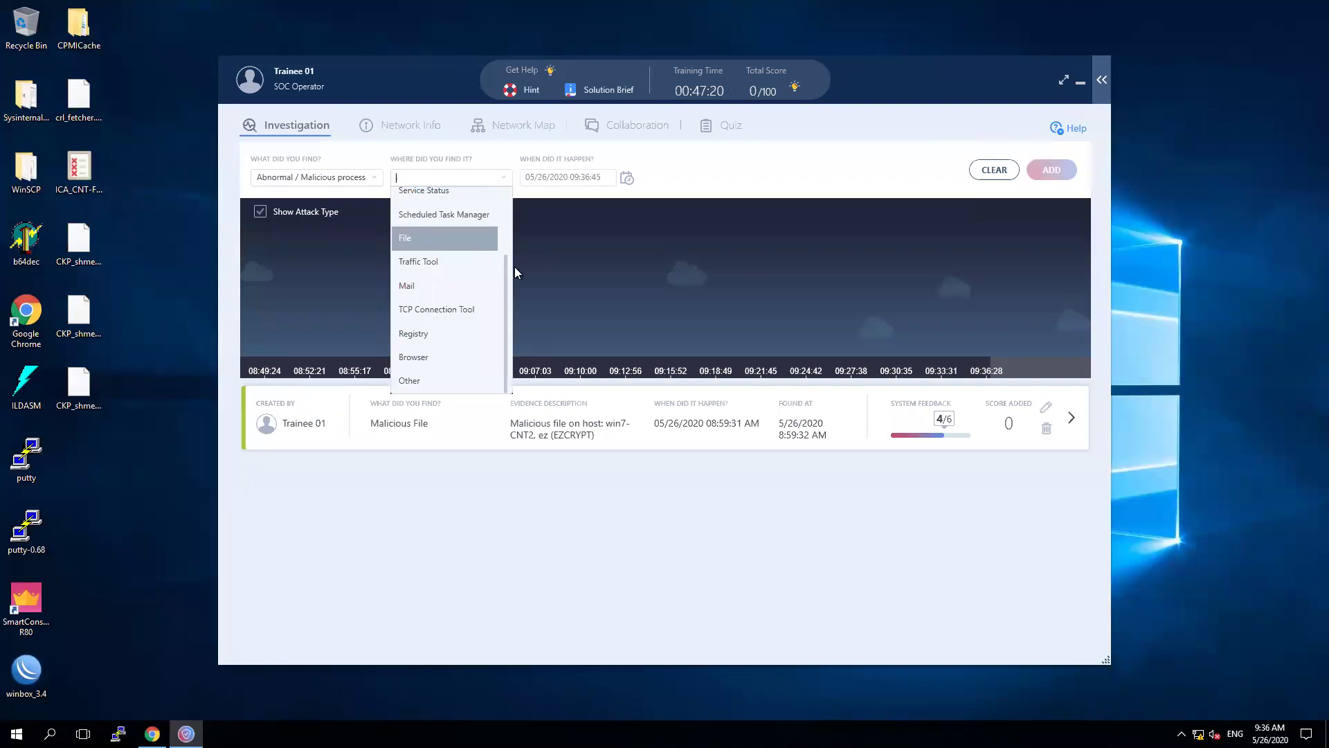
{"action": "left_click_drag", "start_coordinate": [505, 273], "coordinate": [508, 180]}
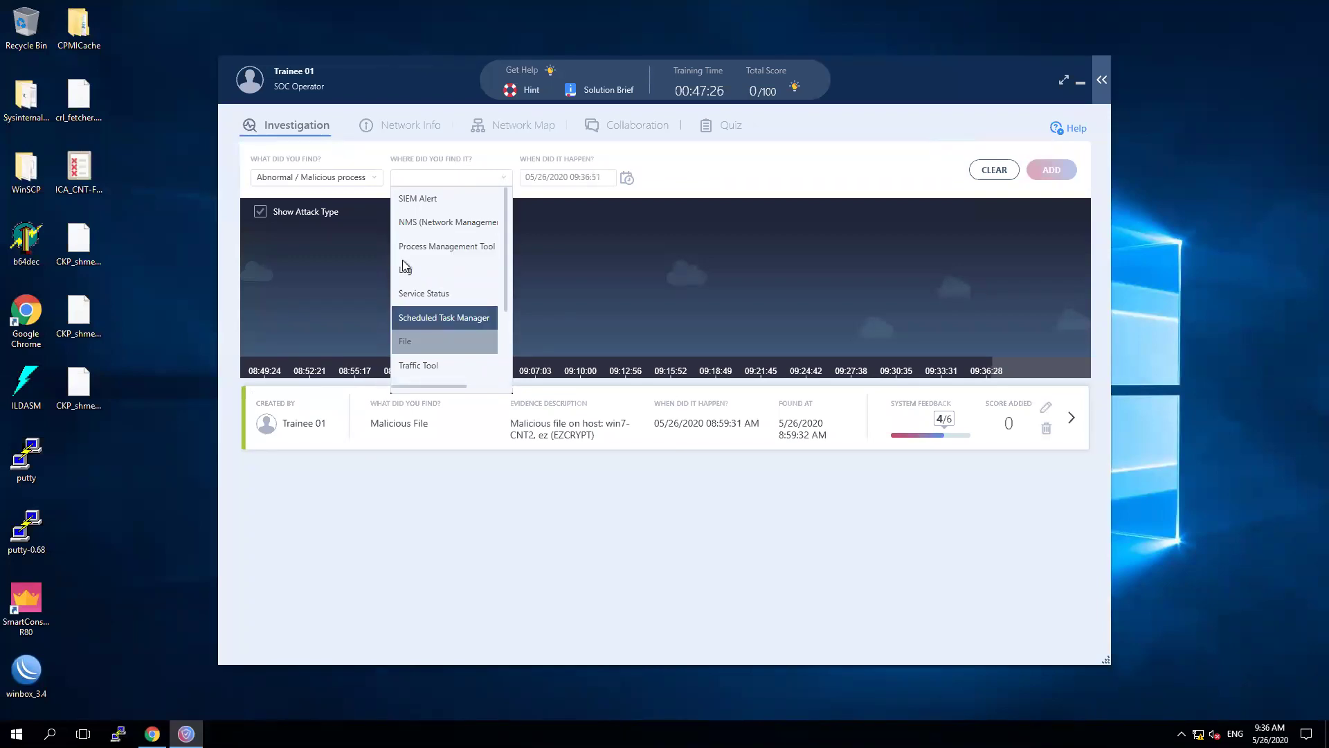
{"action": "left_click", "coordinate": [437, 363]}
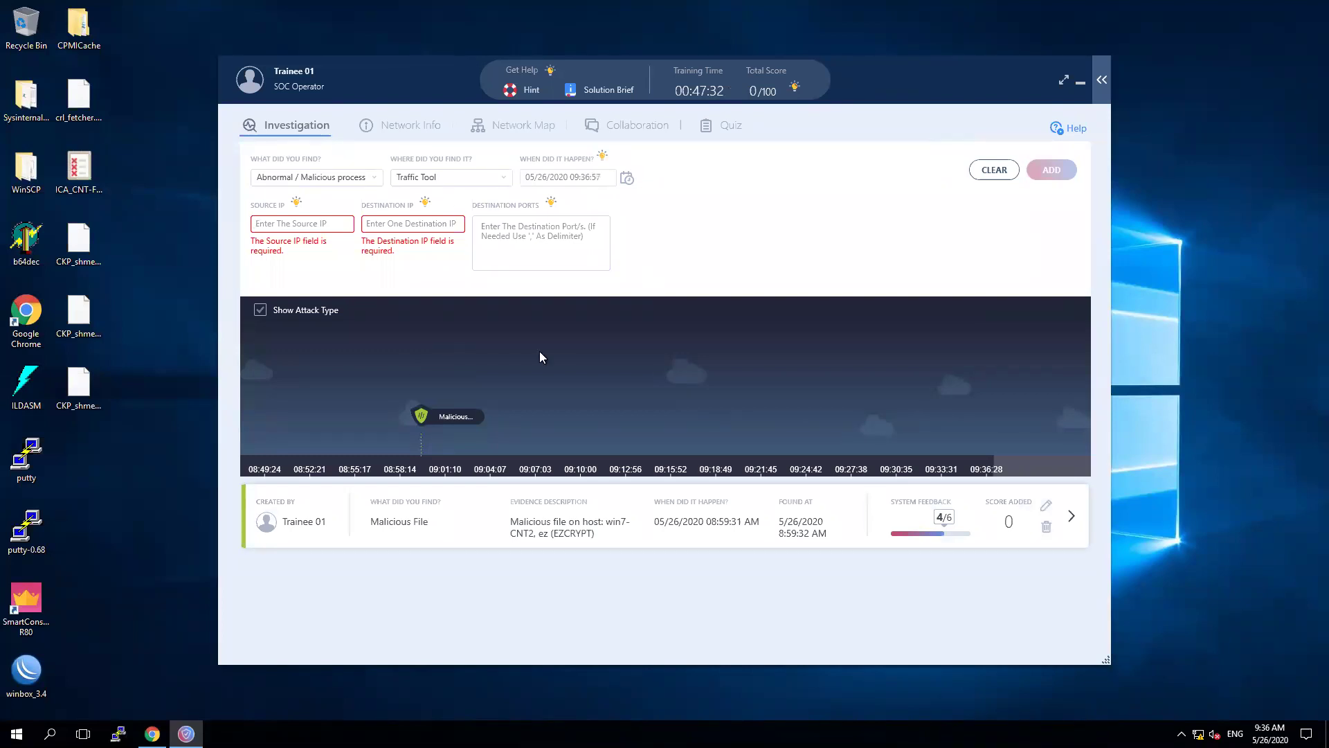
- Set the evidence type to File and expand the details of the recorded Malicious File evidence
{"action": "left_click", "coordinate": [509, 179]}
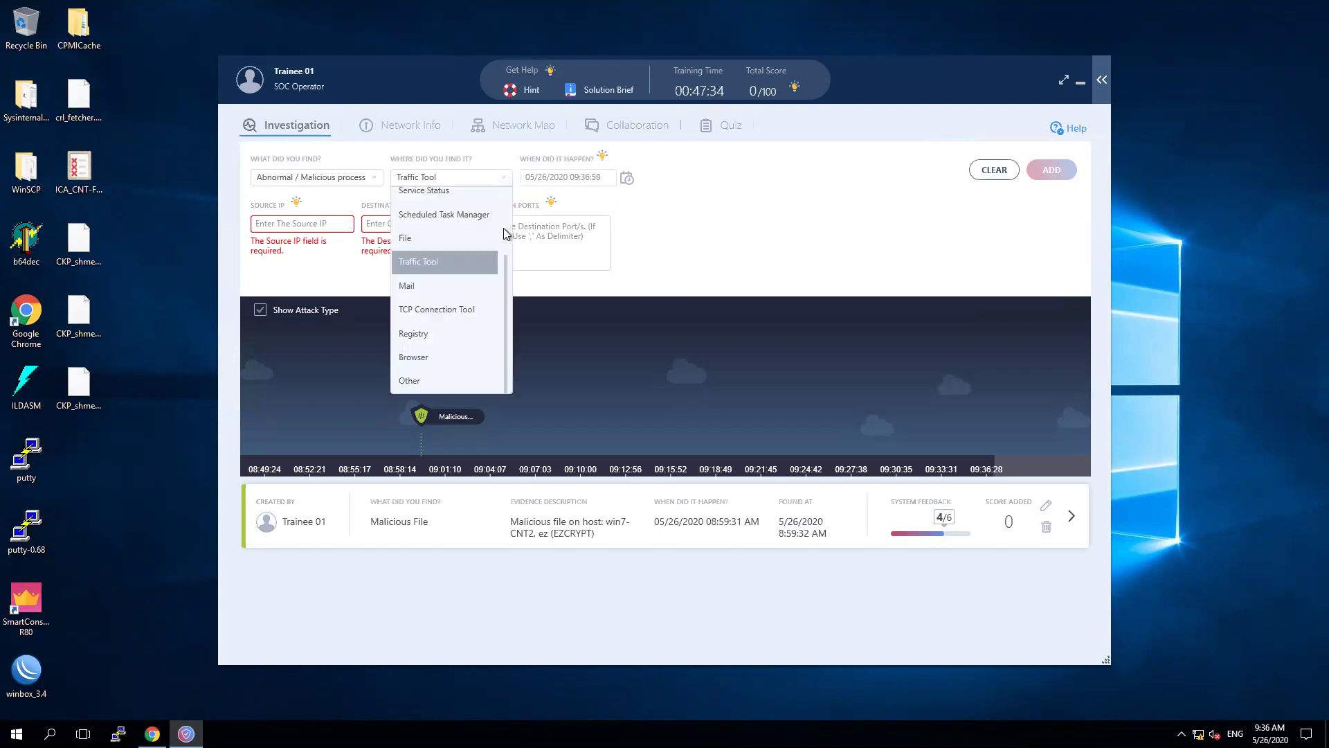
{"action": "left_click", "coordinate": [464, 233]}
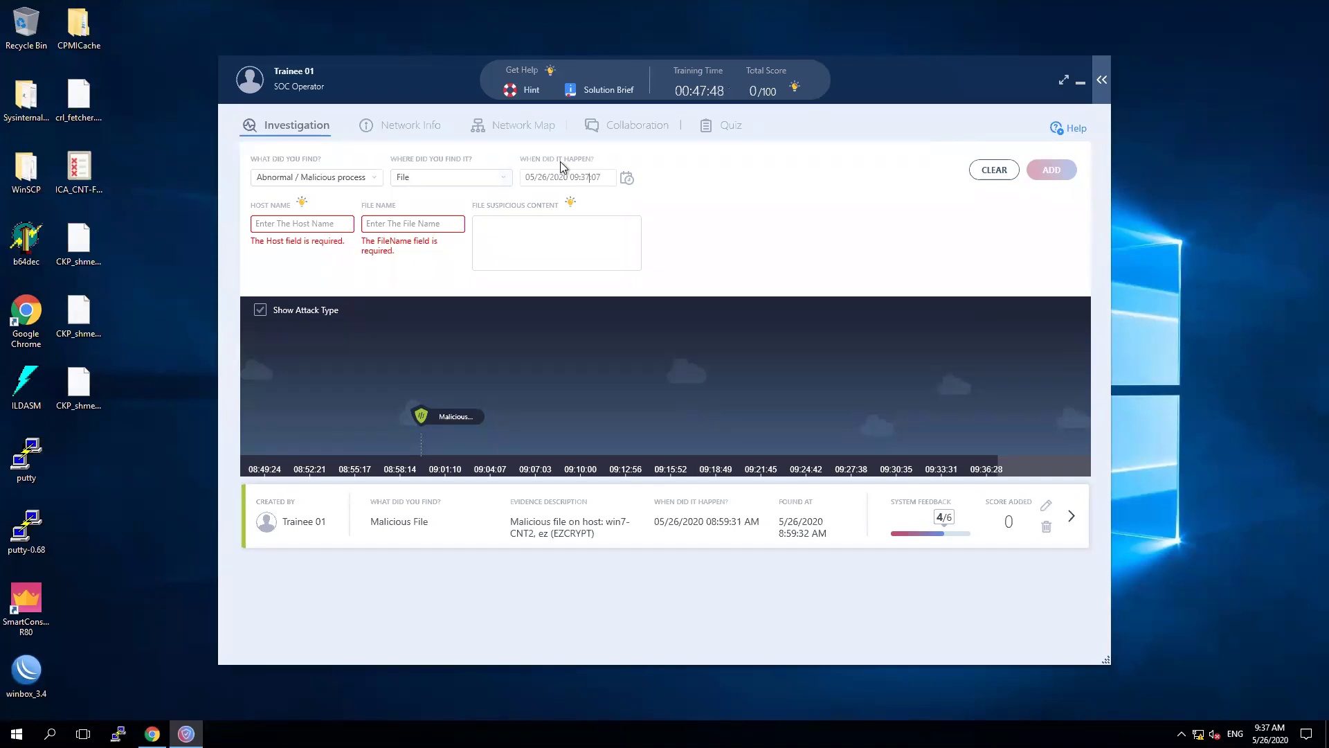
{"action": "left_click", "coordinate": [405, 223]}
{"action": "left_click", "coordinate": [504, 228]}
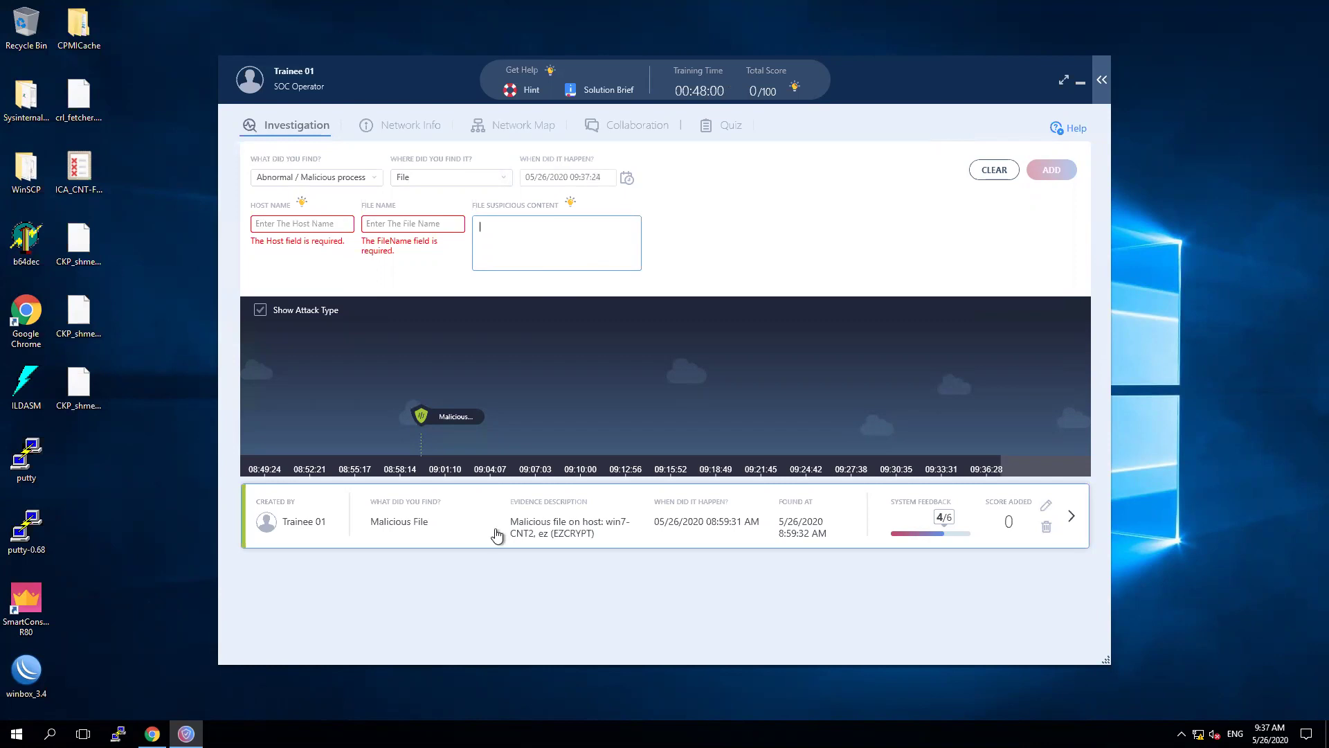
{"action": "left_click", "coordinate": [1071, 519]}
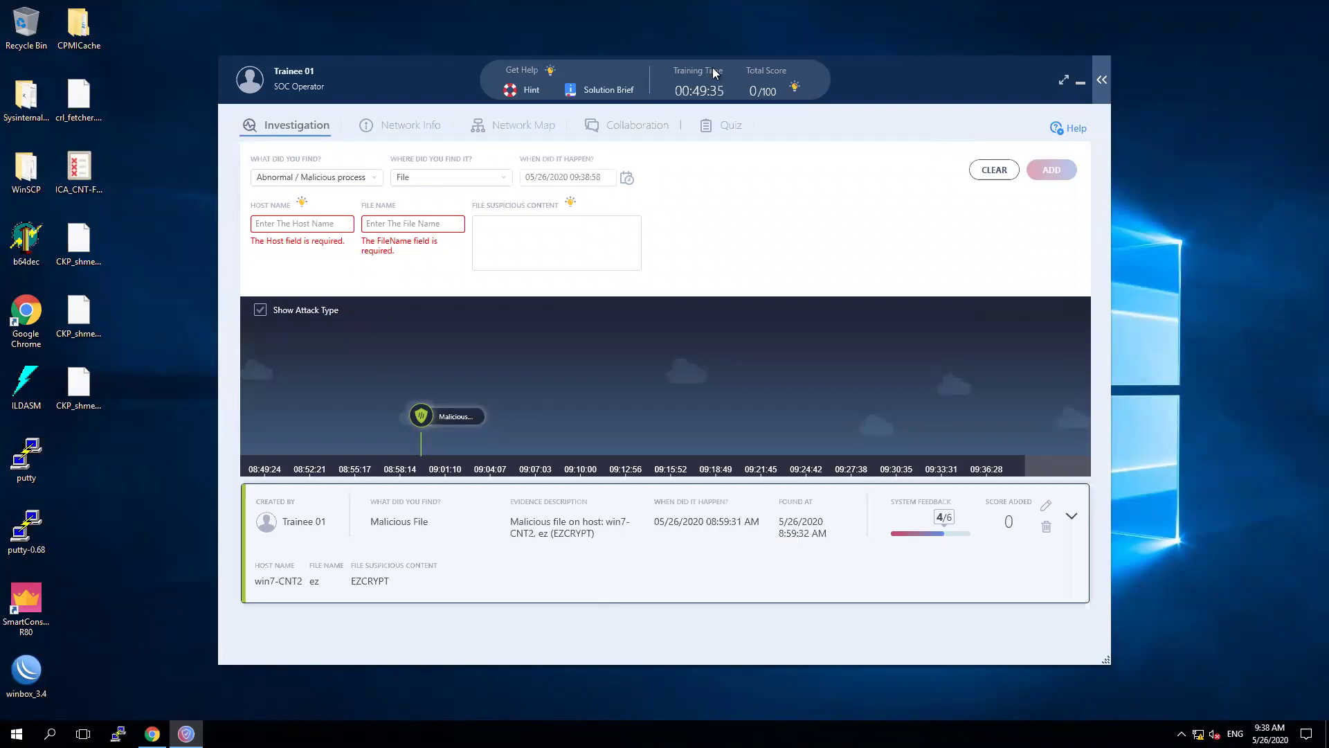
- Switch to Cyber Range Instructor, examine the Malicious File evidence details in the Student Investigation window and close it
{"action": "mouse_move", "coordinate": [379, 28]}
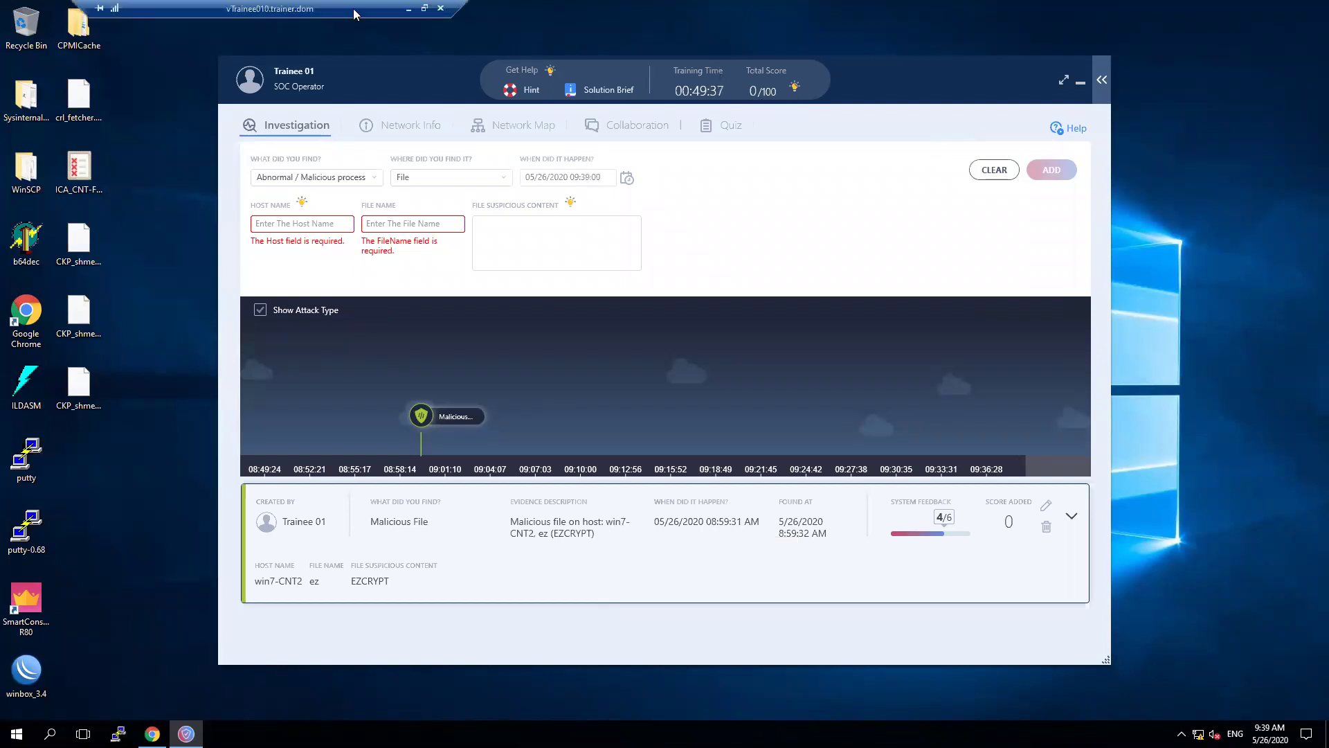
{"action": "left_click_drag", "start_coordinate": [378, 8], "coordinate": [369, 8]}
{"action": "left_click", "coordinate": [416, 13]}
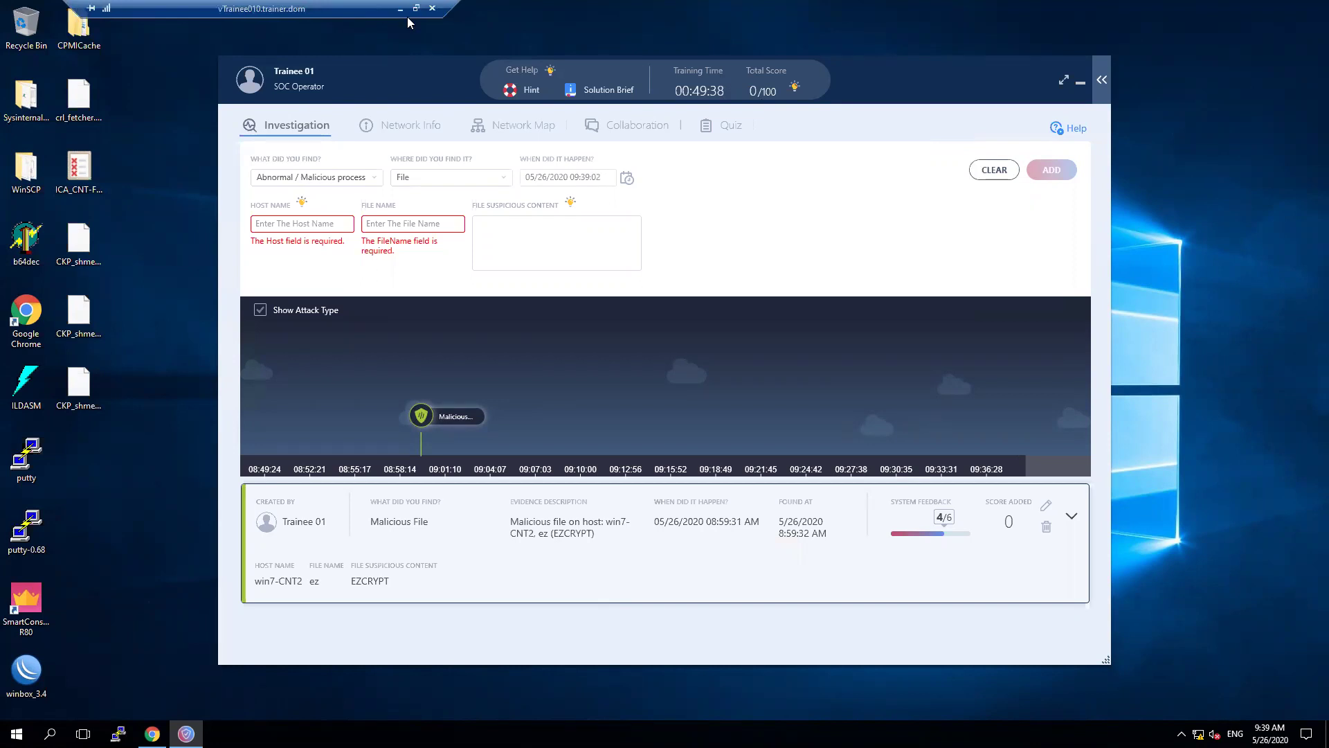
{"action": "key", "text": "alt+Tab"}
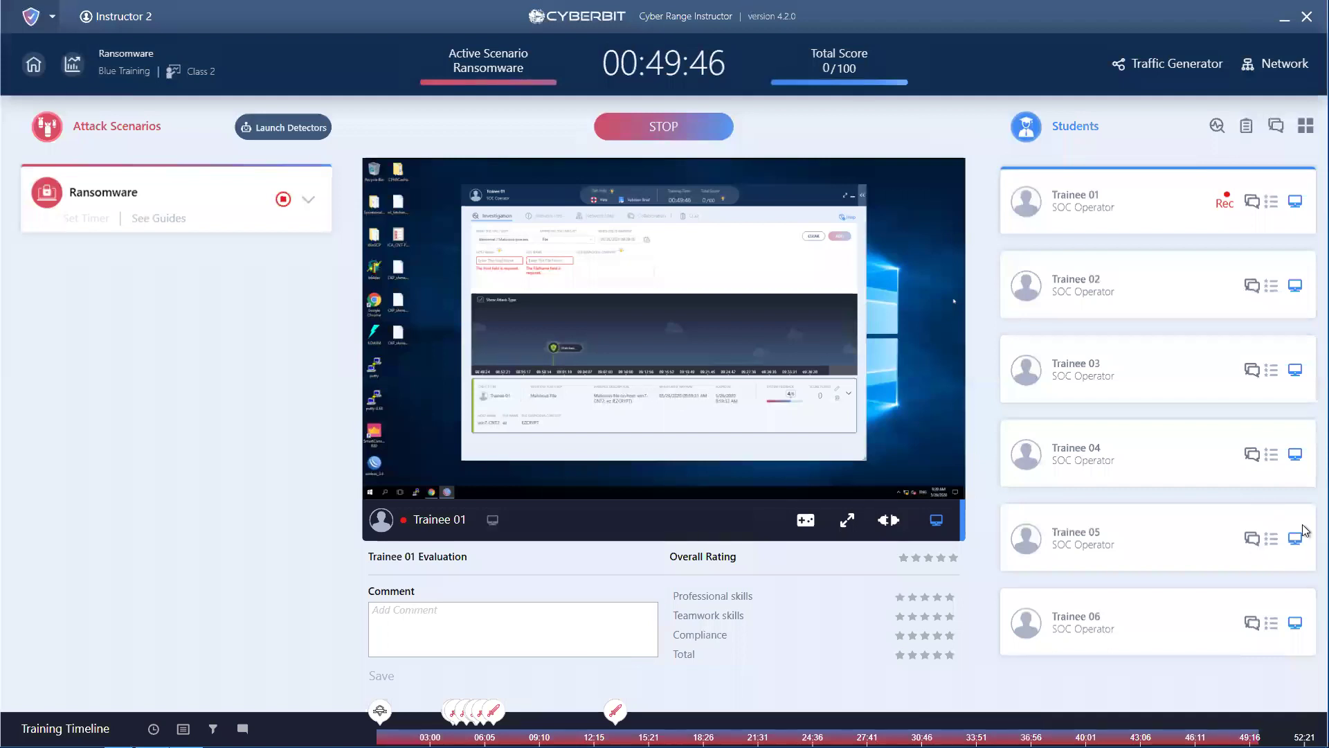
{"action": "left_click", "coordinate": [1216, 129]}
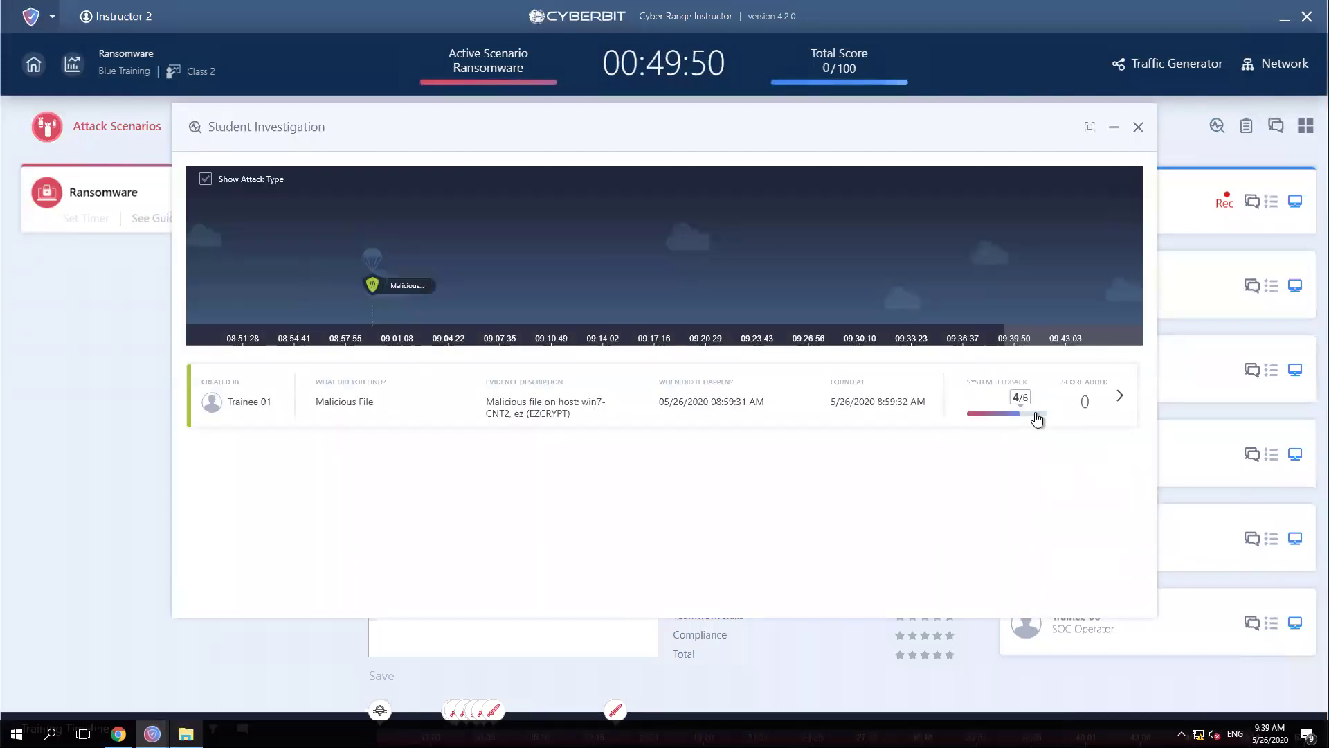
{"action": "left_click", "coordinate": [1121, 397]}
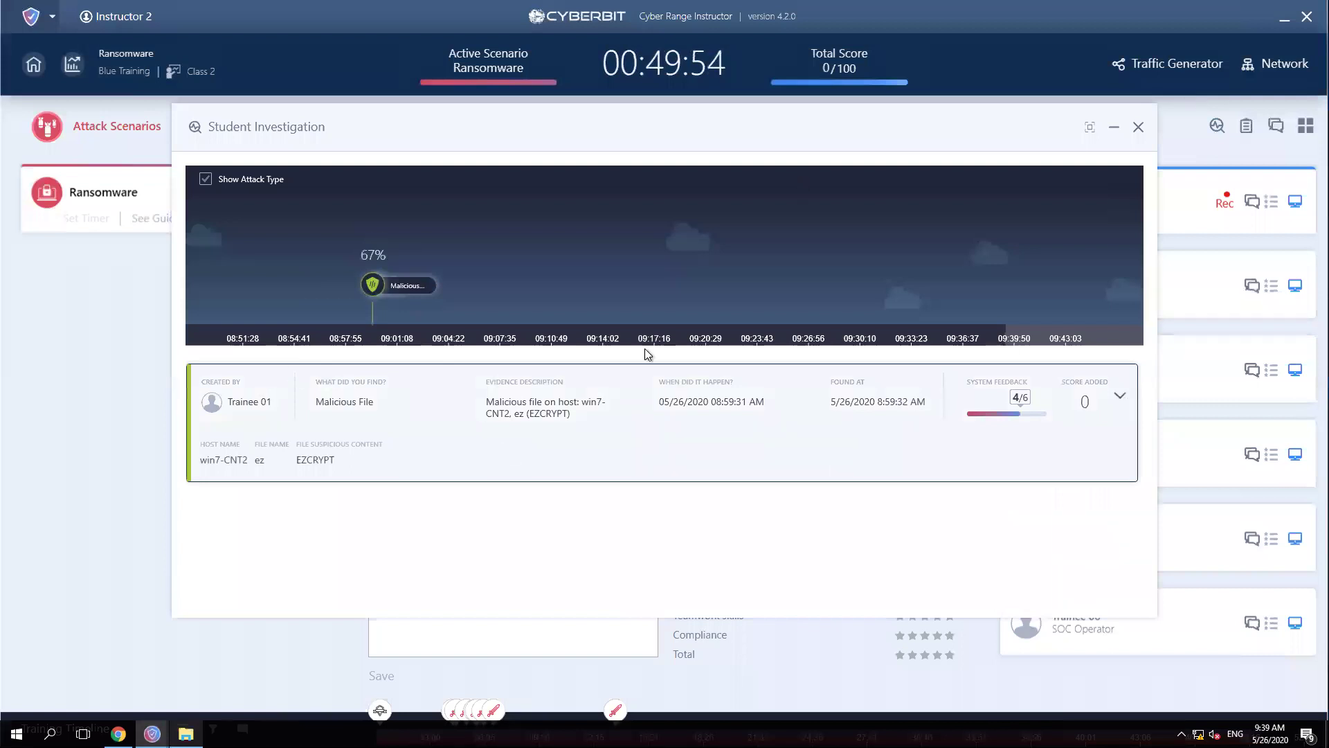
{"action": "left_click", "coordinate": [1138, 128]}
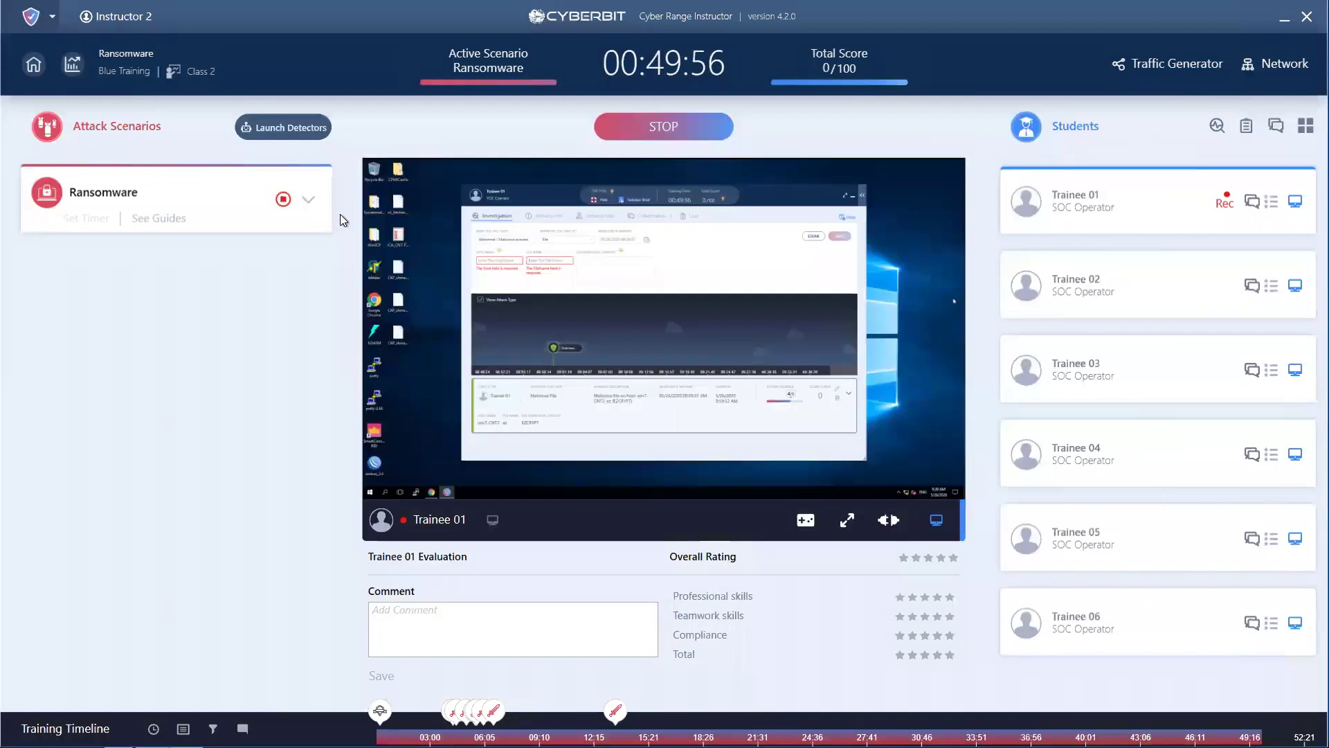
- Expand the Ransomware scenario's goals and show the indications for detecting file encryption on the first machine, WS-Win7-CNT2
{"action": "left_click", "coordinate": [312, 205]}
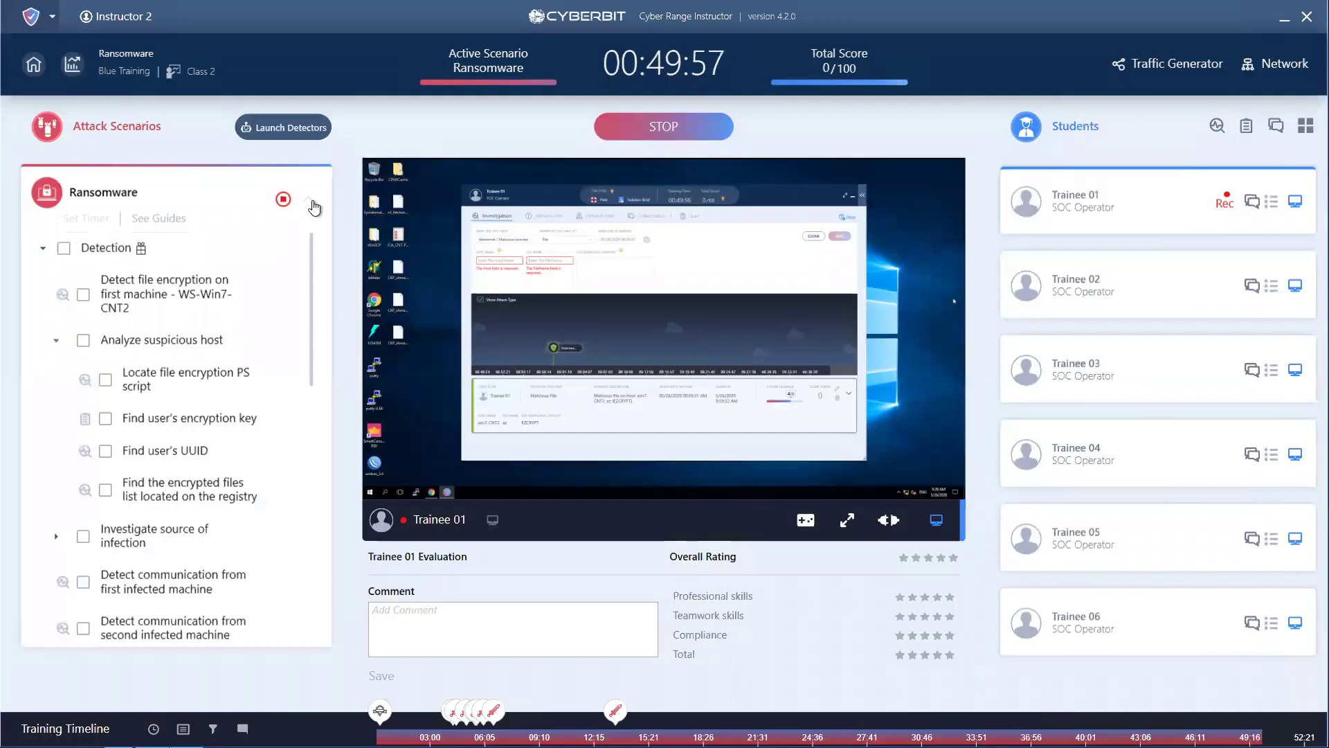
{"action": "left_click", "coordinate": [64, 298]}
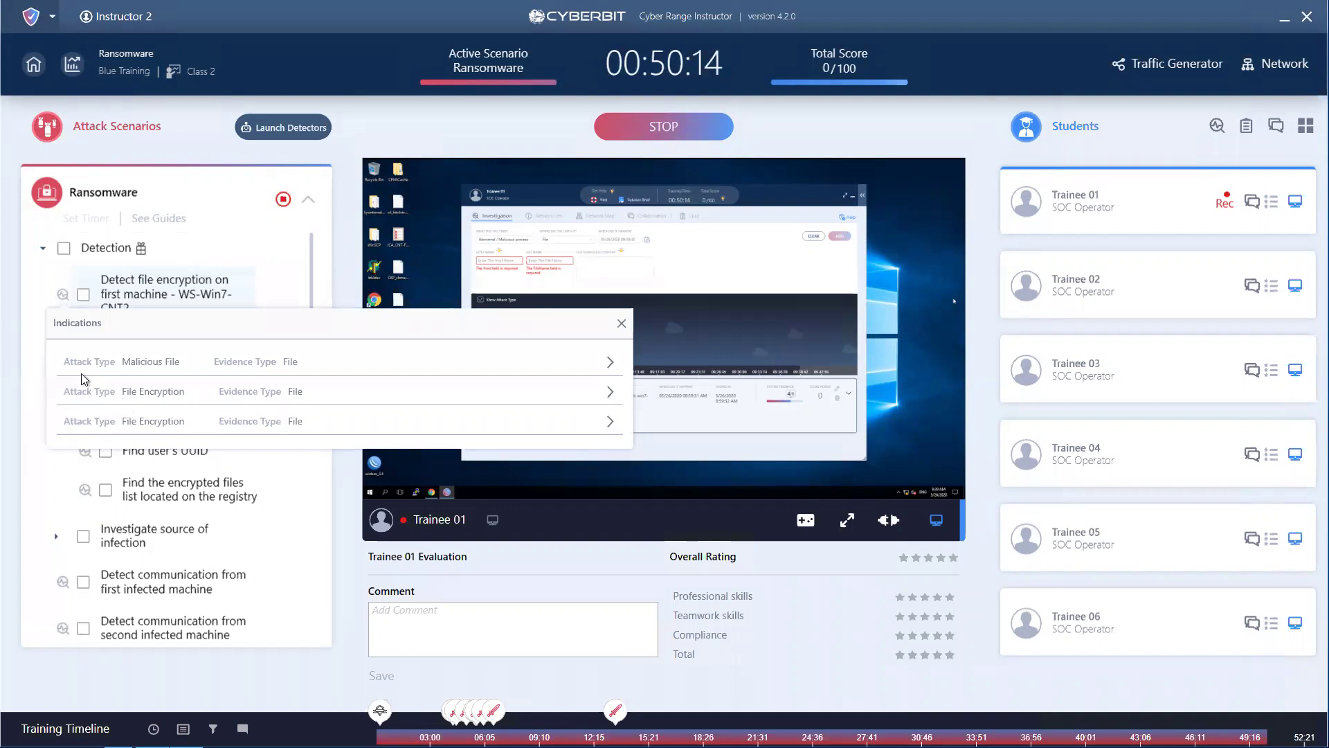
- Expand the details of the Malicious File and both File Encryption indications, and close the Indications window
{"action": "left_click", "coordinate": [610, 366]}
{"action": "left_click", "coordinate": [610, 449]}
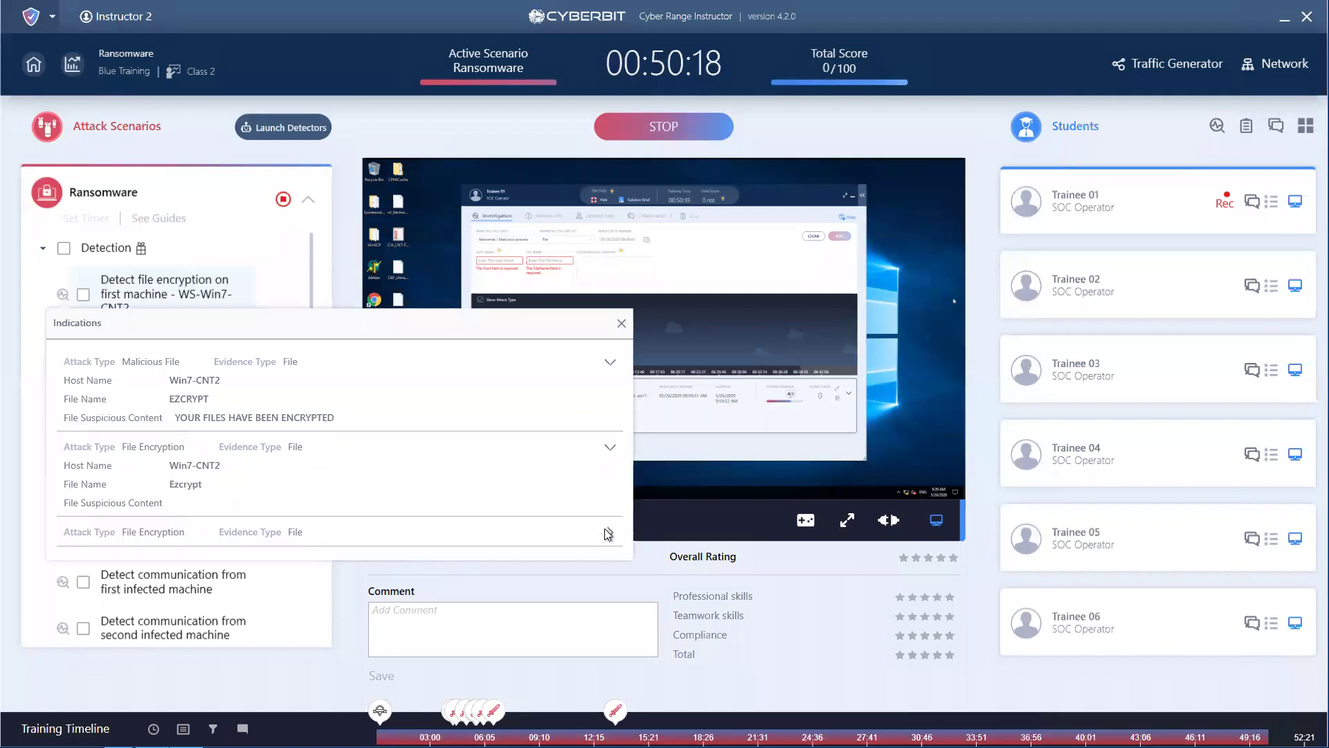
{"action": "left_click", "coordinate": [609, 533]}
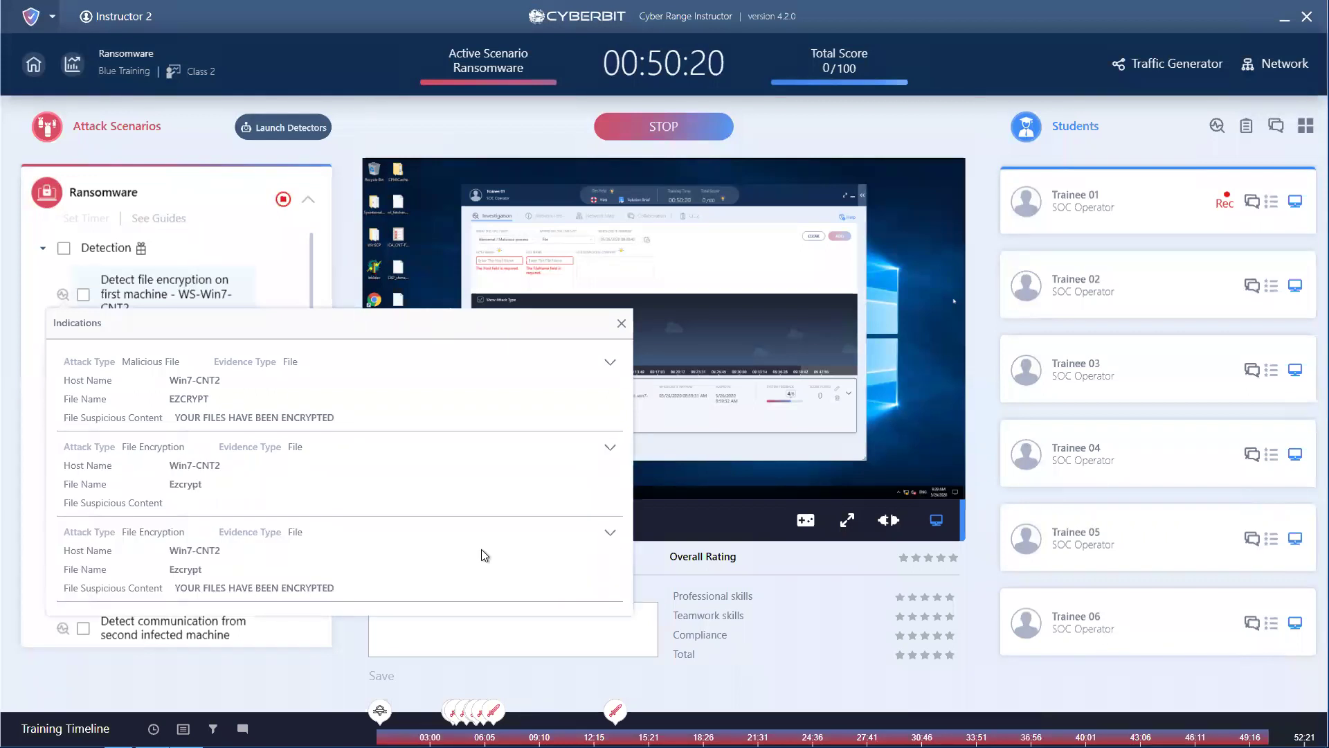
{"action": "left_click", "coordinate": [622, 326]}
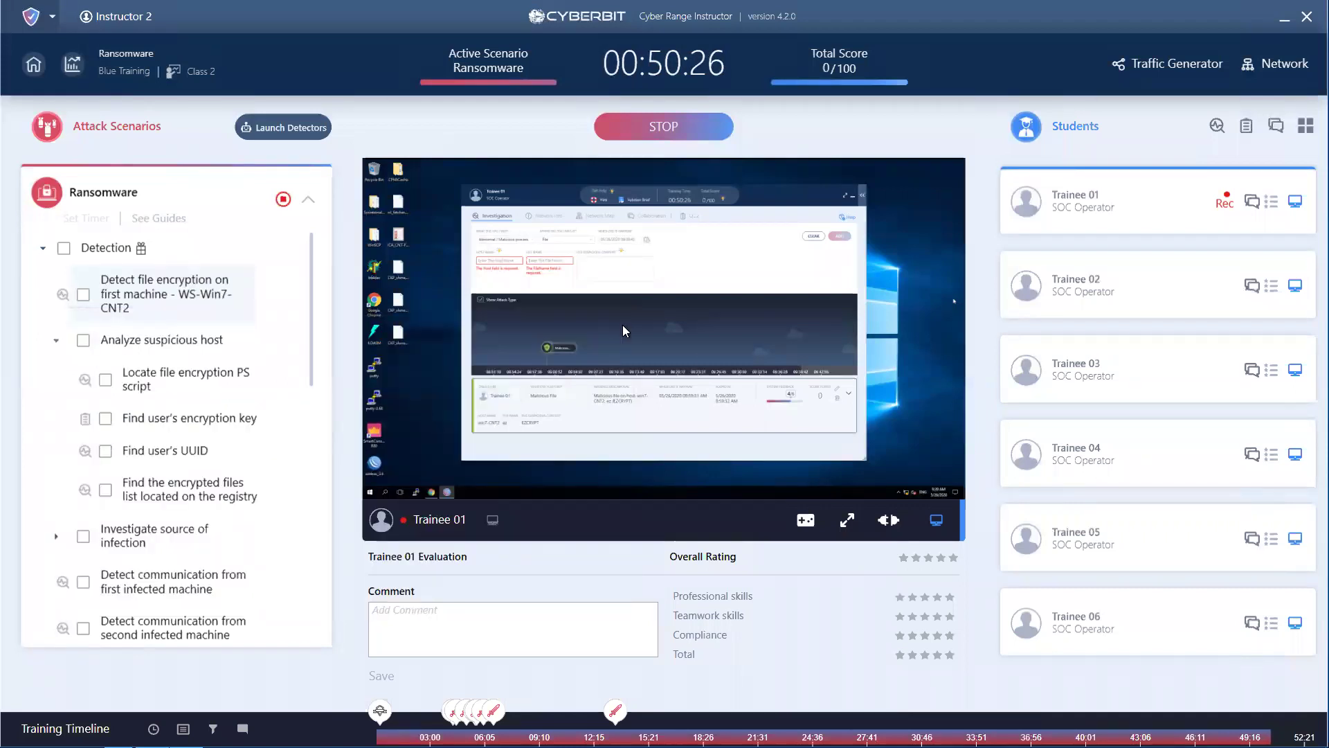
- Enable the quiz for the students and confirm it
{"action": "left_click", "coordinate": [1247, 129]}
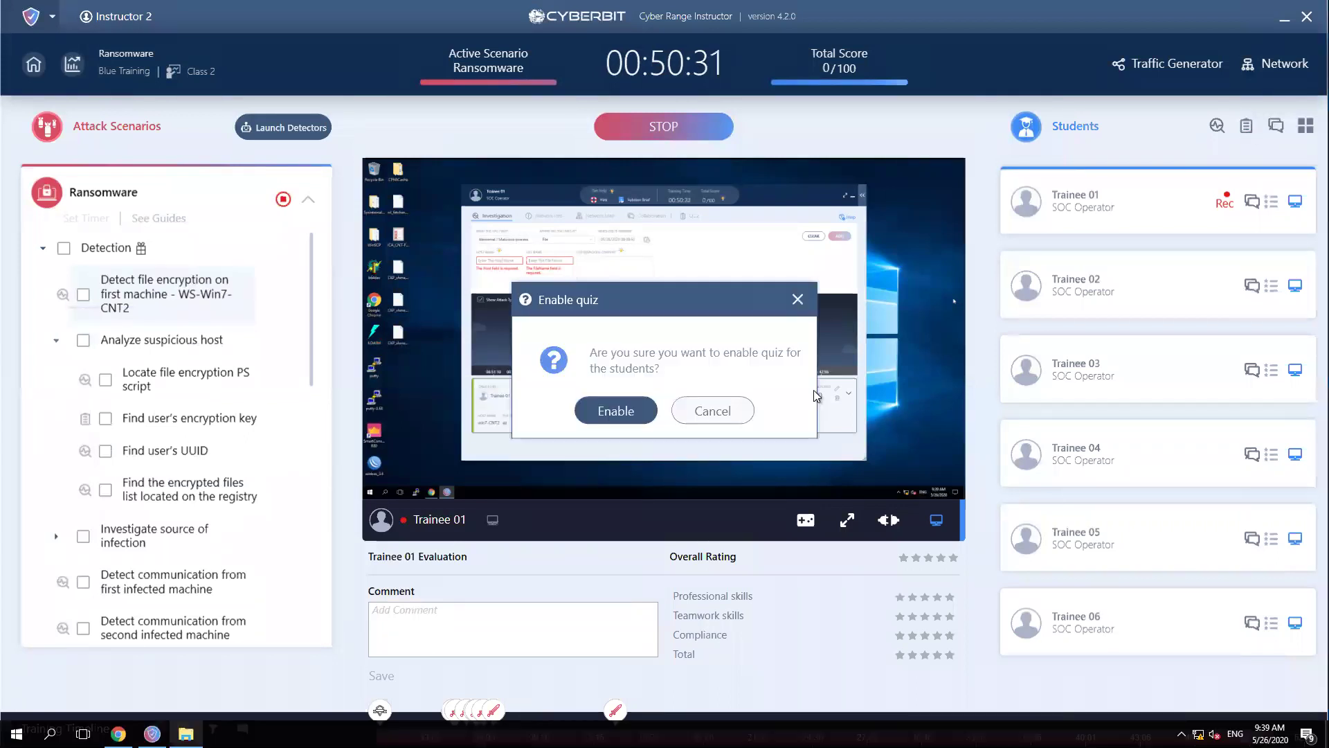
{"action": "left_click", "coordinate": [616, 411]}
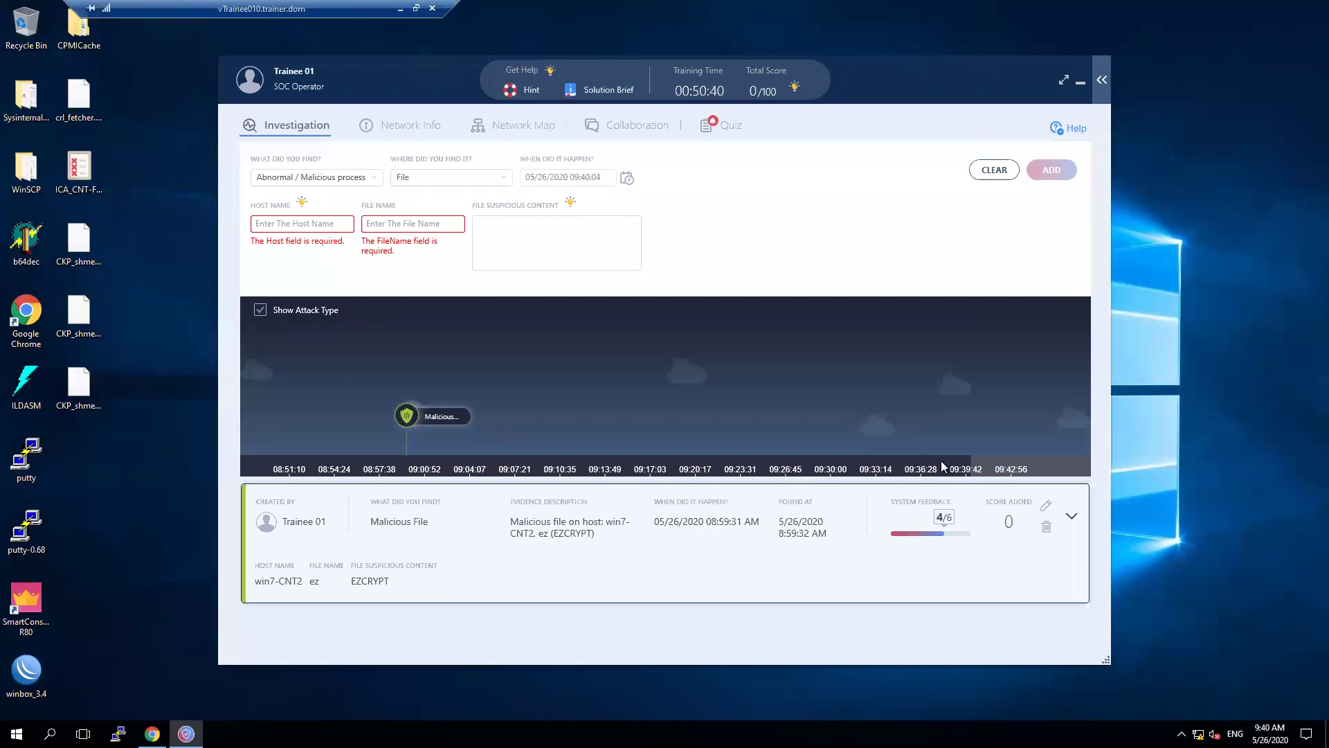
- Look through the Investigation Quiz questions on Trainee 01's station, and compare them with the Investigation page
{"action": "left_click", "coordinate": [730, 128]}
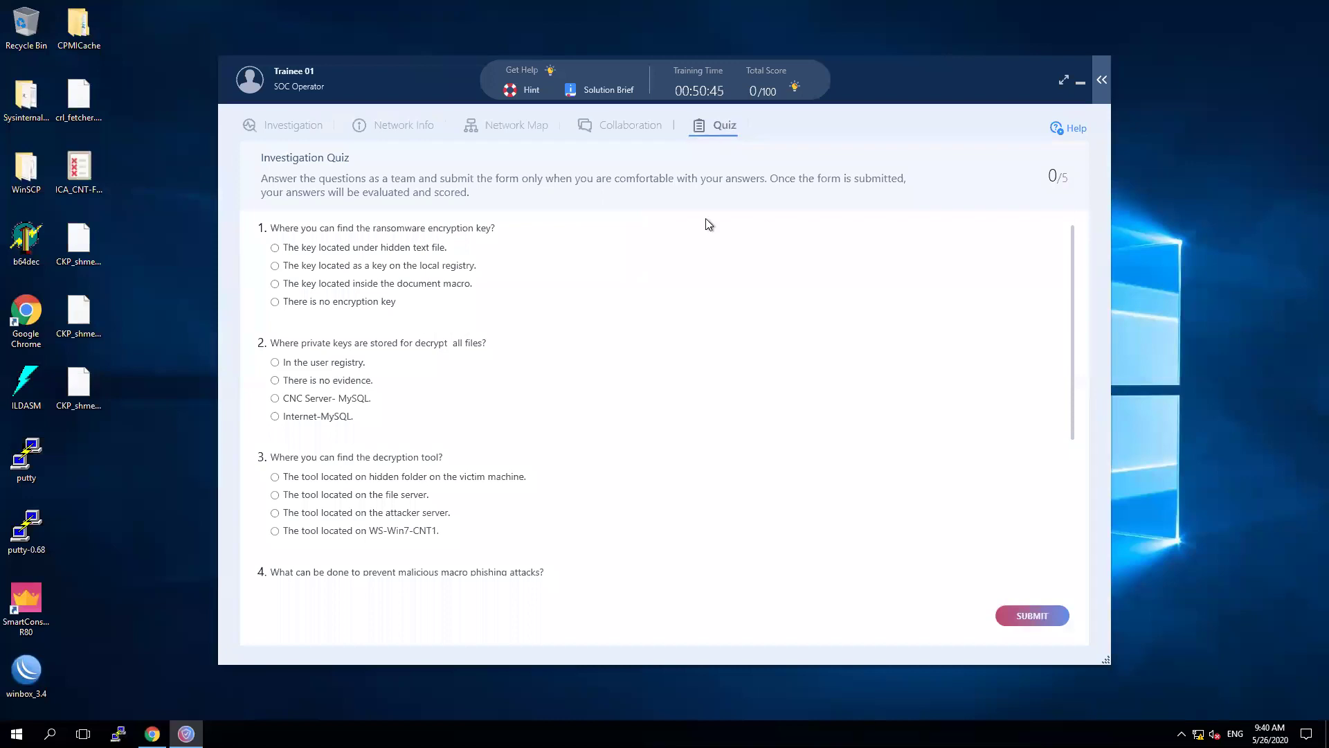
{"action": "scroll", "coordinate": [689, 277], "scroll_direction": "down", "scroll_amount": 3}
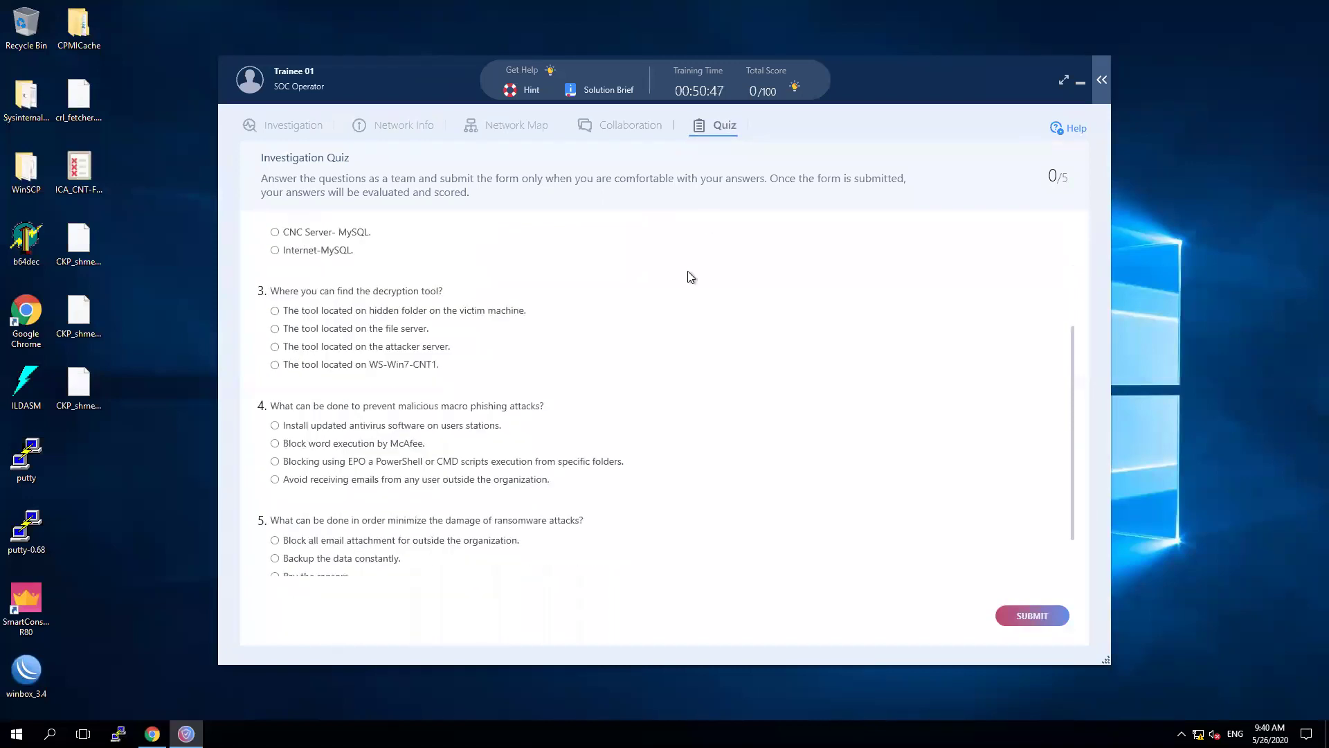
{"action": "scroll", "coordinate": [689, 276], "scroll_direction": "up", "scroll_amount": 3}
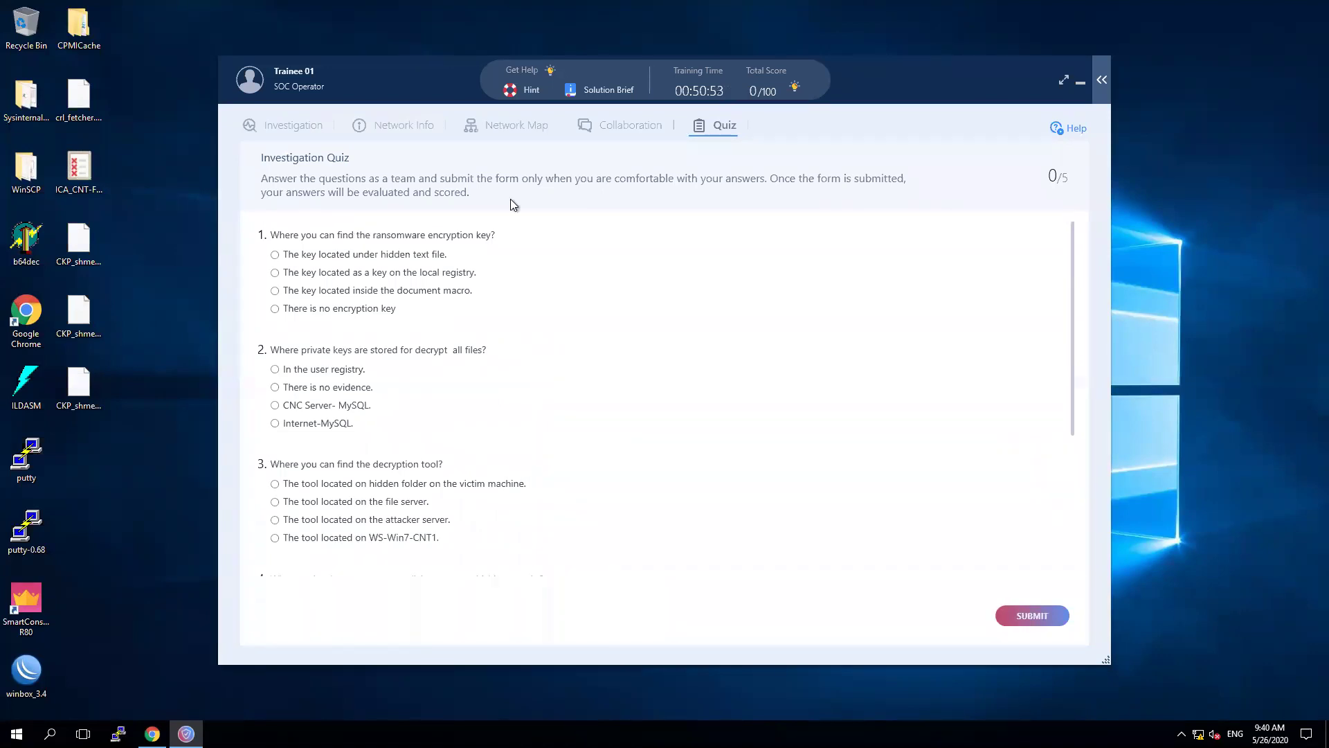
{"action": "left_click", "coordinate": [310, 129]}
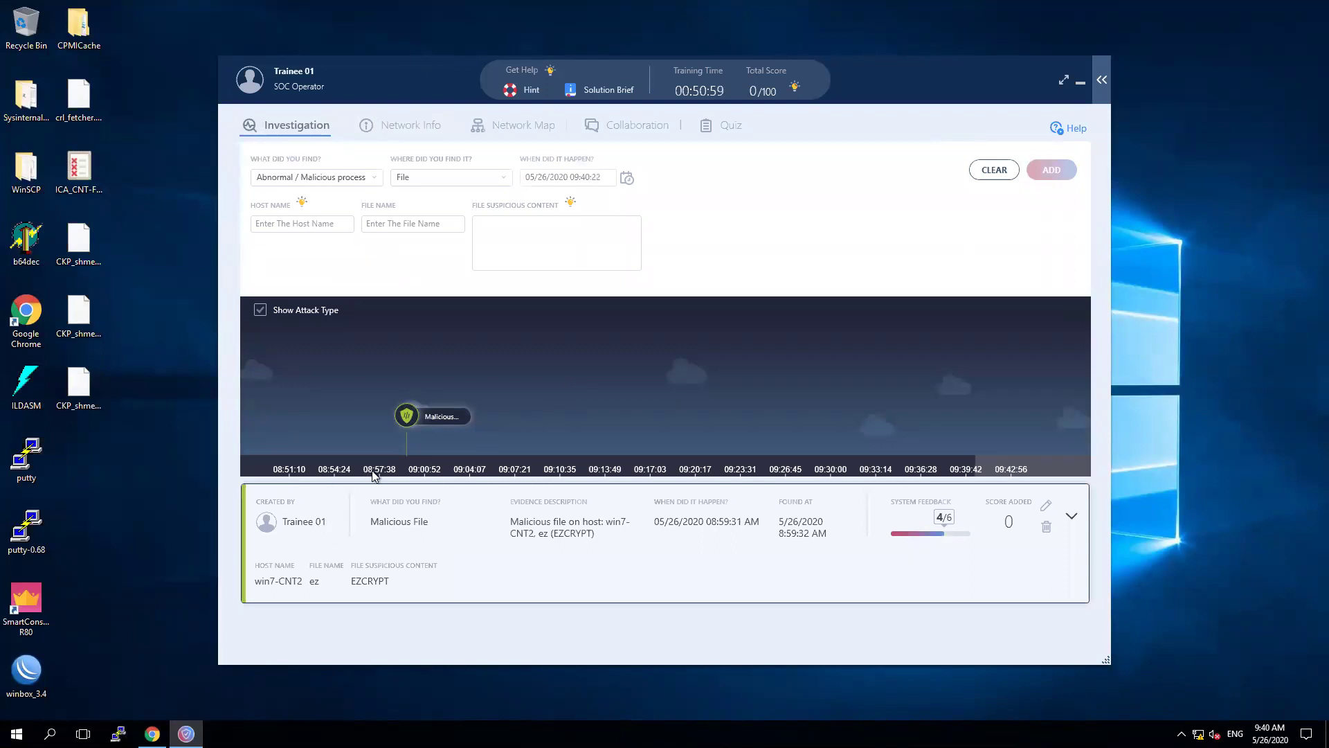
{"action": "left_click", "coordinate": [724, 128]}
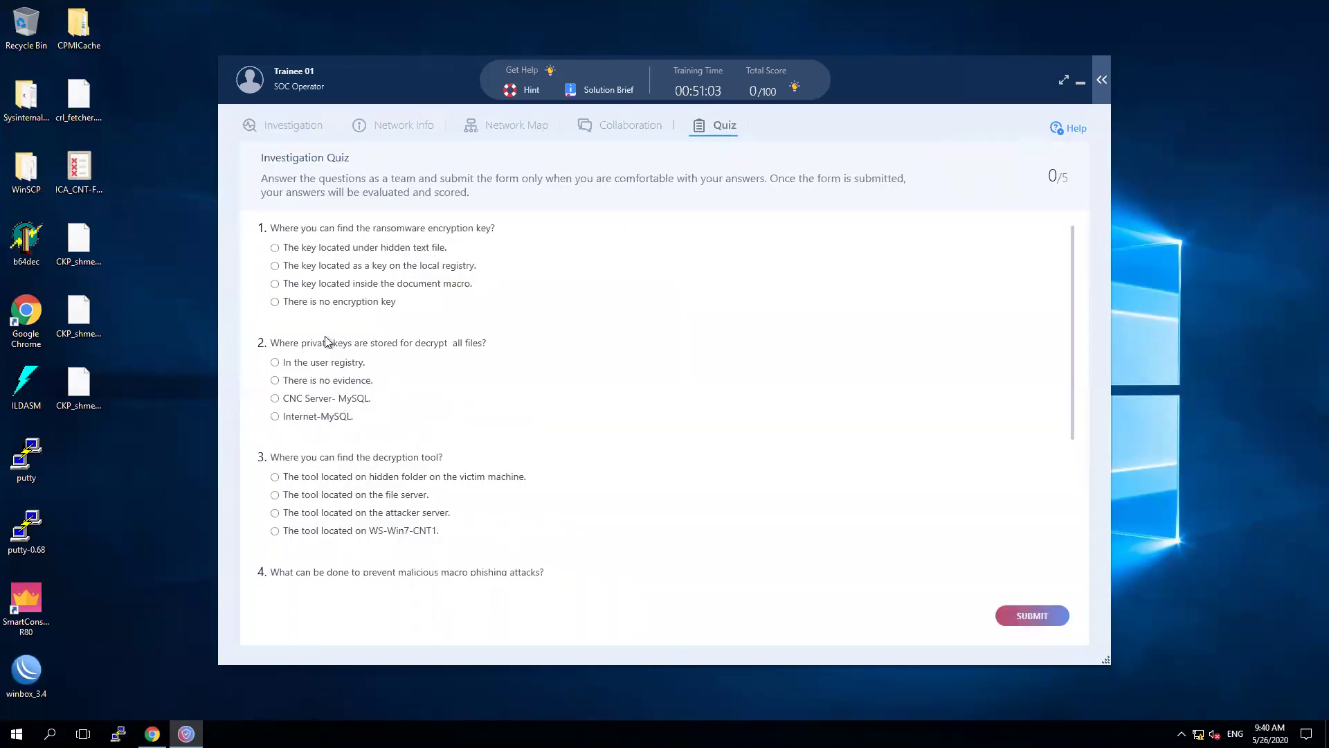
- Answer all five Investigation Quiz questions with their first option, submit the quiz and confirm the submission
{"action": "left_click", "coordinate": [275, 247]}
{"action": "left_click", "coordinate": [274, 362]}
{"action": "left_click", "coordinate": [274, 476]}
{"action": "scroll", "coordinate": [276, 485], "scroll_direction": "down", "scroll_amount": 1}
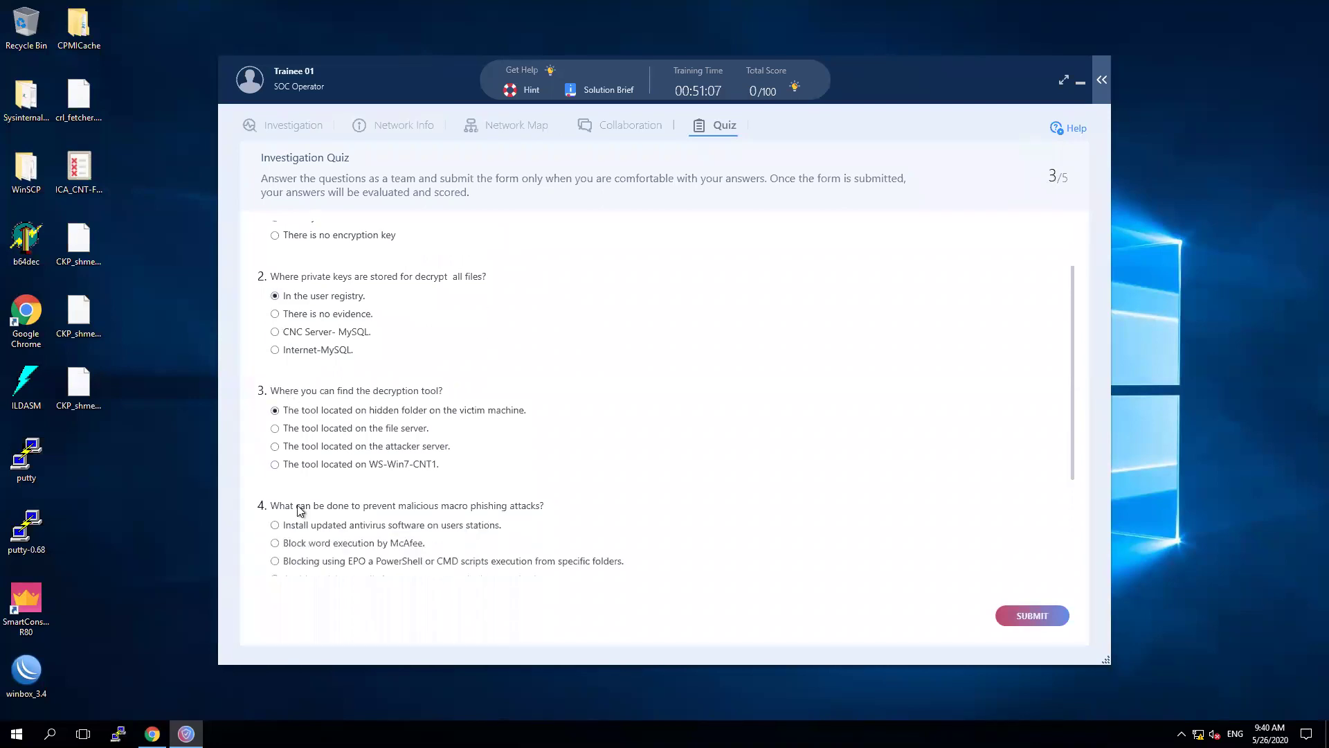
{"action": "left_click", "coordinate": [275, 525]}
{"action": "scroll", "coordinate": [277, 485], "scroll_direction": "down", "scroll_amount": 2}
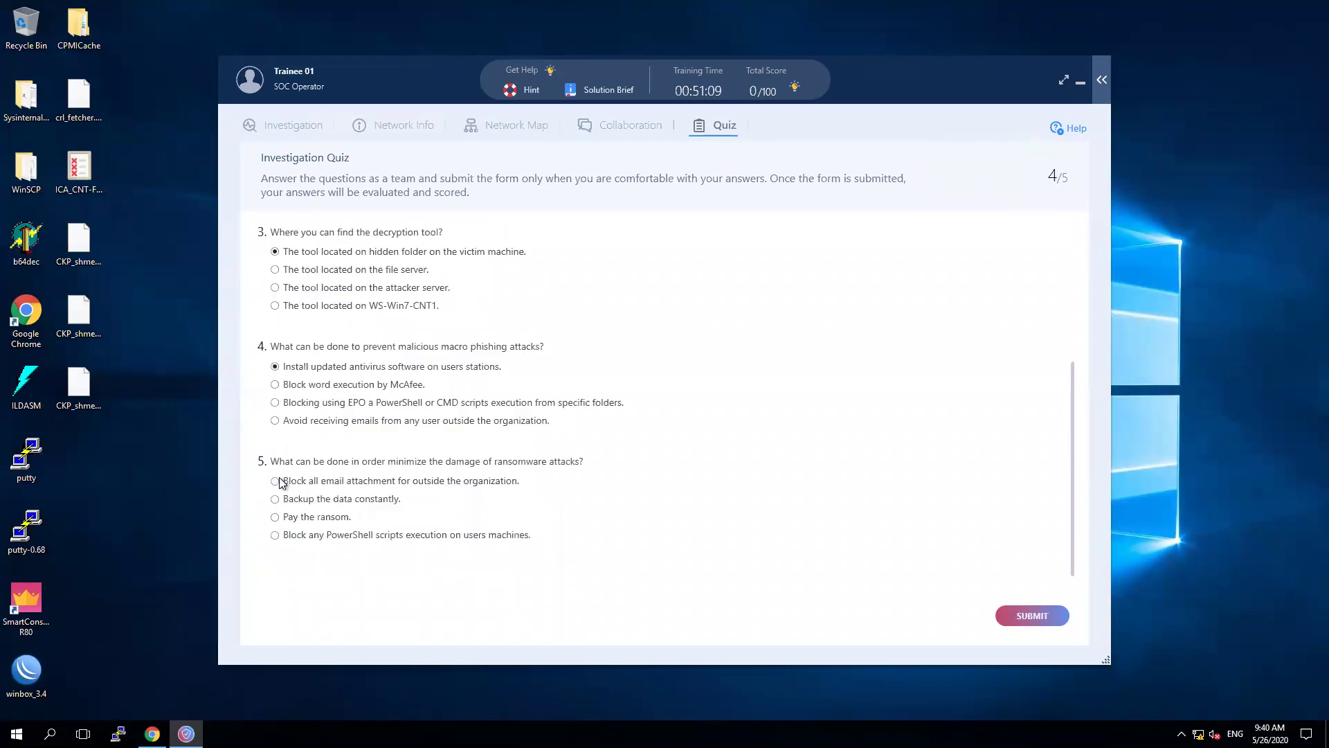
{"action": "left_click", "coordinate": [275, 480]}
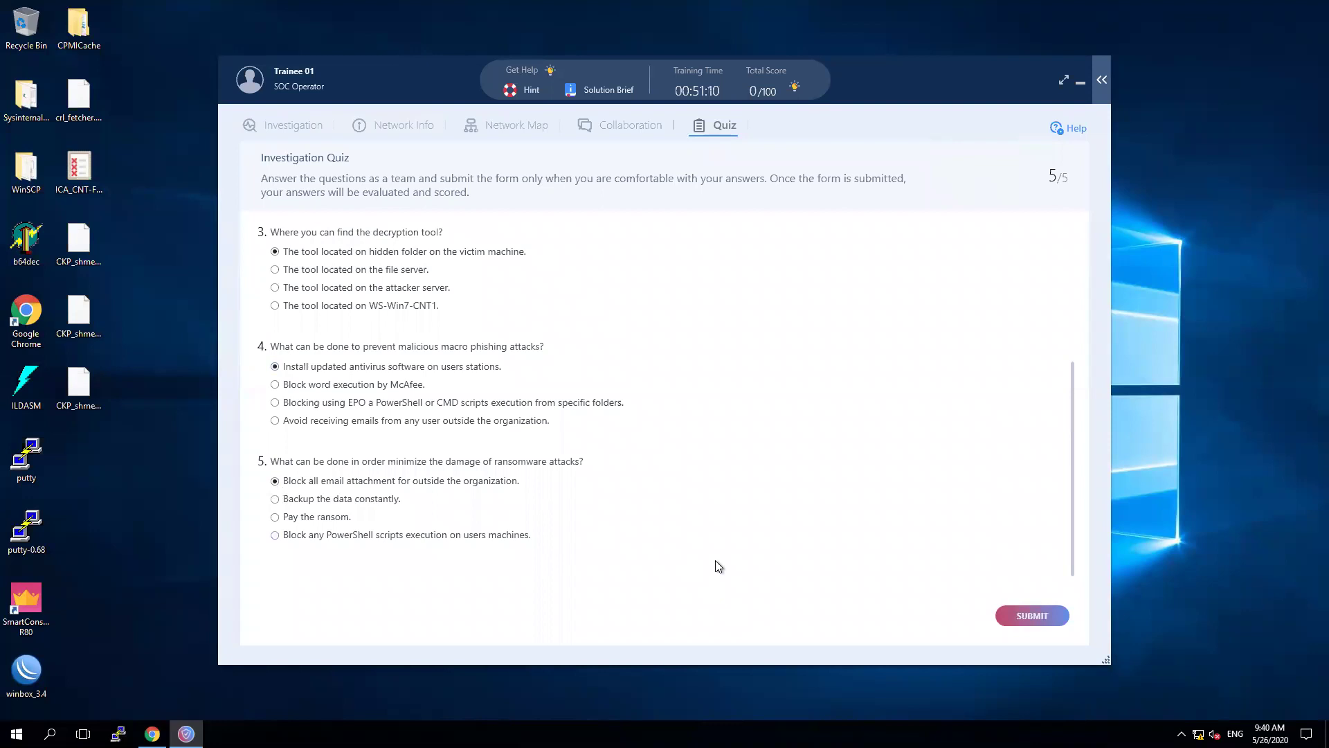
{"action": "left_click", "coordinate": [1060, 616]}
{"action": "left_click", "coordinate": [616, 419]}
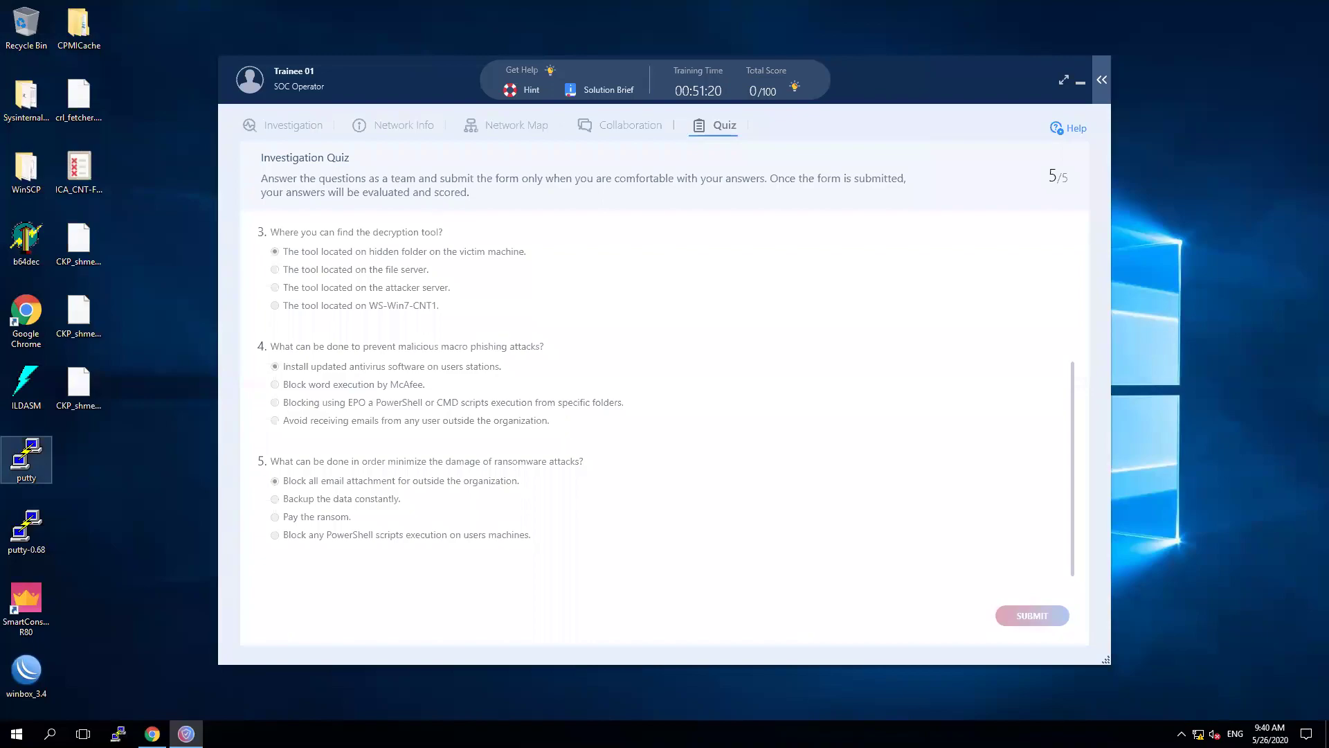
- Switch to Cyber Range Instructor, review the evaluated Investigation Questions answers in the Quiz window and close it
{"action": "key", "text": "Escape"}
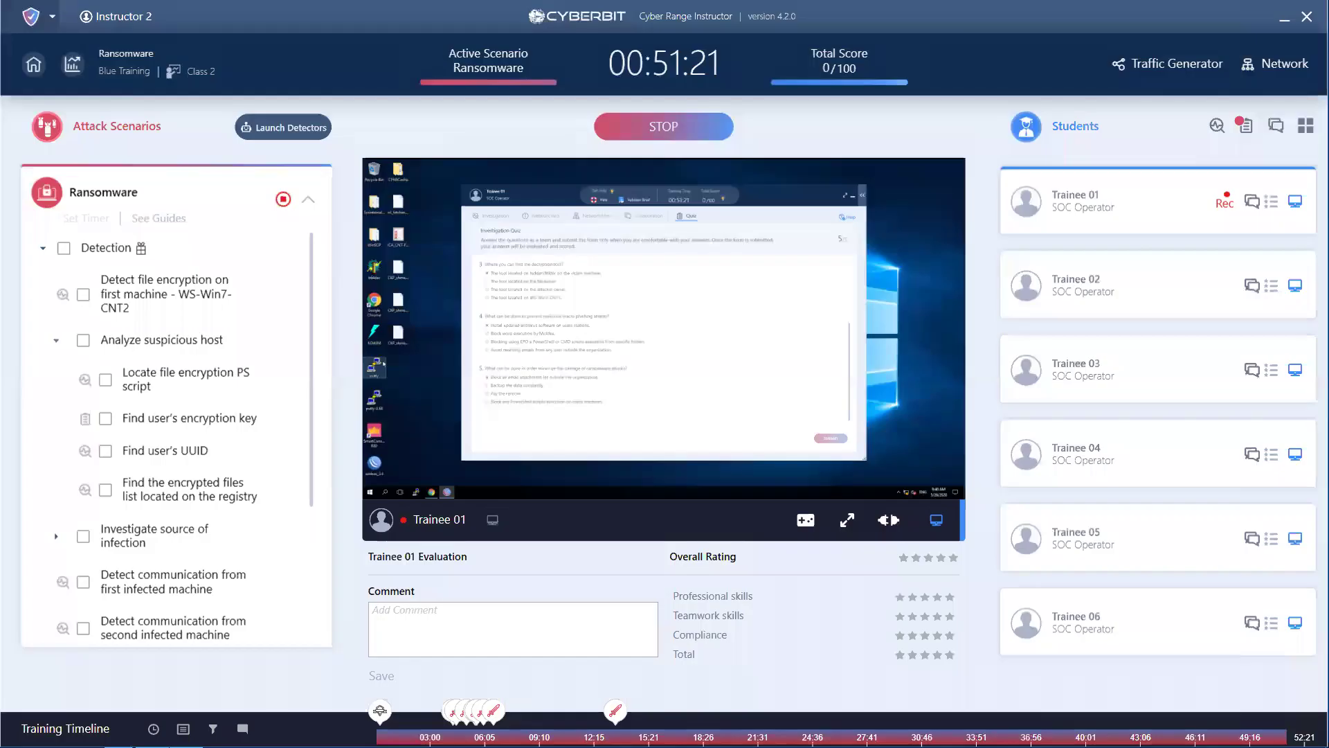
{"action": "left_click", "coordinate": [1246, 128]}
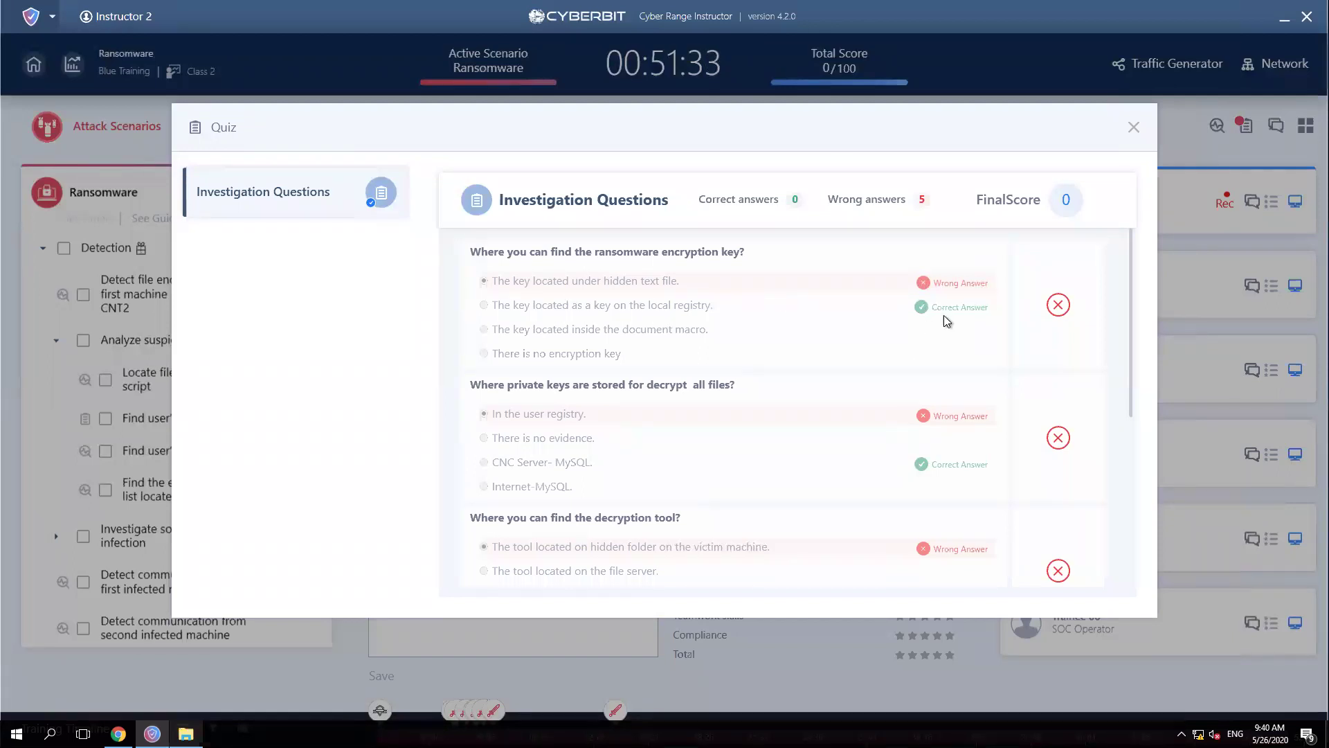
{"action": "scroll", "coordinate": [944, 317], "scroll_direction": "down", "scroll_amount": 5}
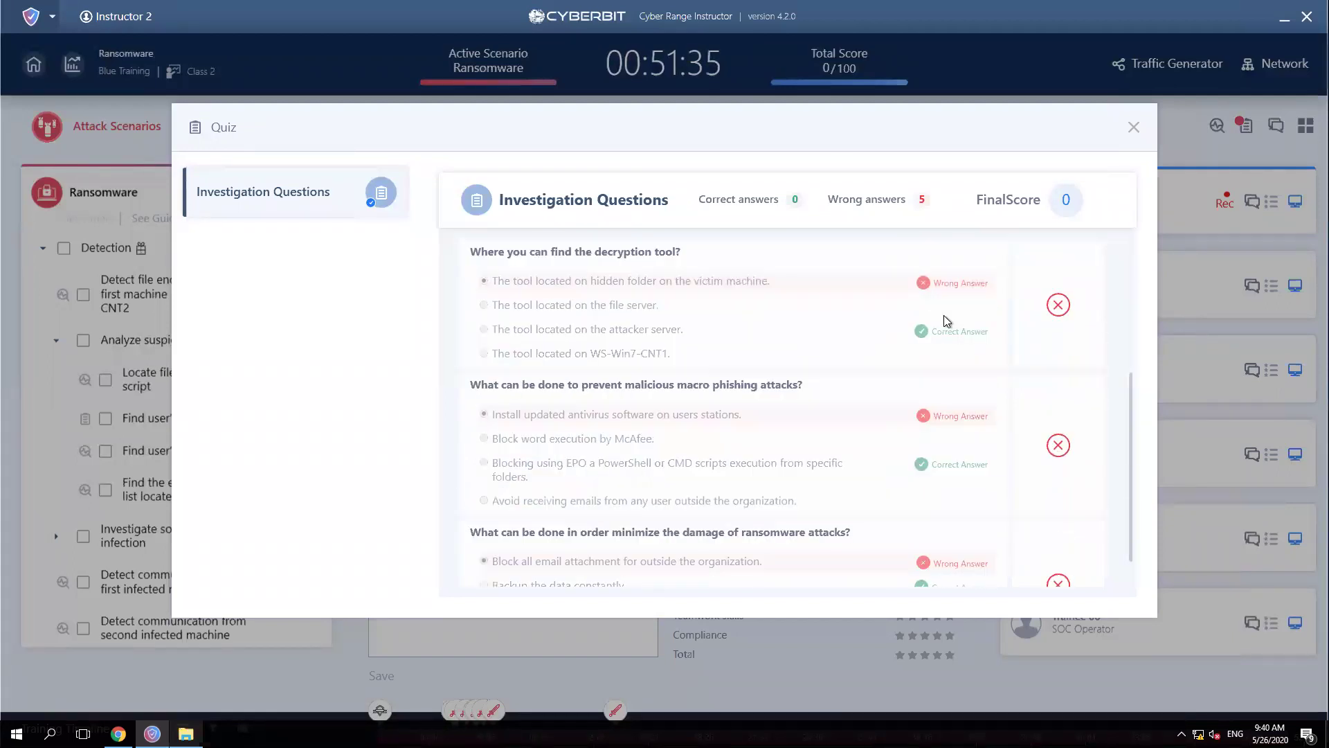
{"action": "scroll", "coordinate": [944, 316], "scroll_direction": "up", "scroll_amount": 5}
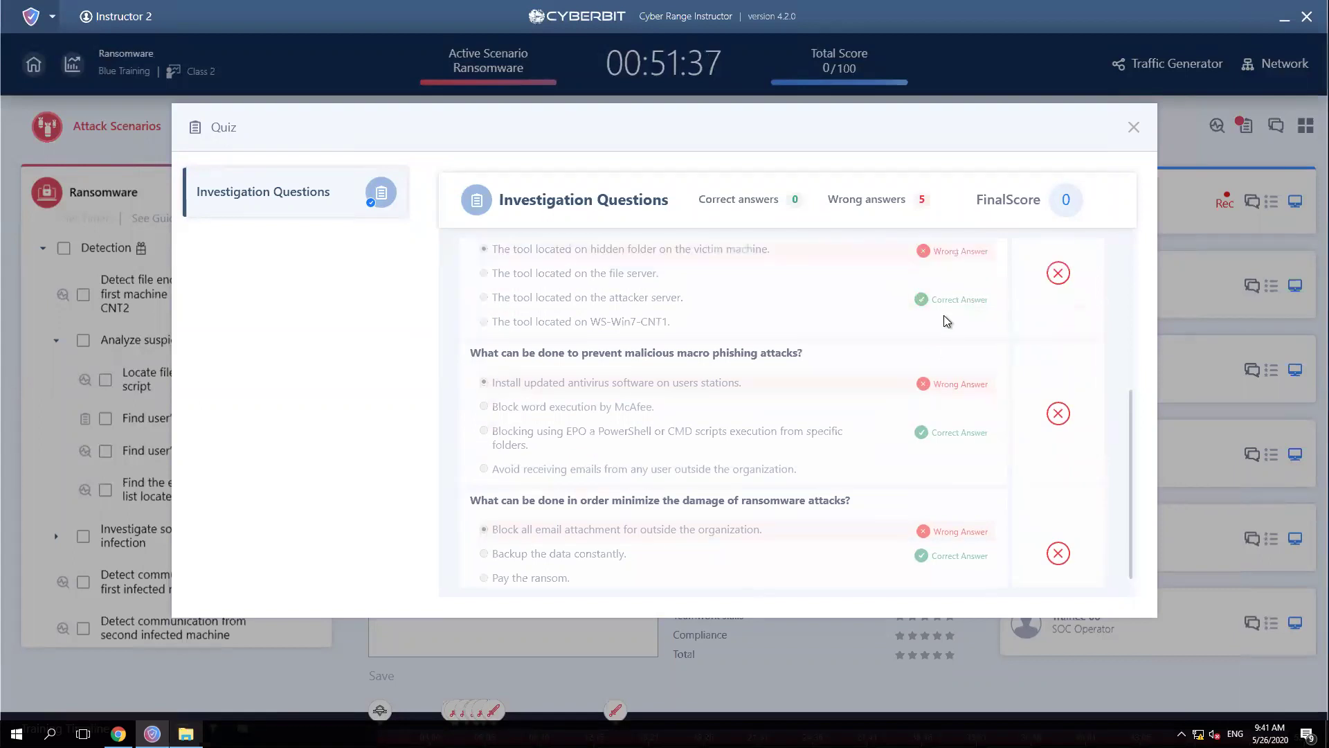
{"action": "left_click", "coordinate": [1133, 127]}
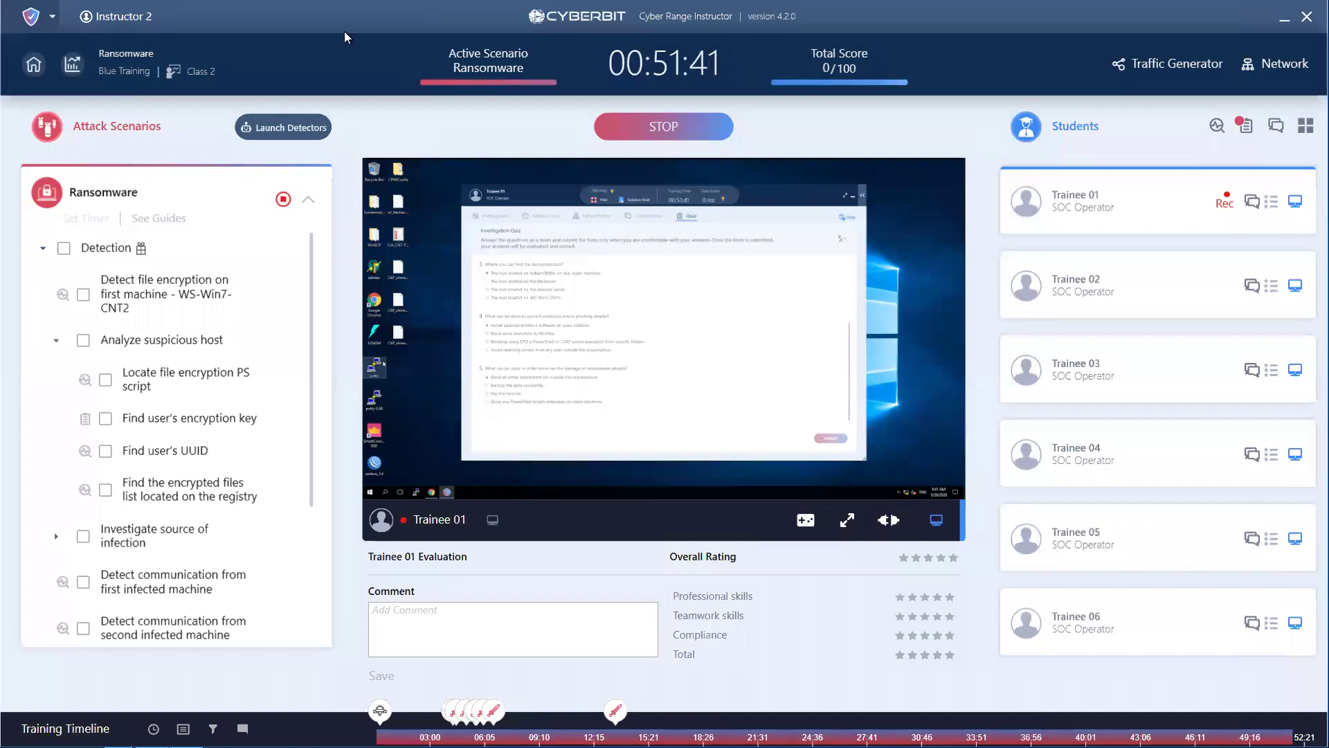
- Return to the trainee's station, collapse the training window and bring up the QRadar offenses page in Chrome
{"action": "left_click", "coordinate": [293, 132]}
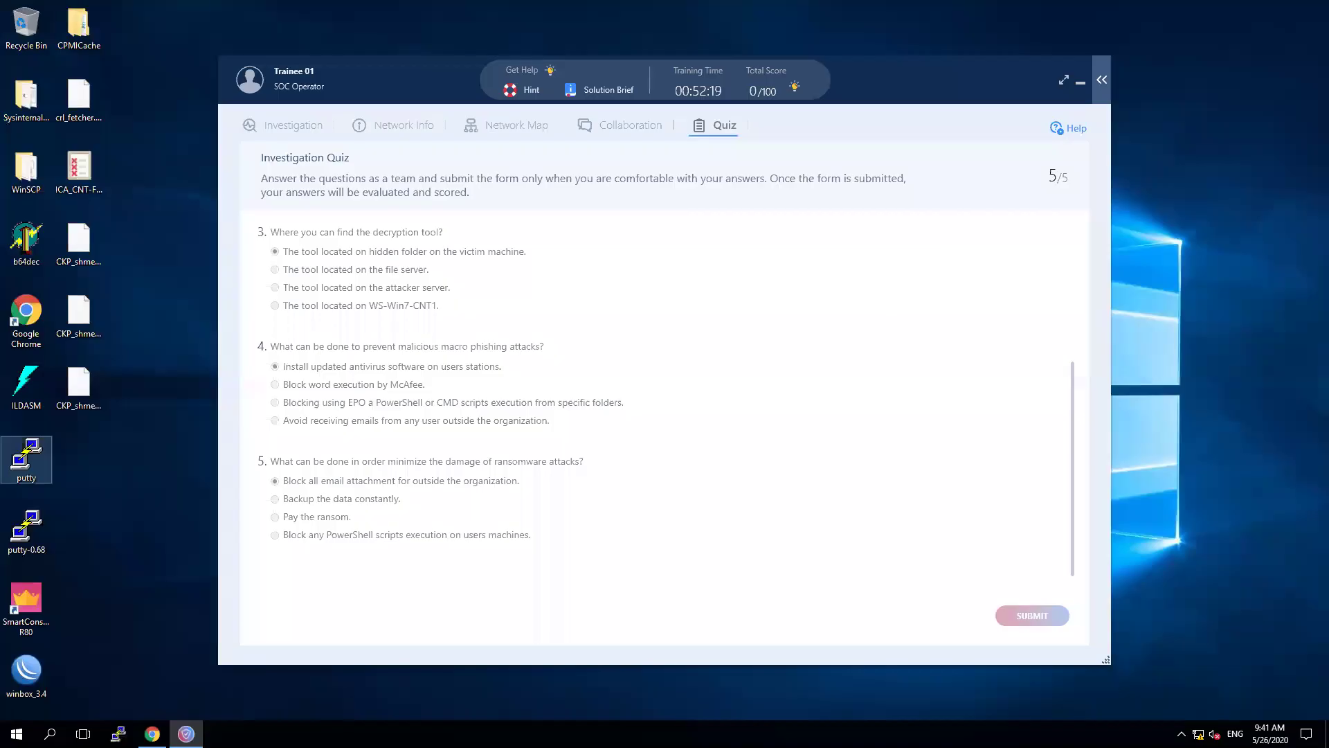
{"action": "left_click", "coordinate": [1102, 80]}
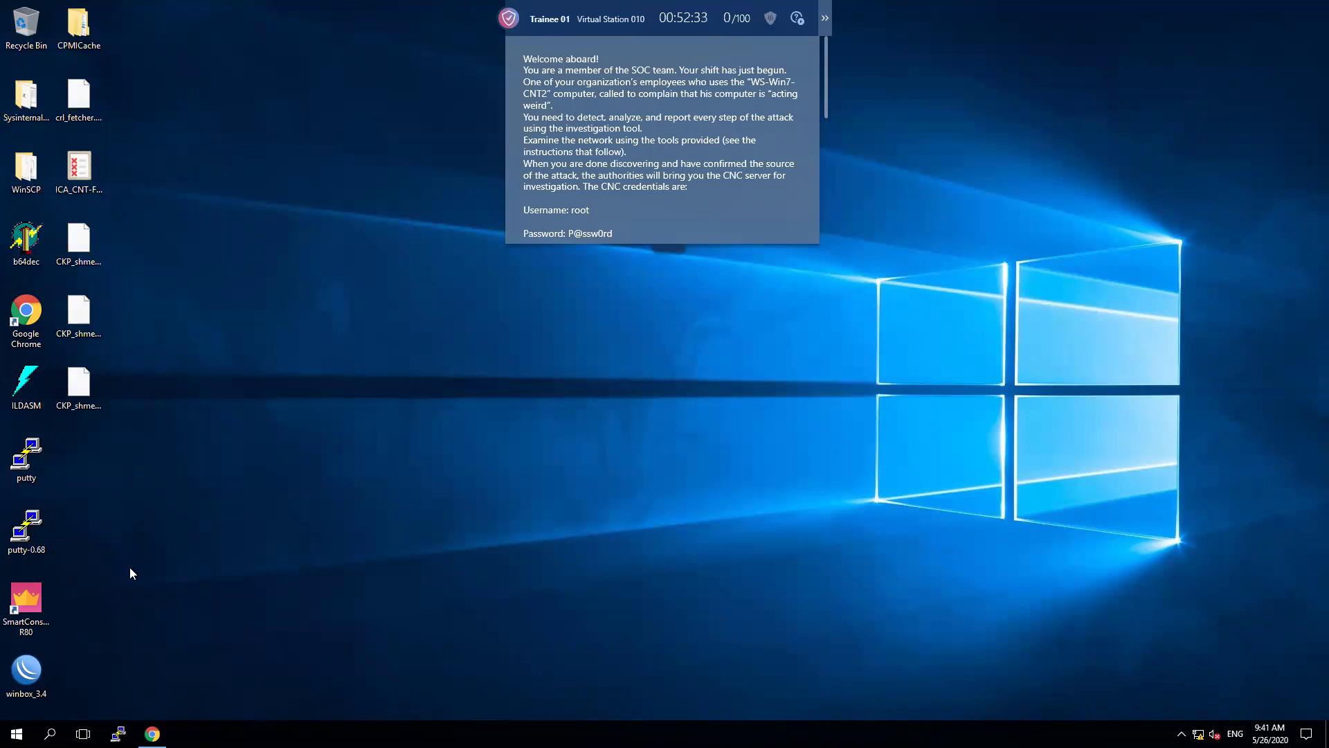
{"action": "left_click", "coordinate": [152, 732]}
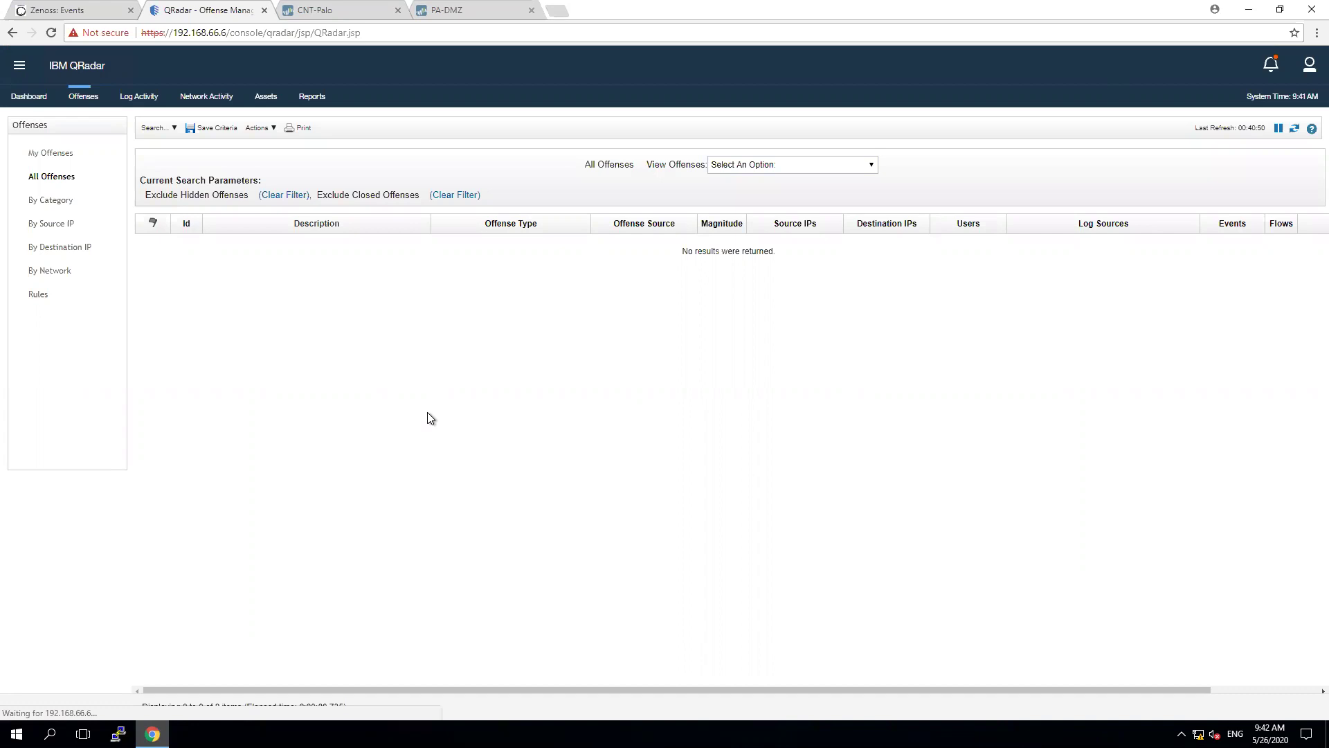
- View the CNT-Palo firewall page and show the unfiltered traffic logs of the PA-DMZ firewall
{"action": "left_click", "coordinate": [354, 12]}
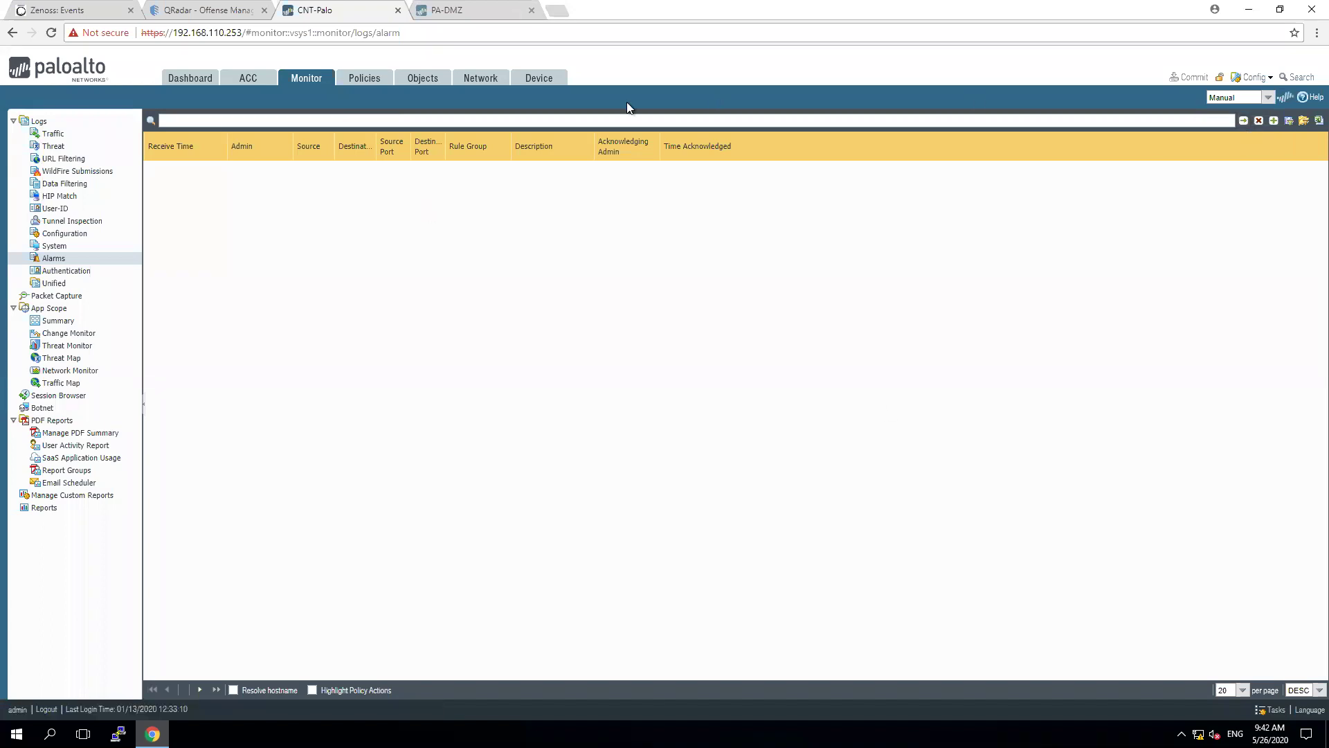
{"action": "left_click", "coordinate": [467, 3]}
{"action": "left_click", "coordinate": [324, 81]}
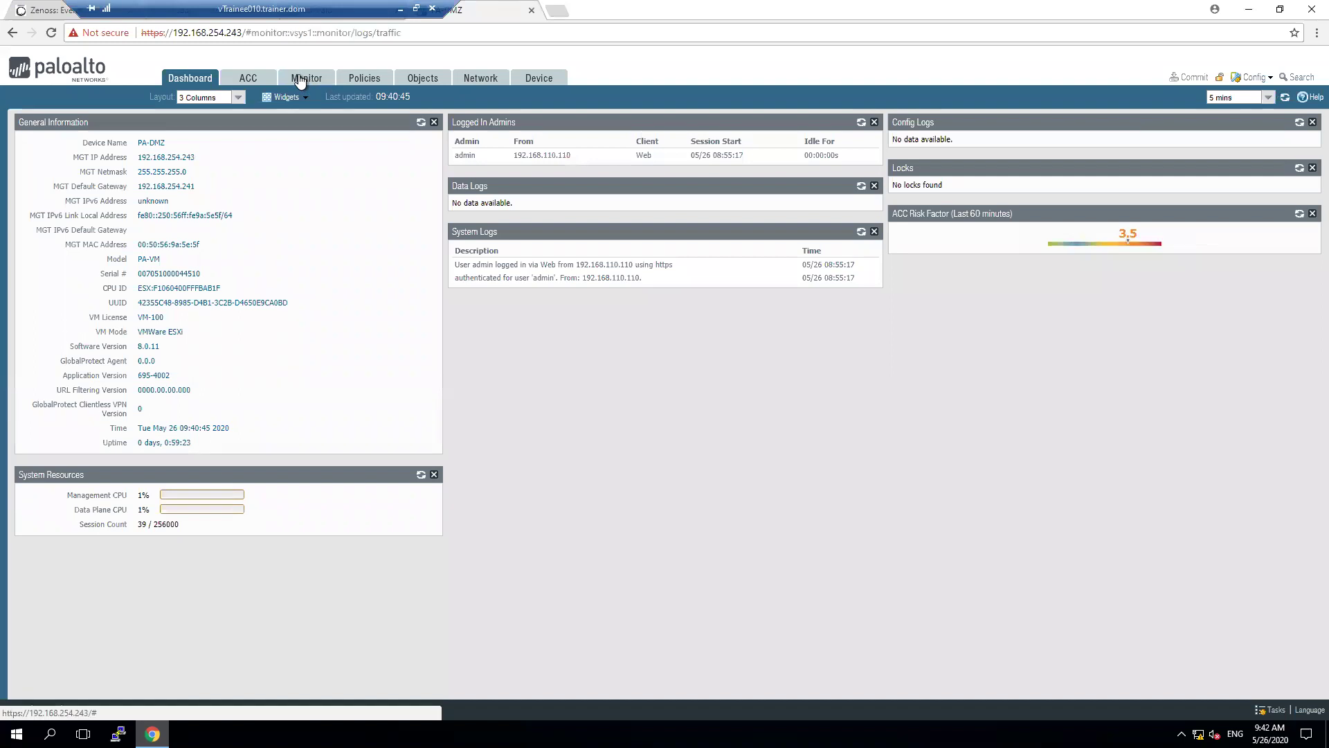
{"action": "left_click", "coordinate": [1259, 121]}
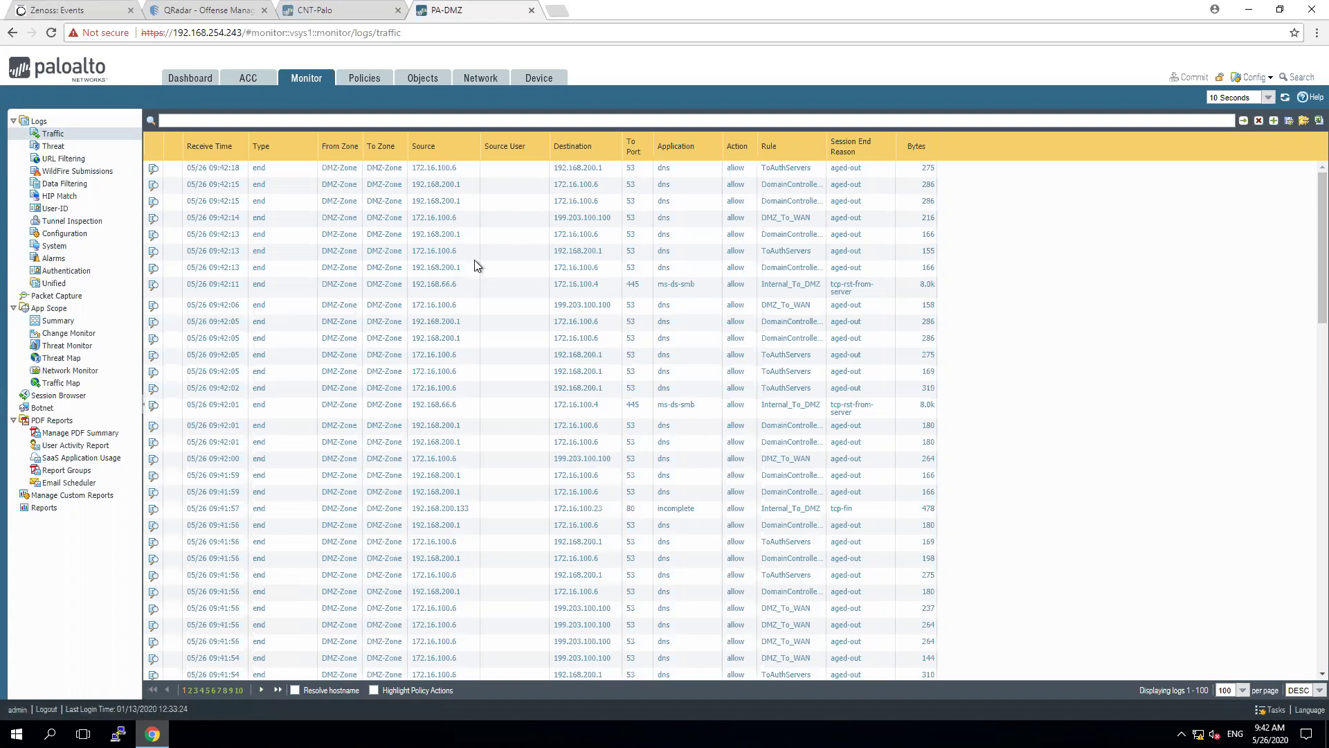
- View the Zenoss event console and dashboard, and minimize the browser
{"action": "left_click", "coordinate": [57, 12]}
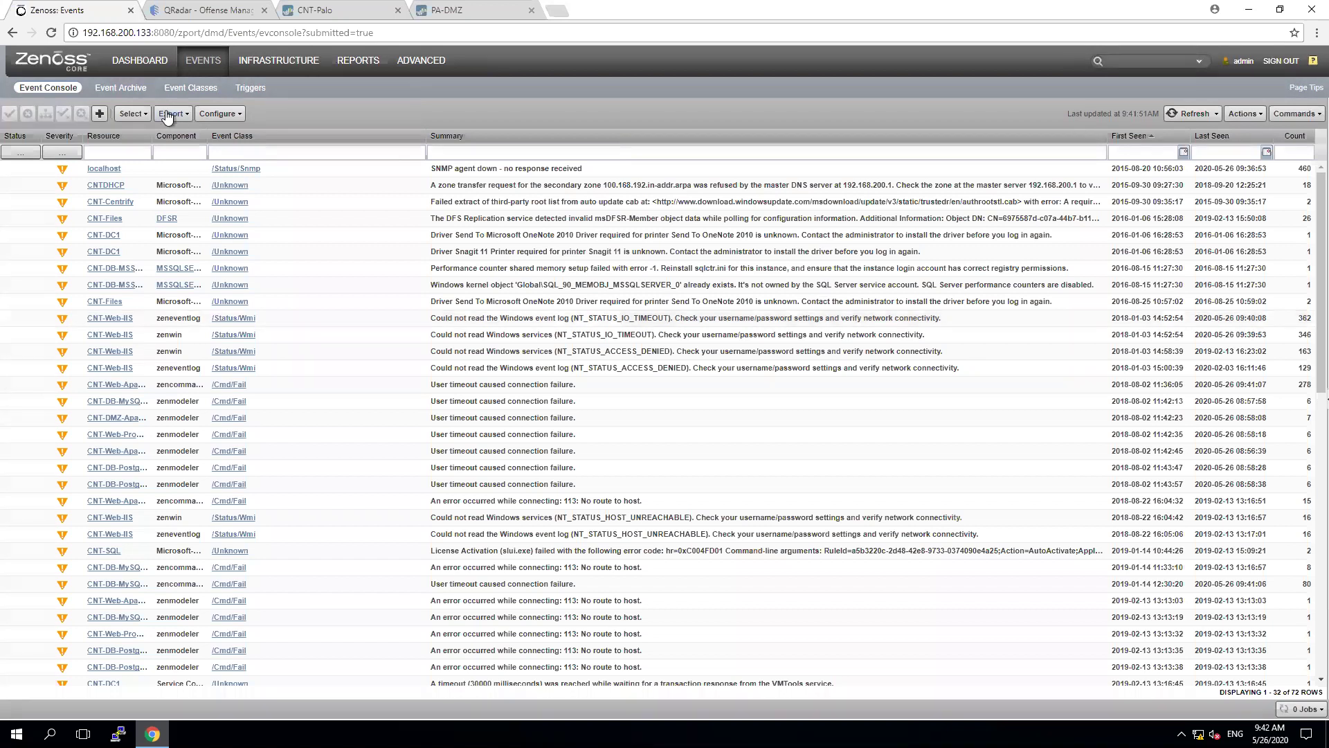
{"action": "left_click", "coordinate": [159, 64]}
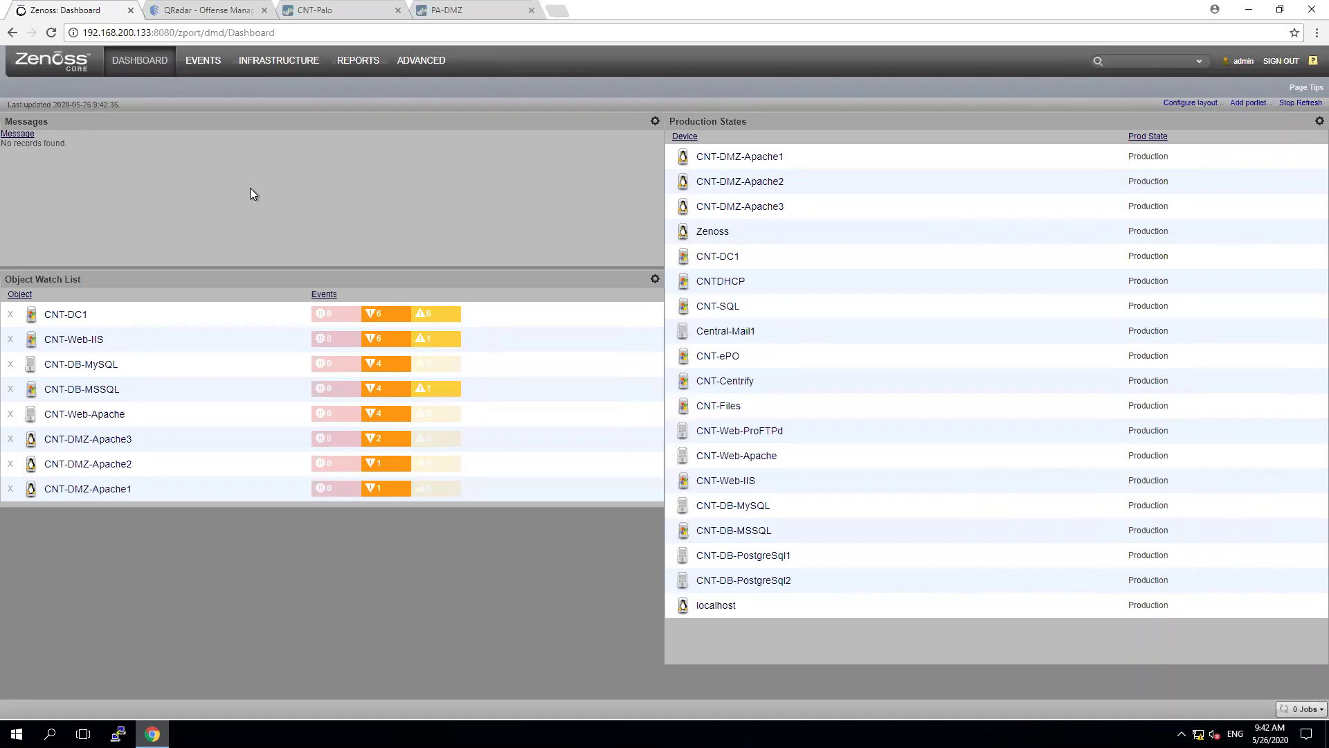
{"action": "left_click", "coordinate": [1249, 7]}
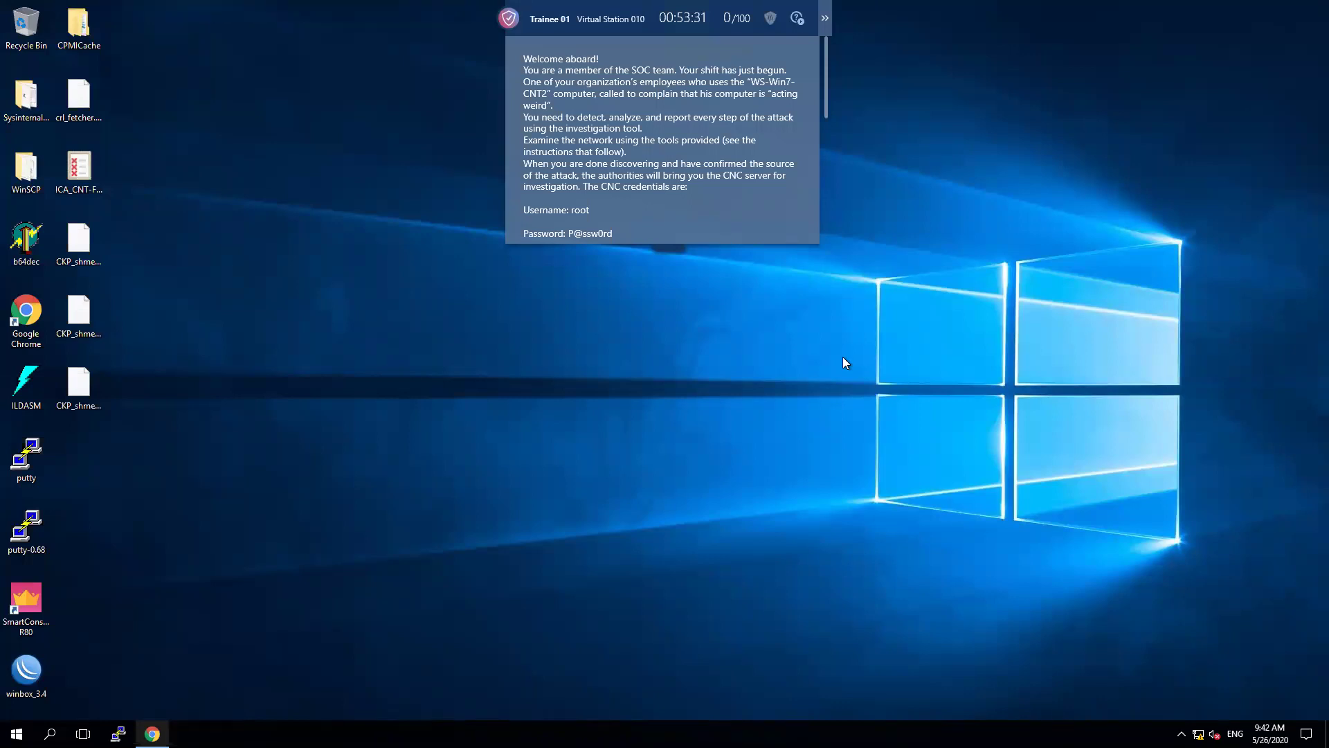
- Expand the training window, return to the Investigation page and reveal the first hint, accepting the effect on the score
{"action": "left_click", "coordinate": [825, 13]}
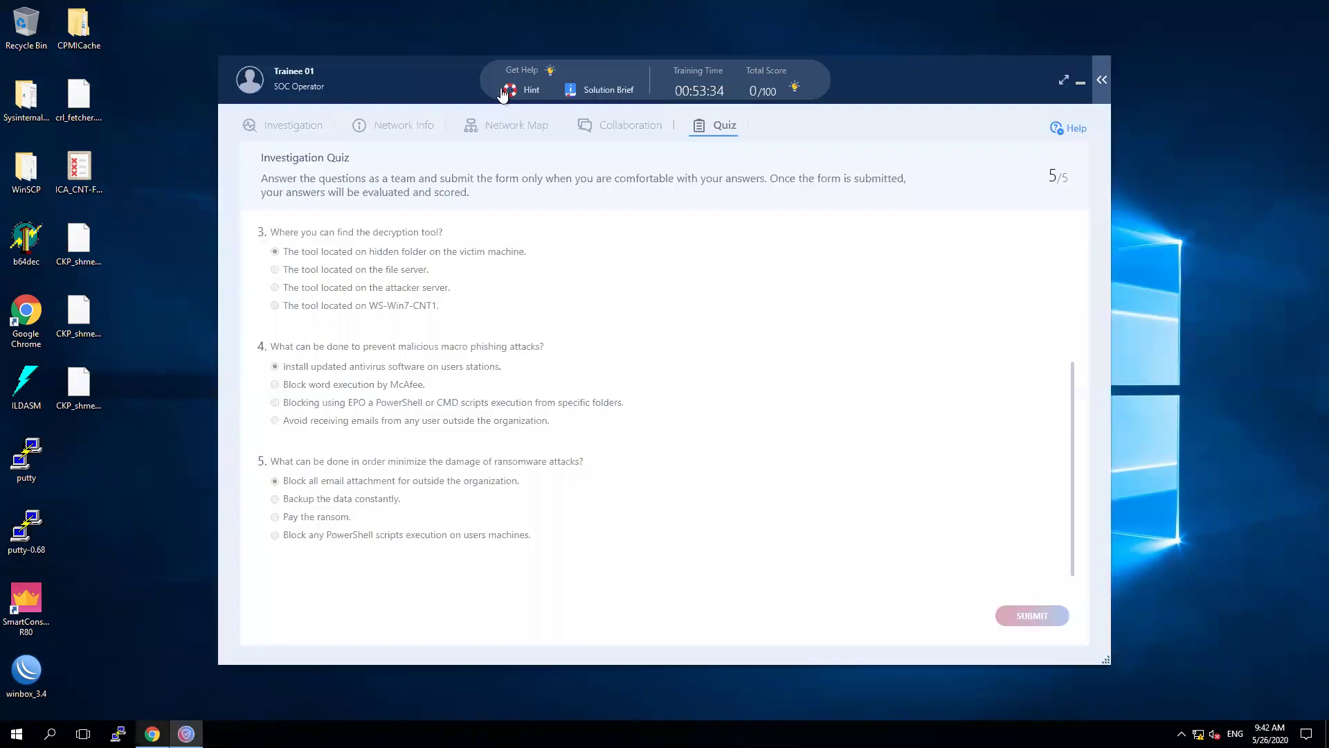
{"action": "left_click", "coordinate": [301, 126]}
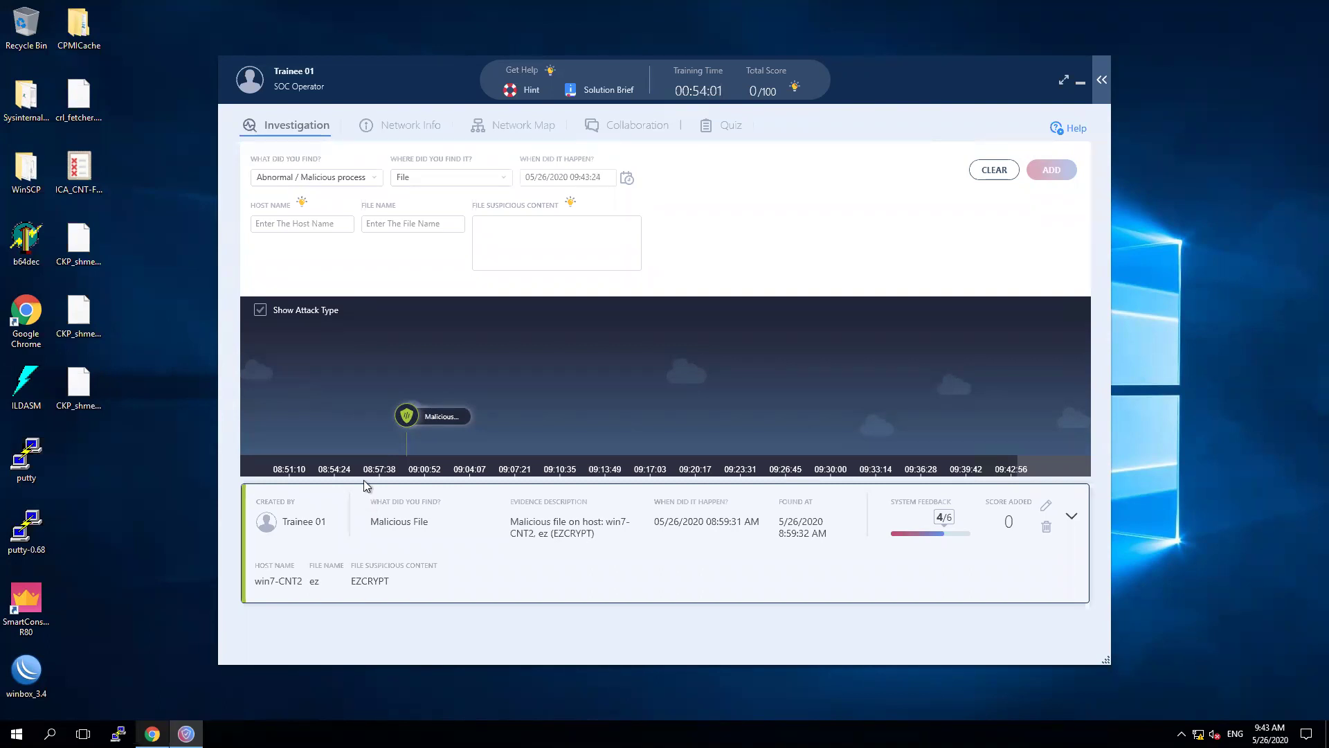
{"action": "left_click", "coordinate": [537, 89]}
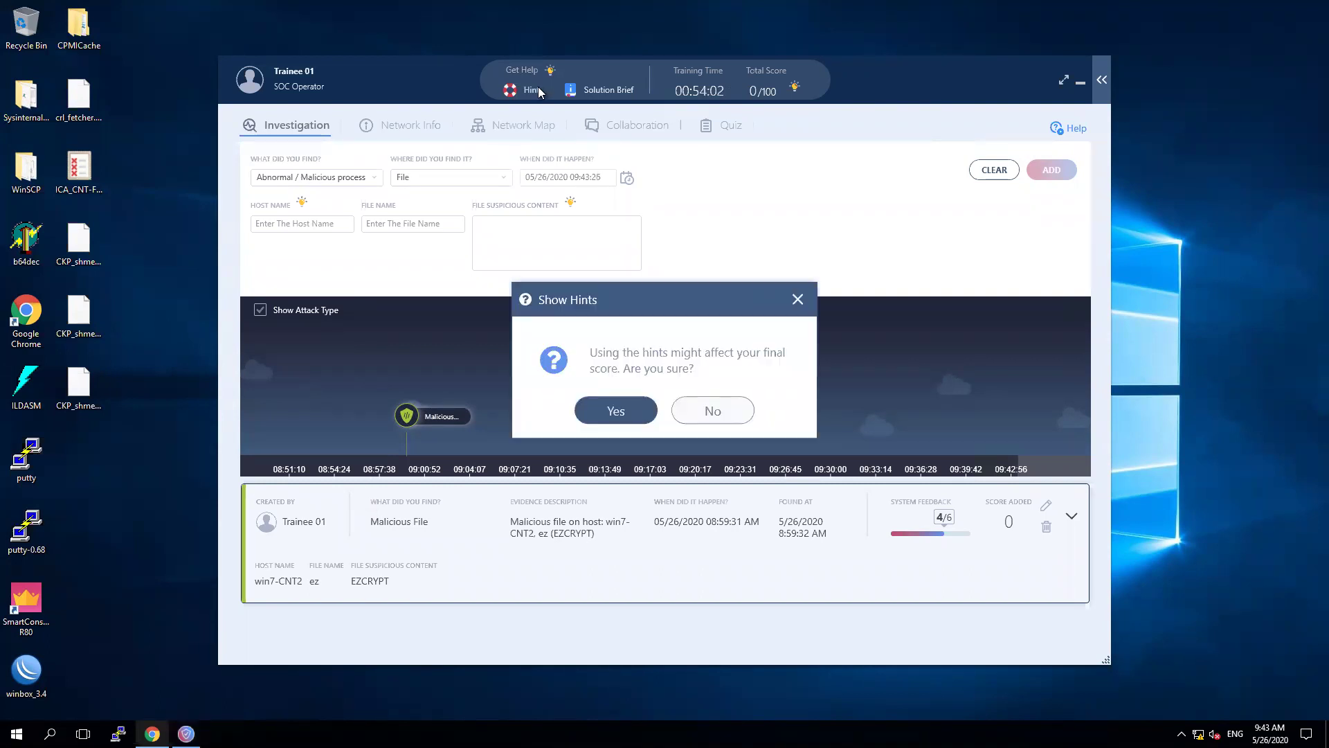
{"action": "left_click", "coordinate": [619, 408]}
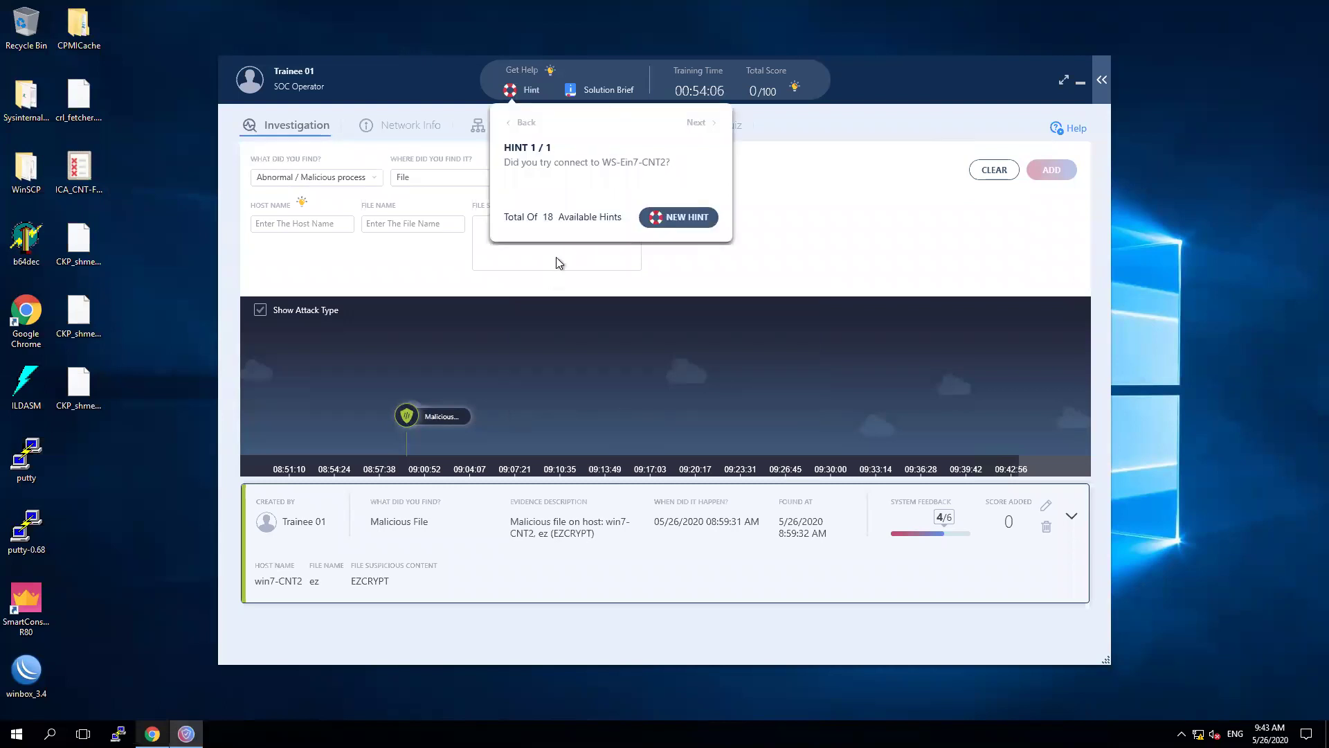
- Request four more hints and go back through the revealed hints to the first one
{"action": "left_click", "coordinate": [674, 225]}
{"action": "left_click", "coordinate": [673, 225]}
{"action": "left_click", "coordinate": [673, 226]}
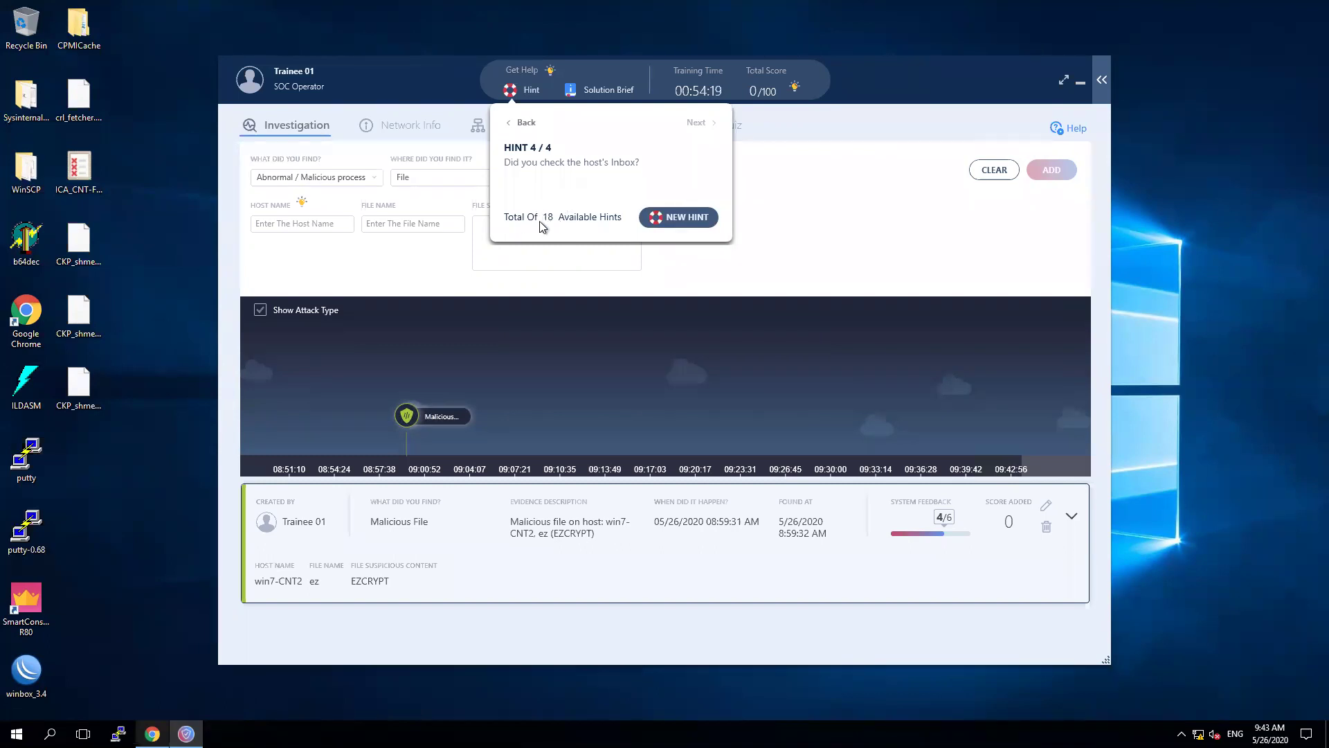
{"action": "left_click", "coordinate": [526, 122]}
{"action": "left_click", "coordinate": [696, 216]}
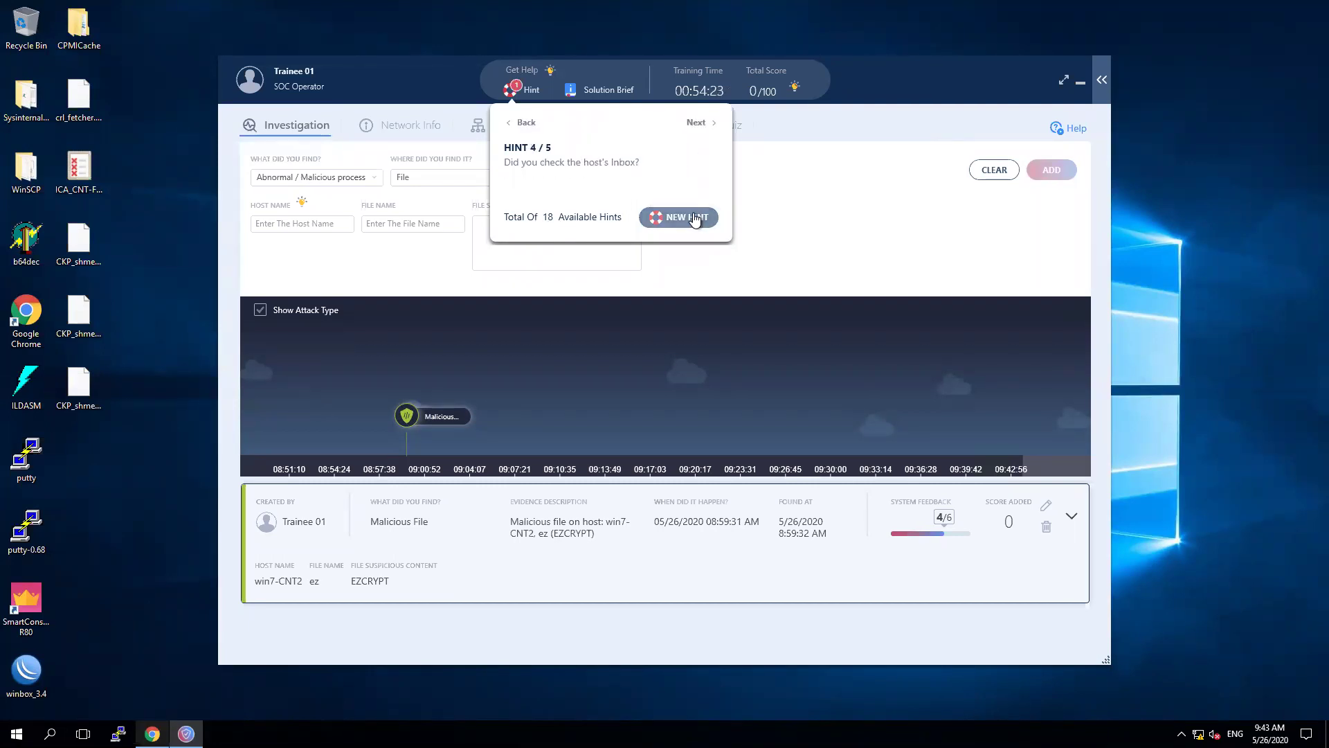
{"action": "left_click", "coordinate": [526, 122]}
{"action": "left_click", "coordinate": [526, 123]}
{"action": "left_click", "coordinate": [526, 123]}
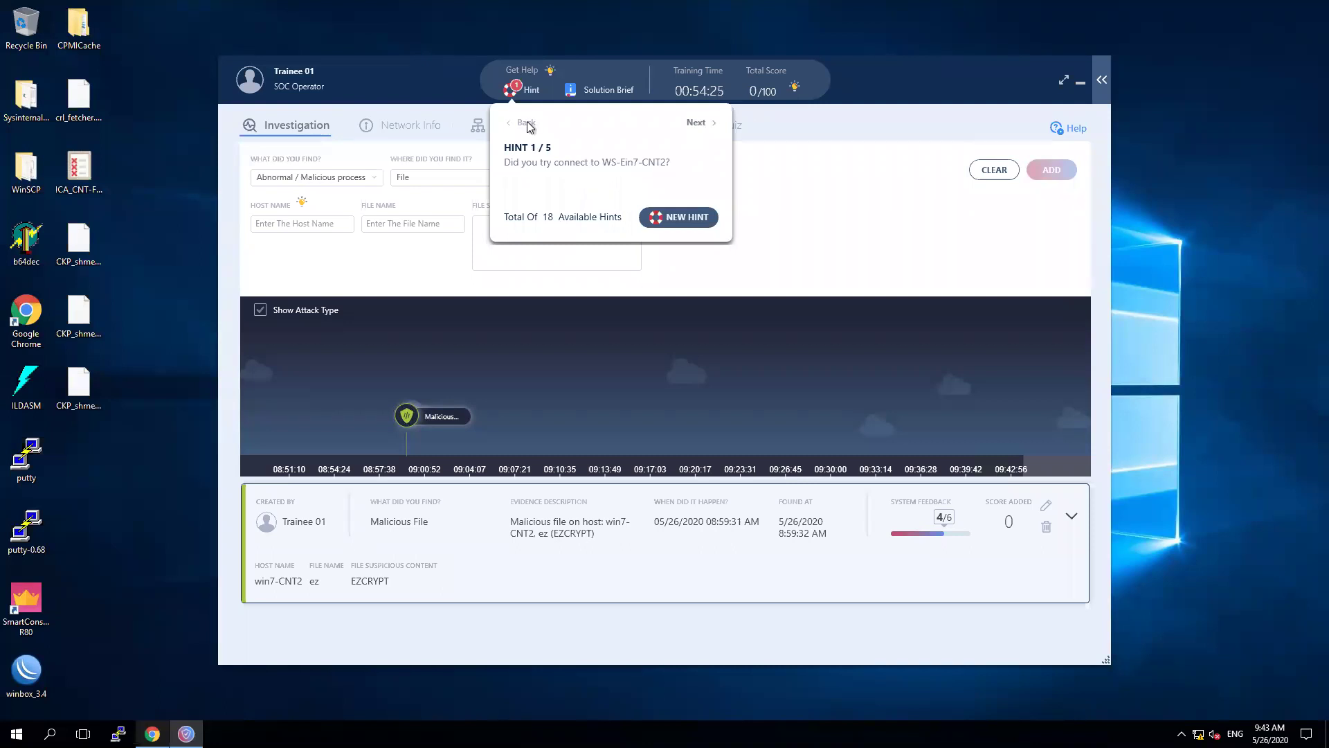
- Open the Solution Brief, confirm the request, read through its steps up to the CNC Server section and close it
{"action": "left_click", "coordinate": [609, 89]}
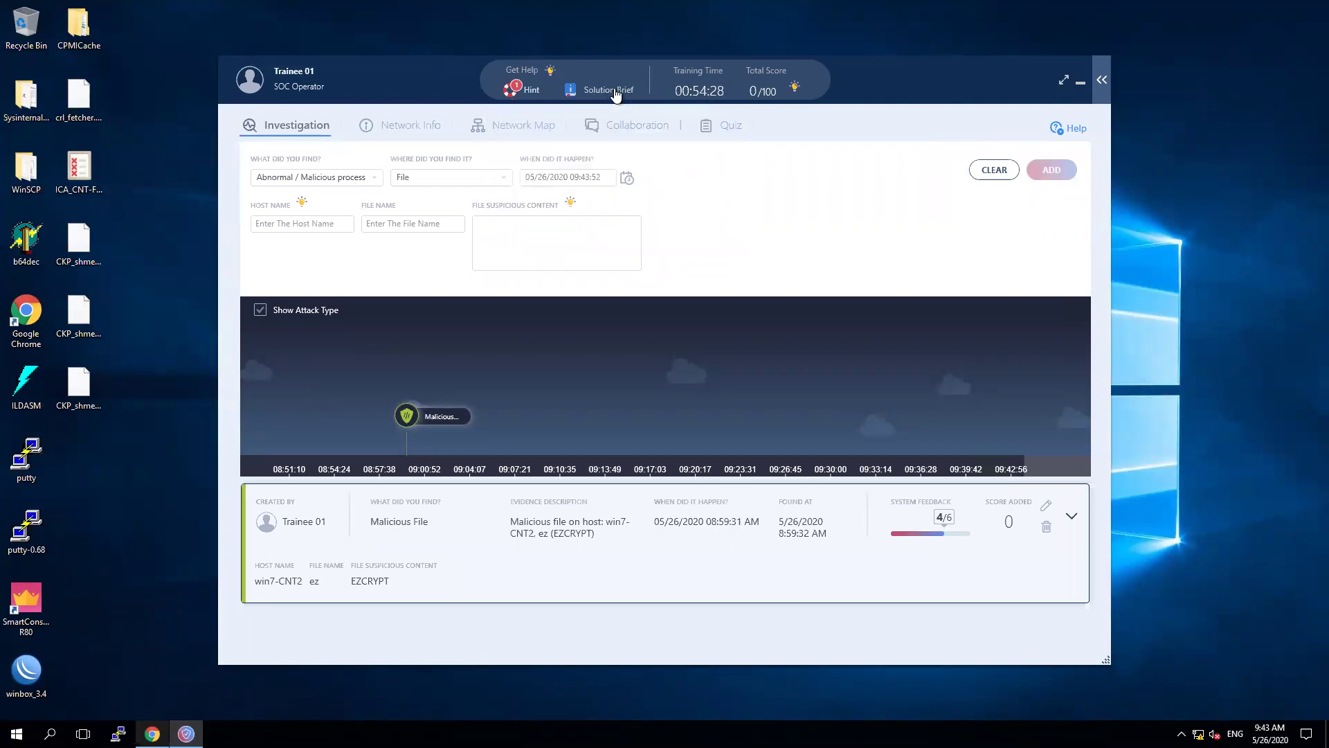
{"action": "left_click", "coordinate": [612, 91]}
{"action": "left_click", "coordinate": [616, 412]}
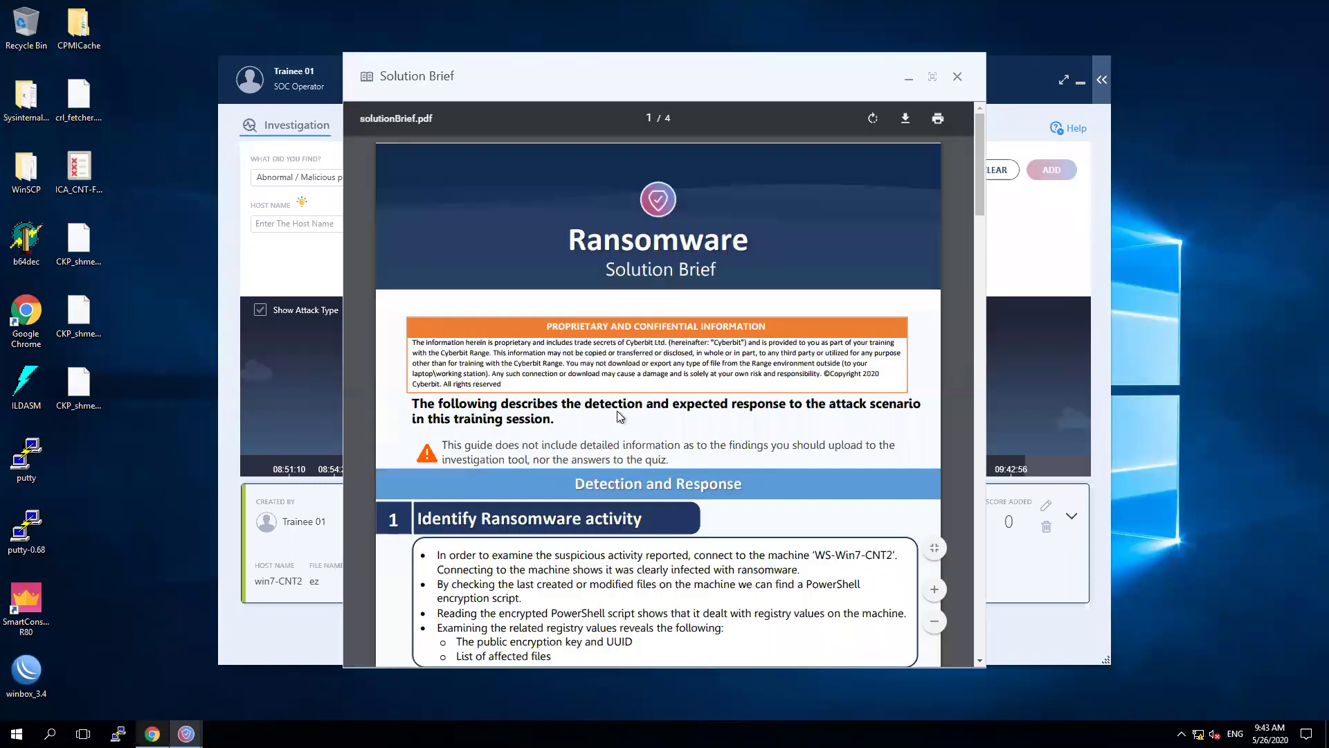
{"action": "scroll", "coordinate": [618, 416], "scroll_direction": "down", "scroll_amount": 3}
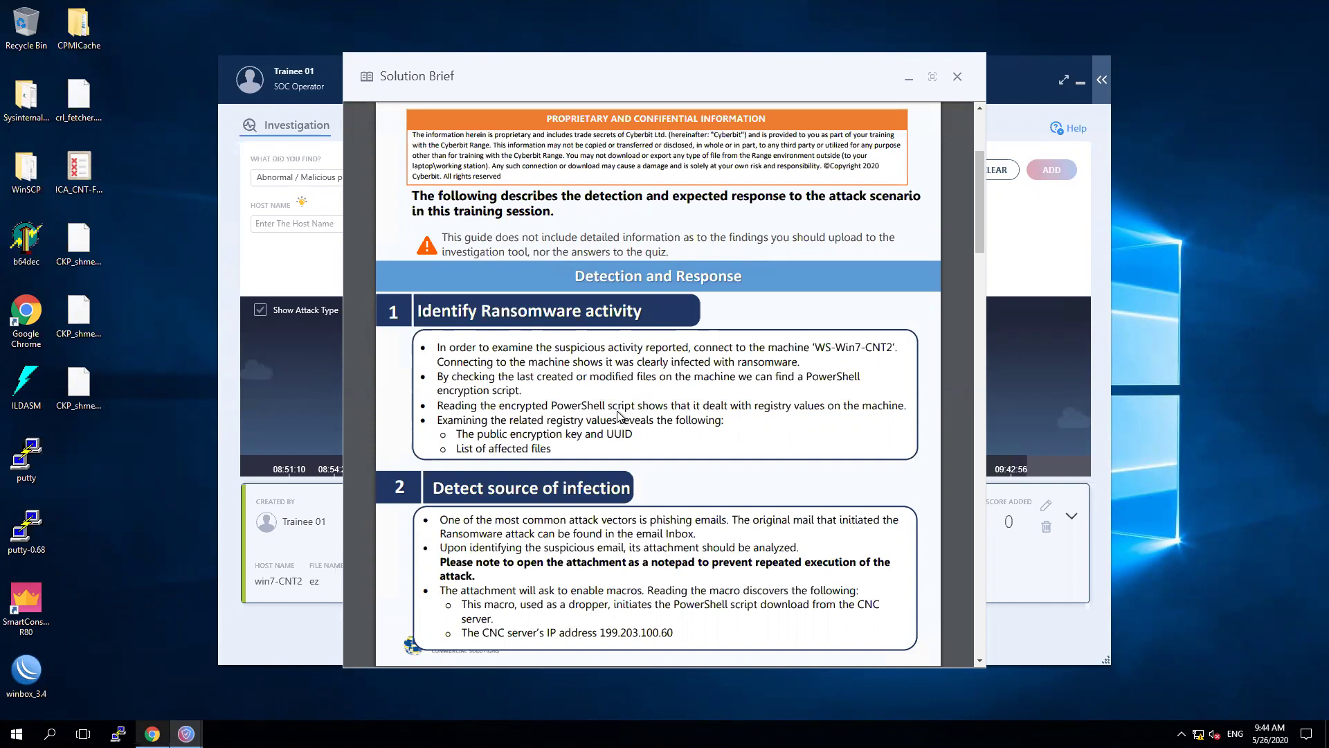
{"action": "scroll", "coordinate": [703, 444], "scroll_direction": "down", "scroll_amount": 3}
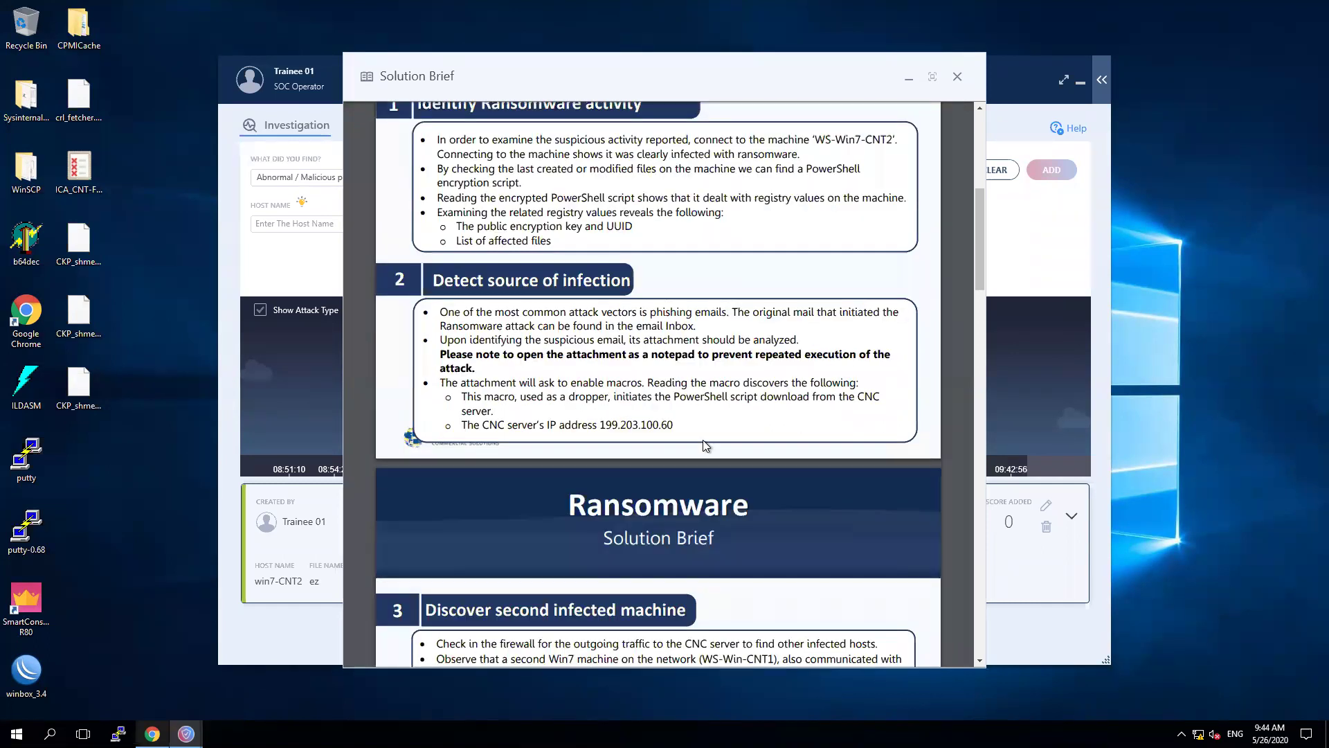
{"action": "scroll", "coordinate": [704, 440], "scroll_direction": "down", "scroll_amount": 4}
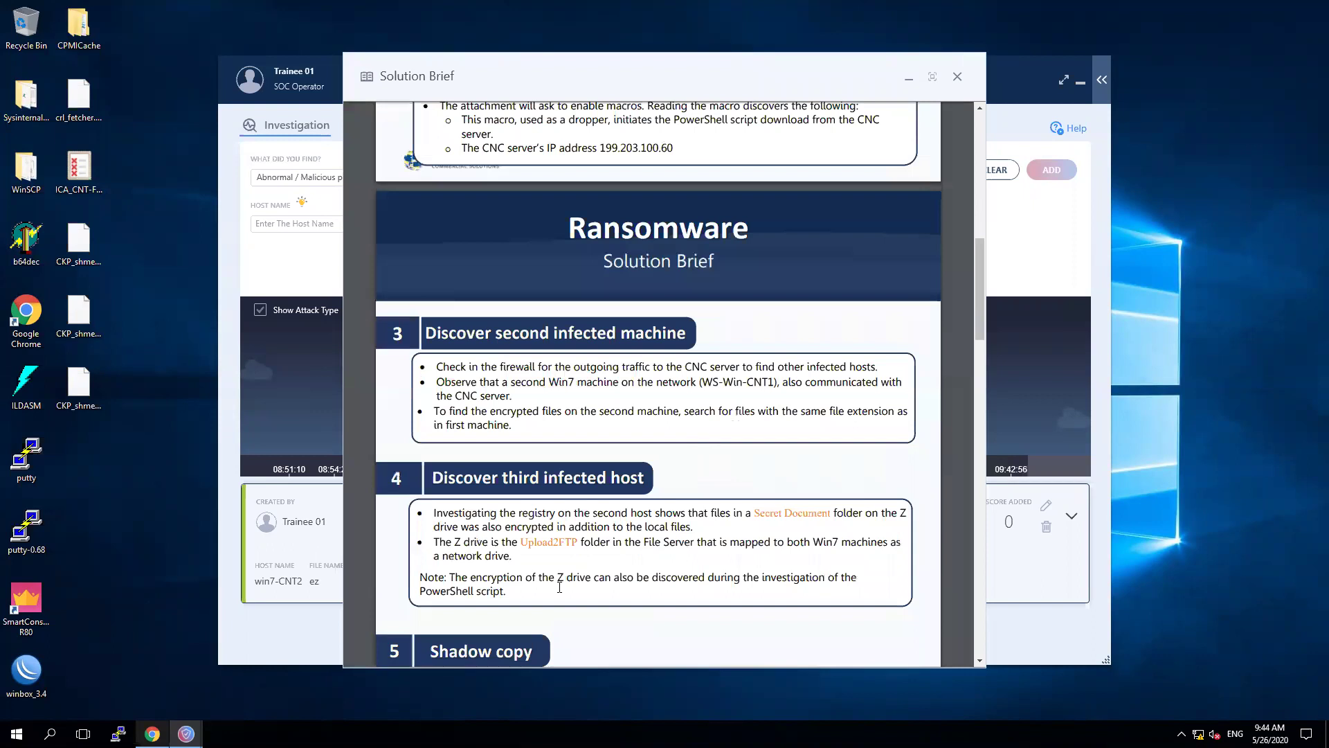
{"action": "scroll", "coordinate": [675, 415], "scroll_direction": "down", "scroll_amount": 4}
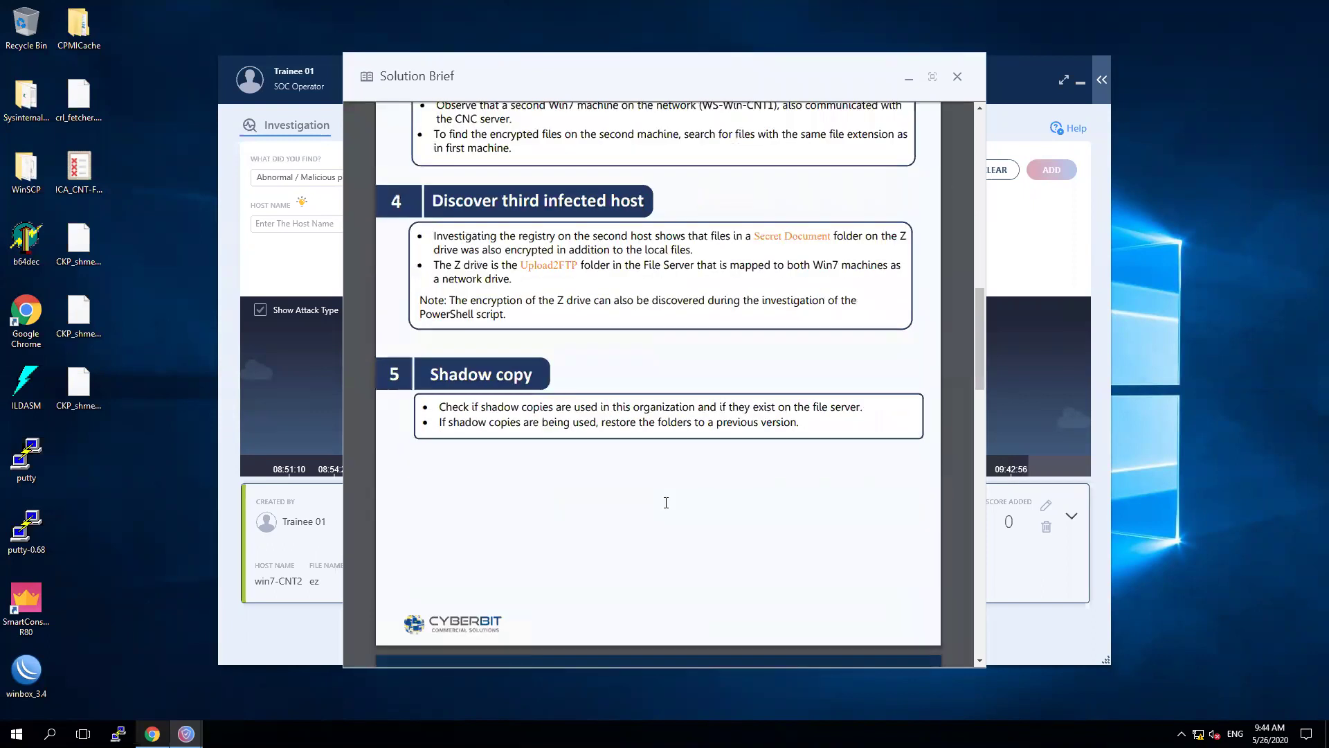
{"action": "scroll", "coordinate": [666, 503], "scroll_direction": "down", "scroll_amount": 5}
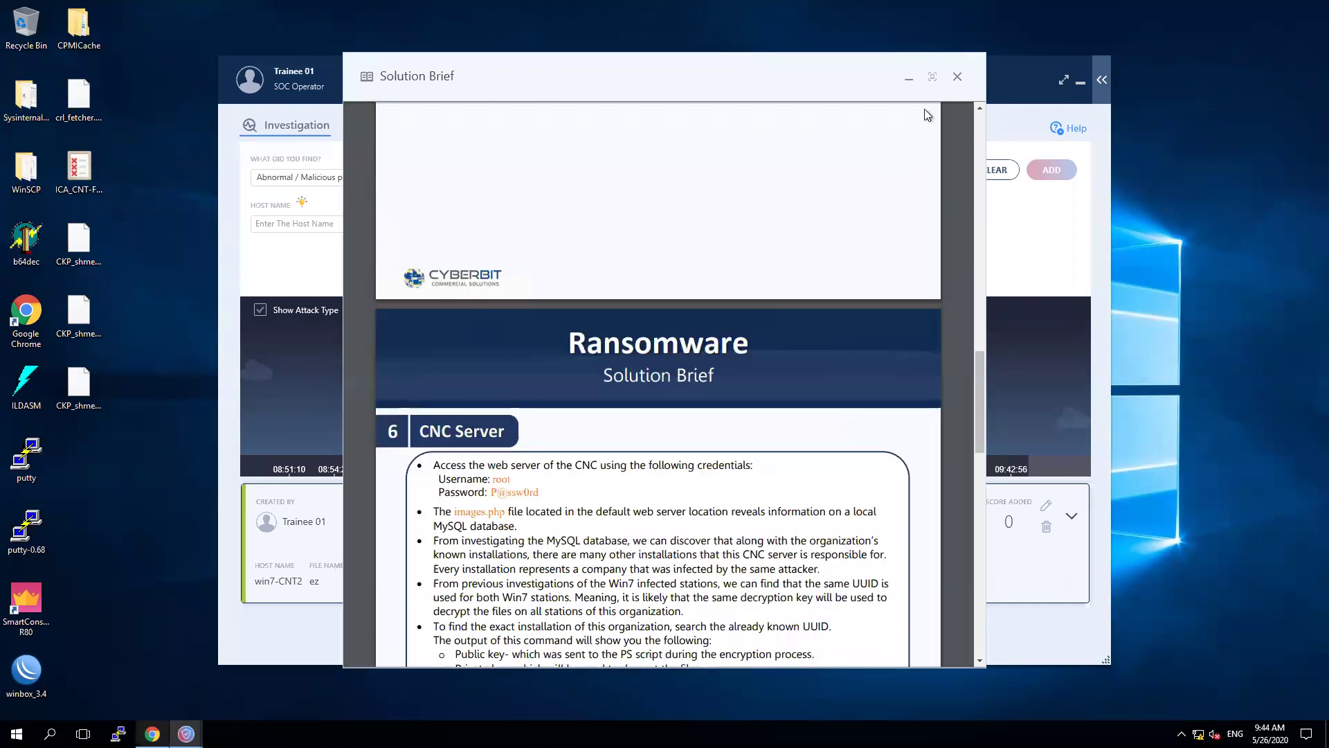
{"action": "key", "text": "Escape"}
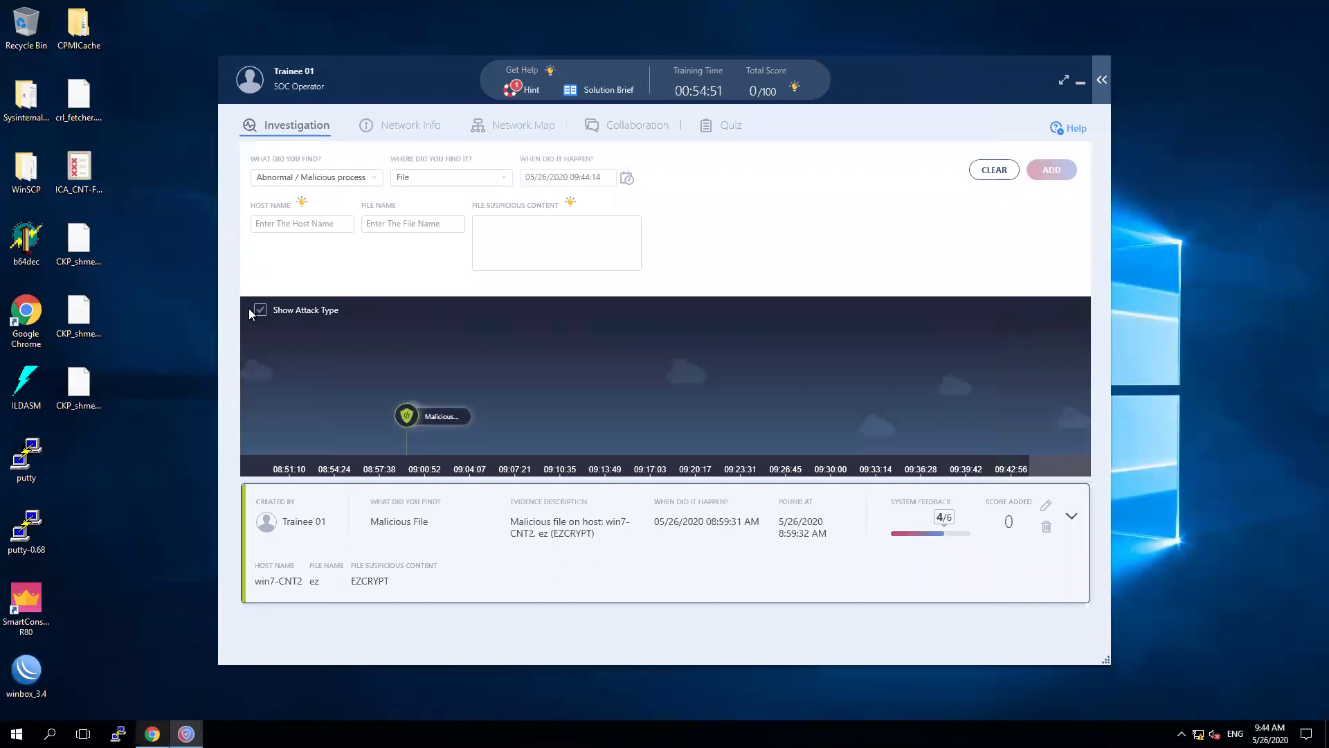
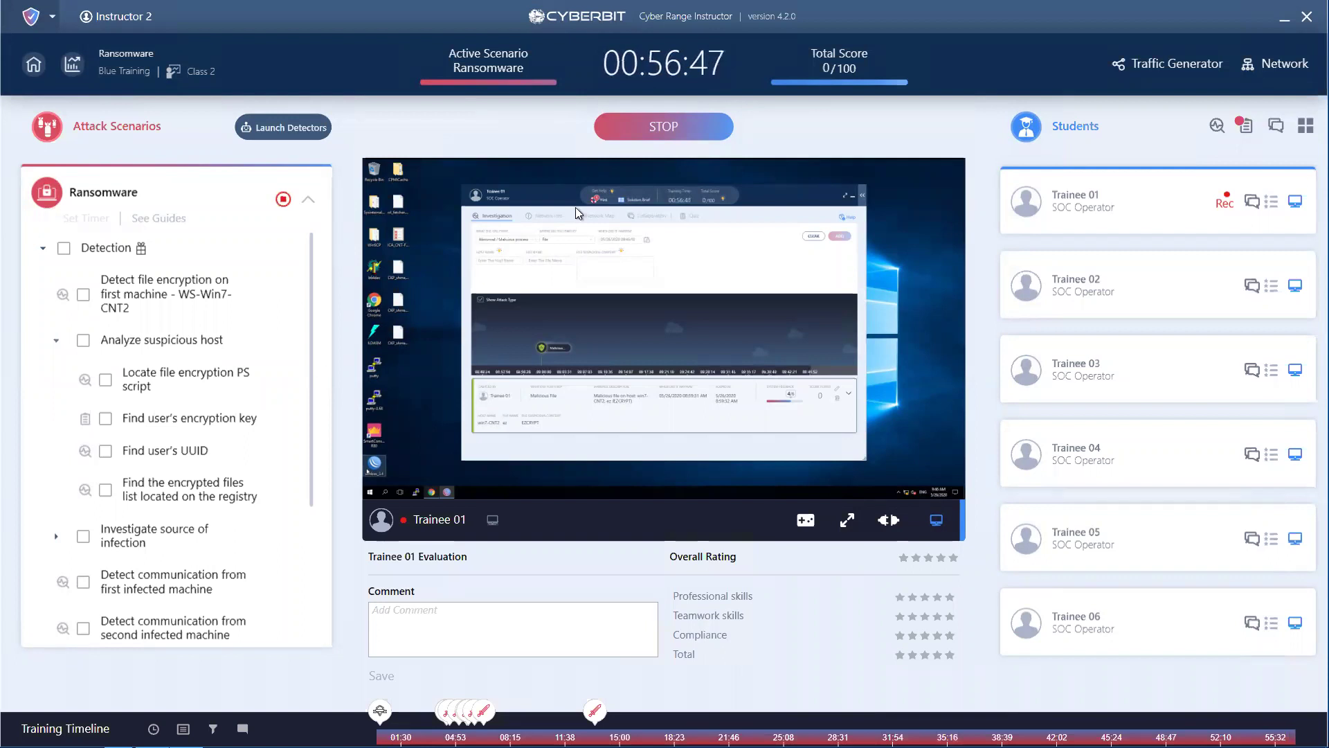
- Stop the Ransomware training from the instructor console and mark the Detection goal "Detect file encryption on first machine - WS-Win7-CNT2" as achieved
{"action": "left_click", "coordinate": [700, 124]}
{"action": "left_click", "coordinate": [606, 410]}
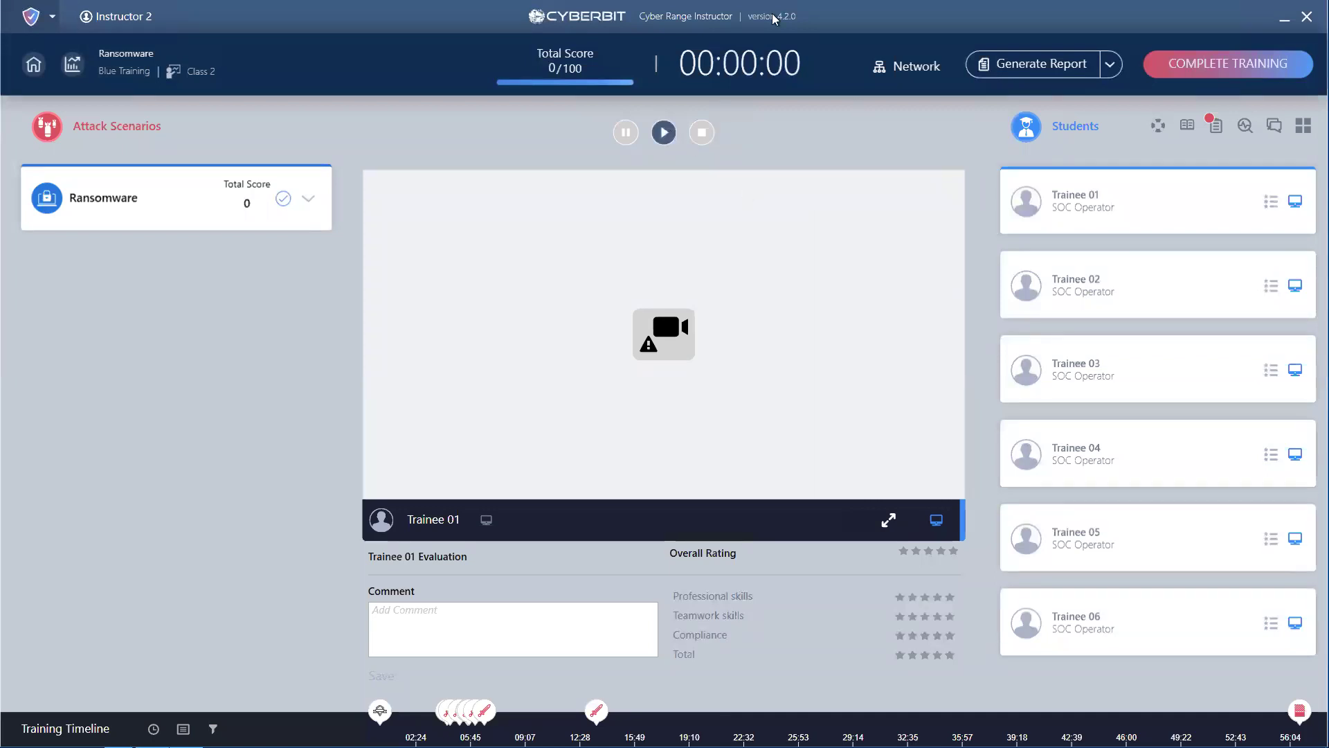
{"action": "left_click", "coordinate": [308, 199]}
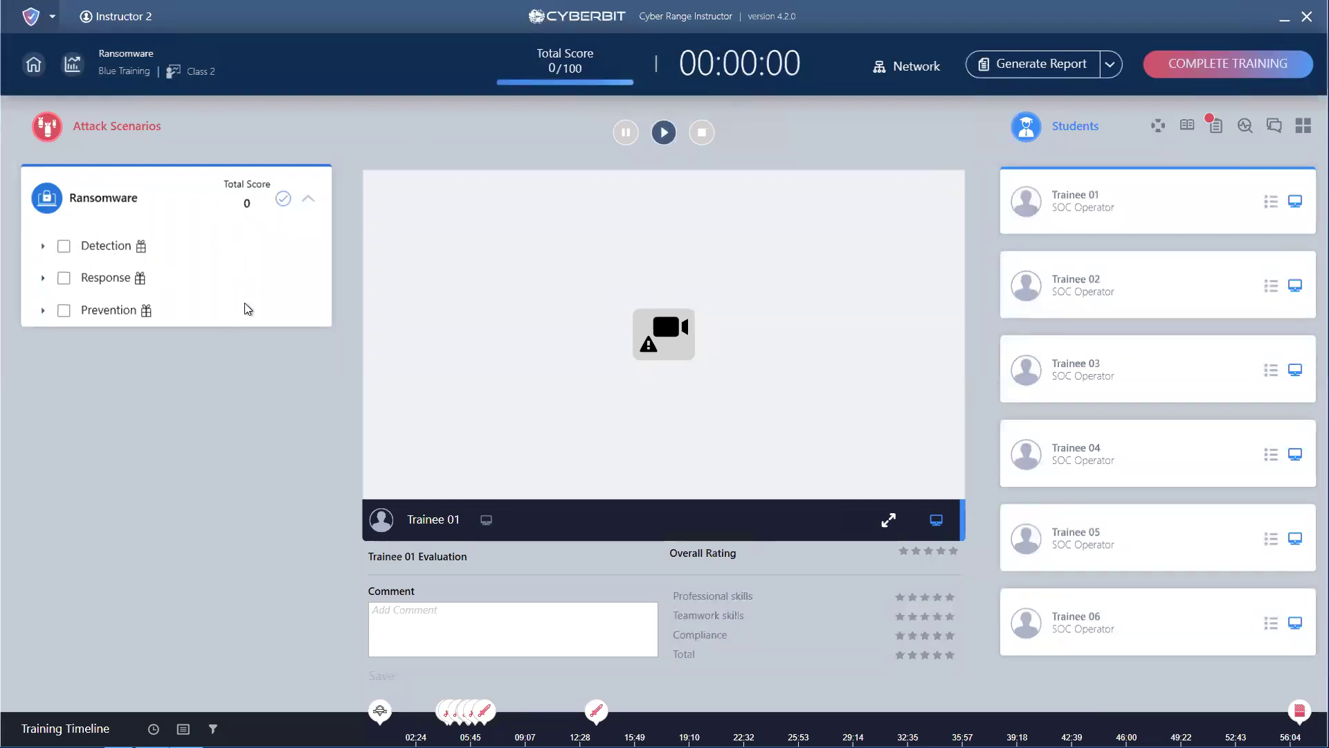
{"action": "left_click", "coordinate": [43, 248]}
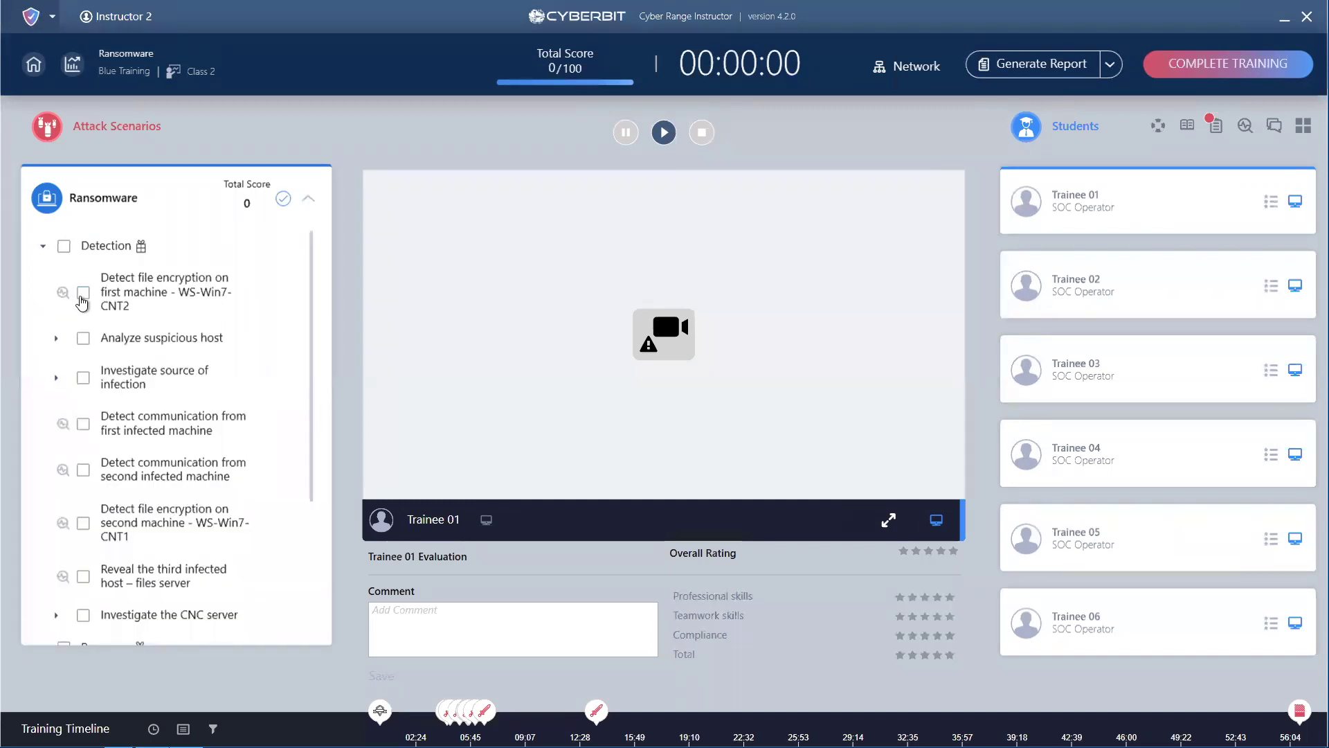
{"action": "left_click", "coordinate": [81, 296]}
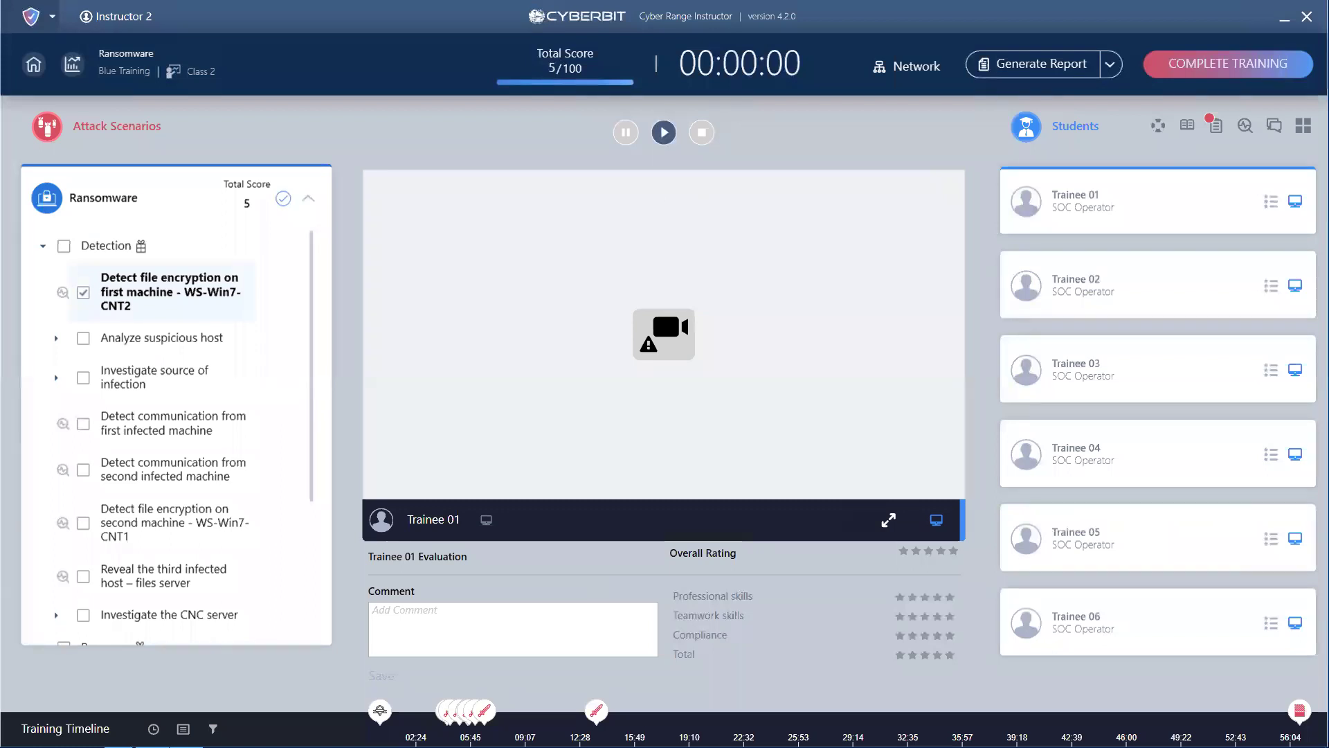
- Review the students' quiz answers and investigation findings, then check when the hints and the solution brief were opened
{"action": "left_click", "coordinate": [1223, 131]}
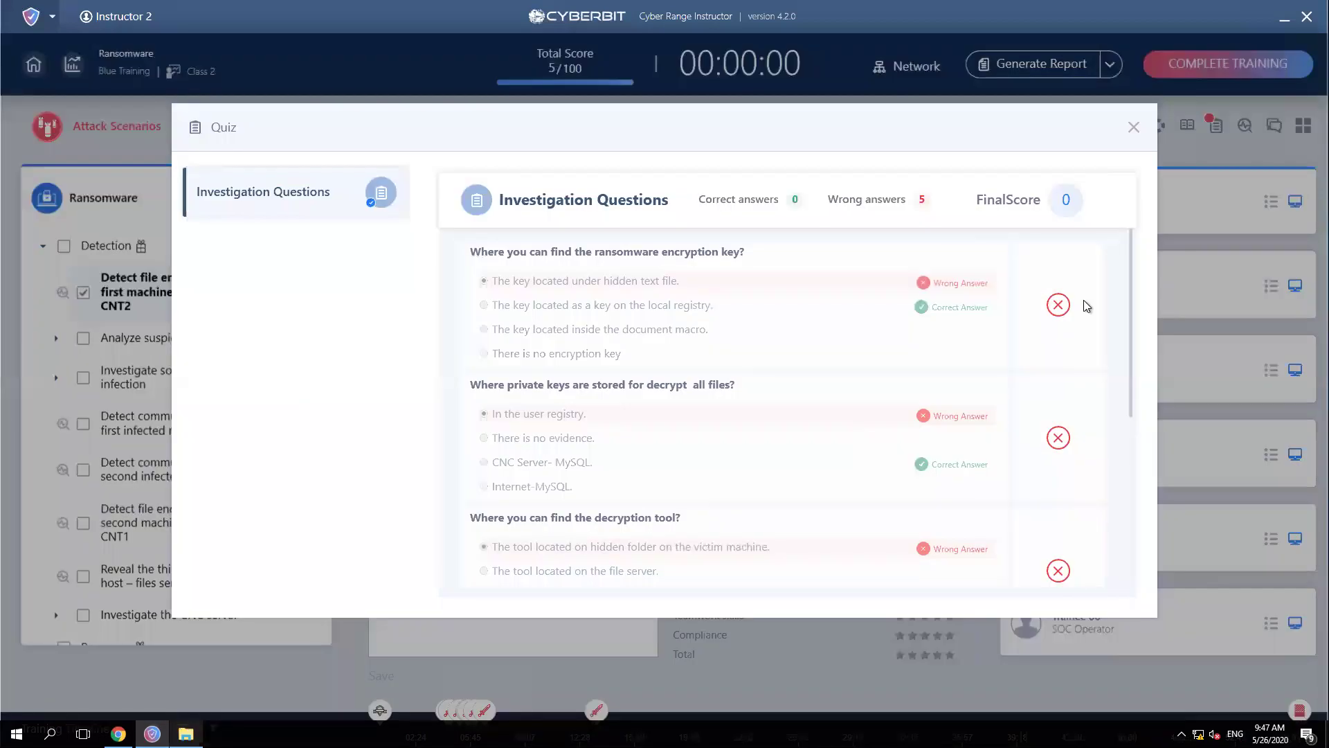
{"action": "left_click", "coordinate": [1132, 128]}
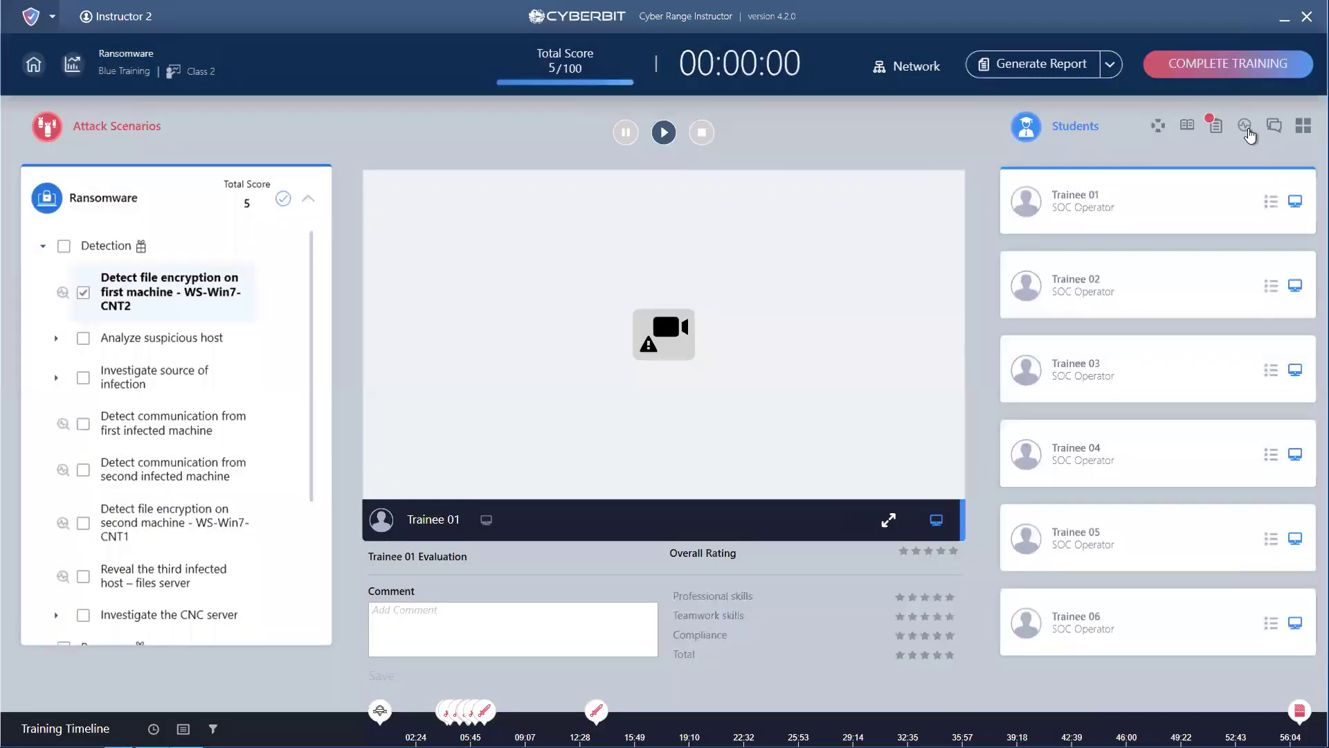
{"action": "left_click", "coordinate": [1246, 129]}
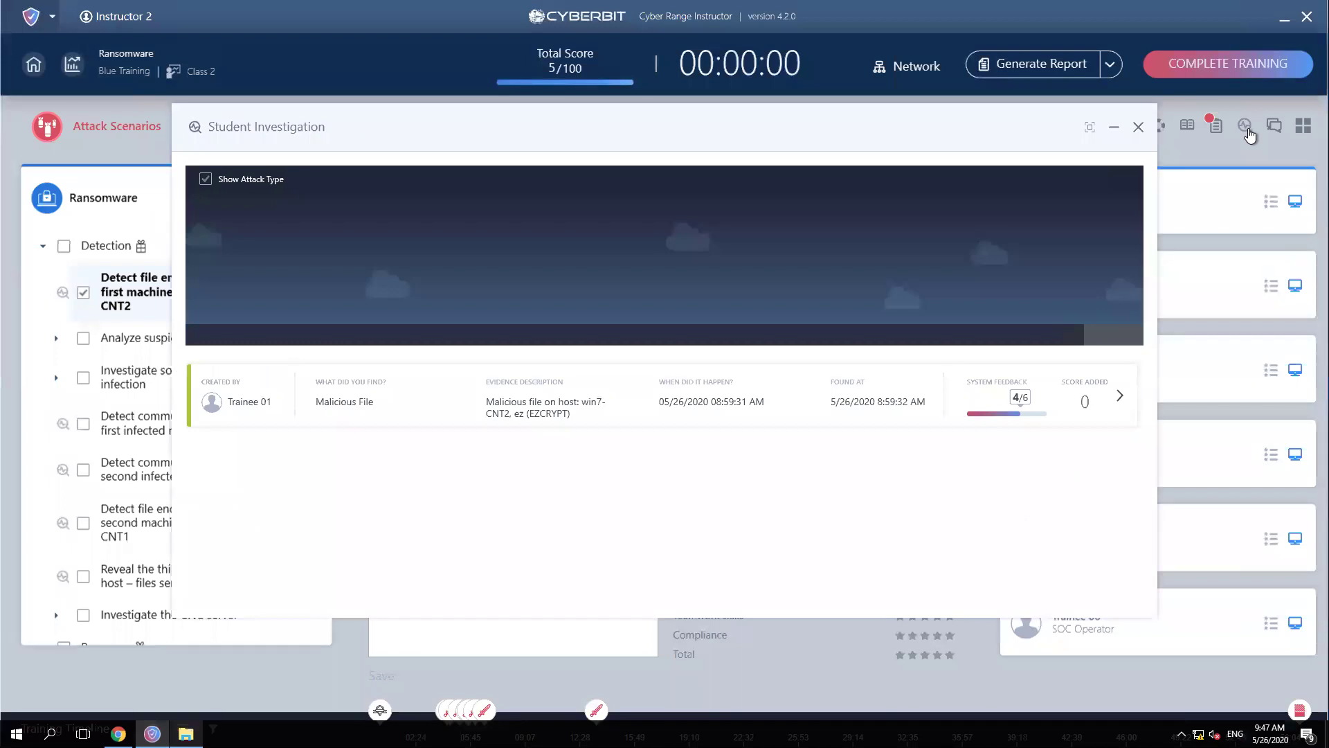
{"action": "left_click", "coordinate": [1138, 127]}
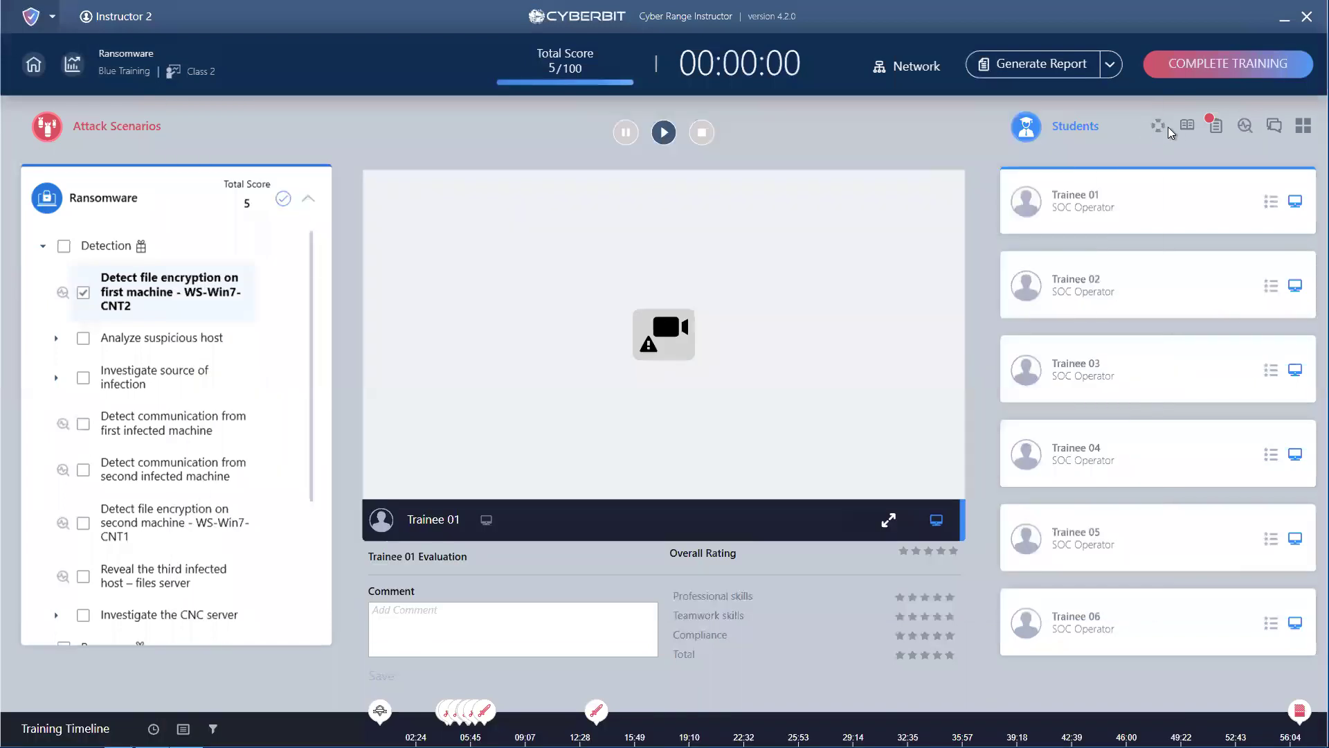
{"action": "left_click", "coordinate": [1159, 127]}
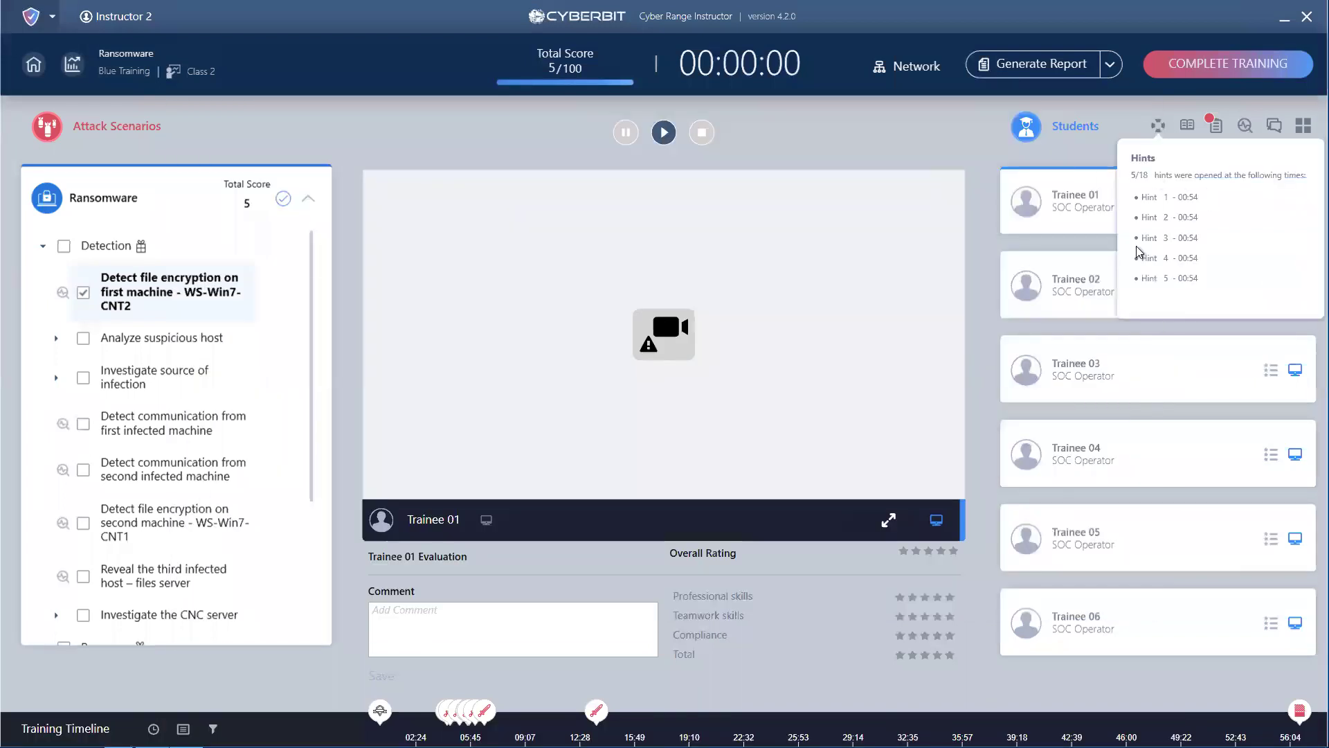
{"action": "left_click", "coordinate": [1188, 132]}
{"action": "left_click", "coordinate": [1188, 131]}
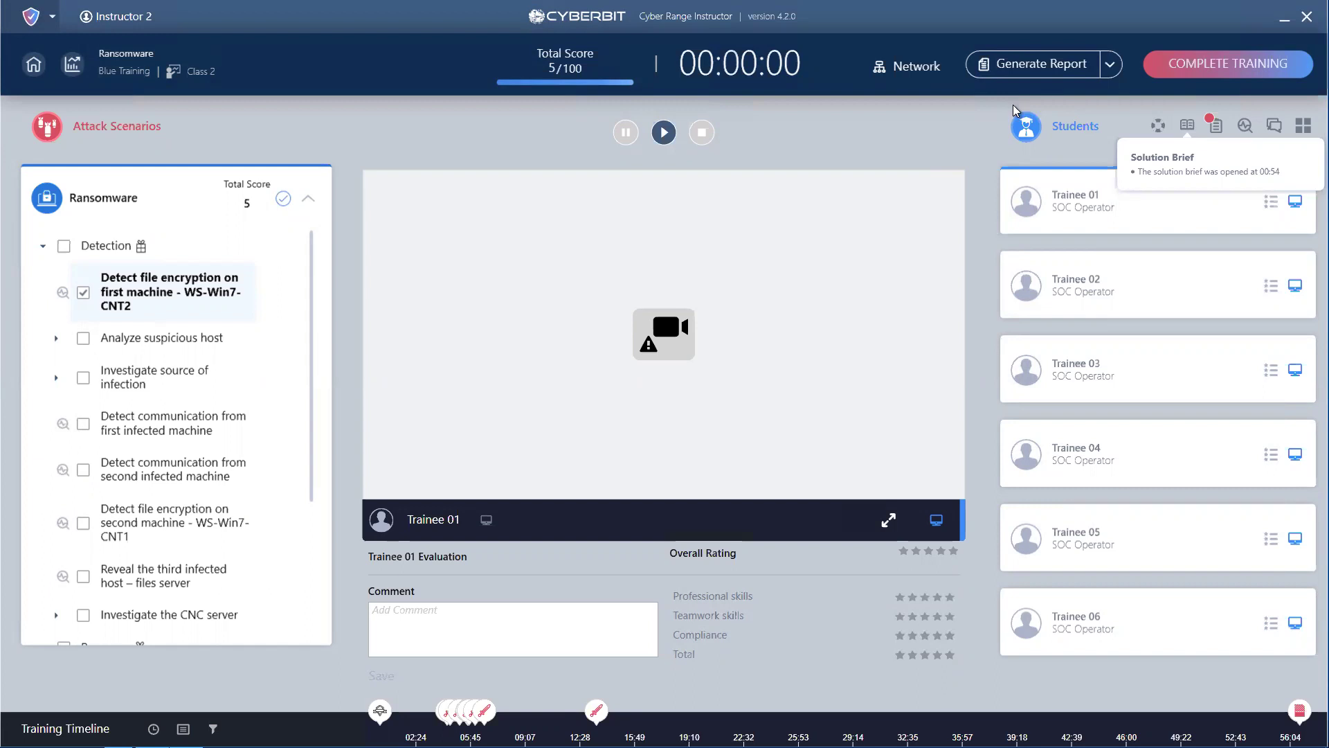
- Configure the training report to include only Trainee 01 and generate it in the Documents folder
{"action": "left_click", "coordinate": [1059, 65]}
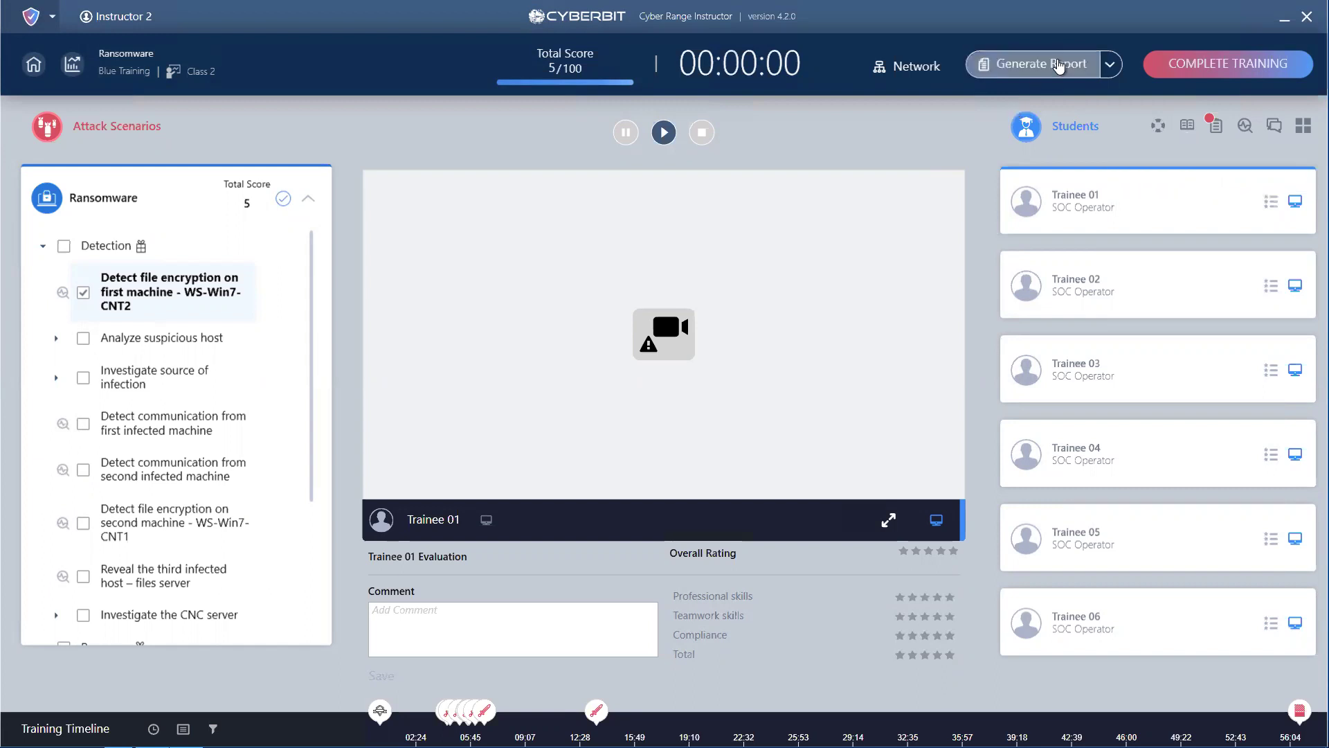
{"action": "left_click", "coordinate": [1110, 64]}
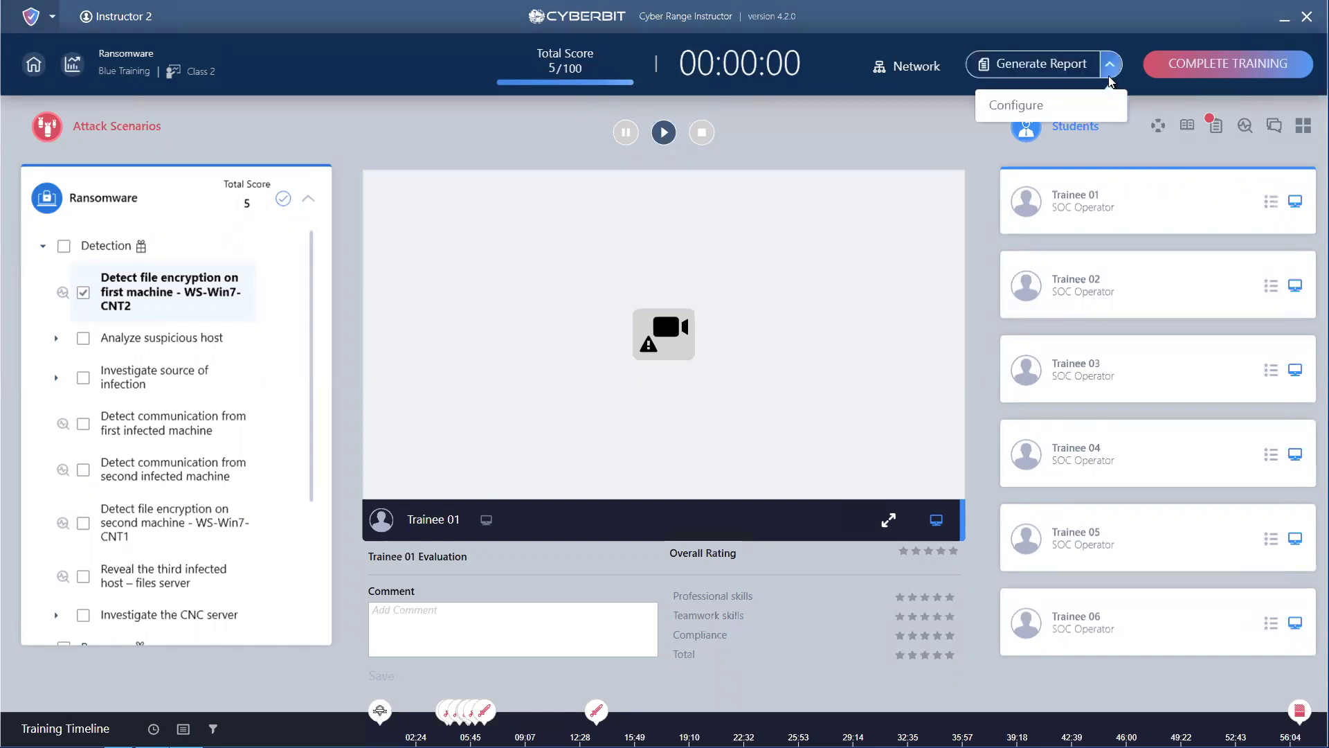
{"action": "left_click", "coordinate": [1058, 106]}
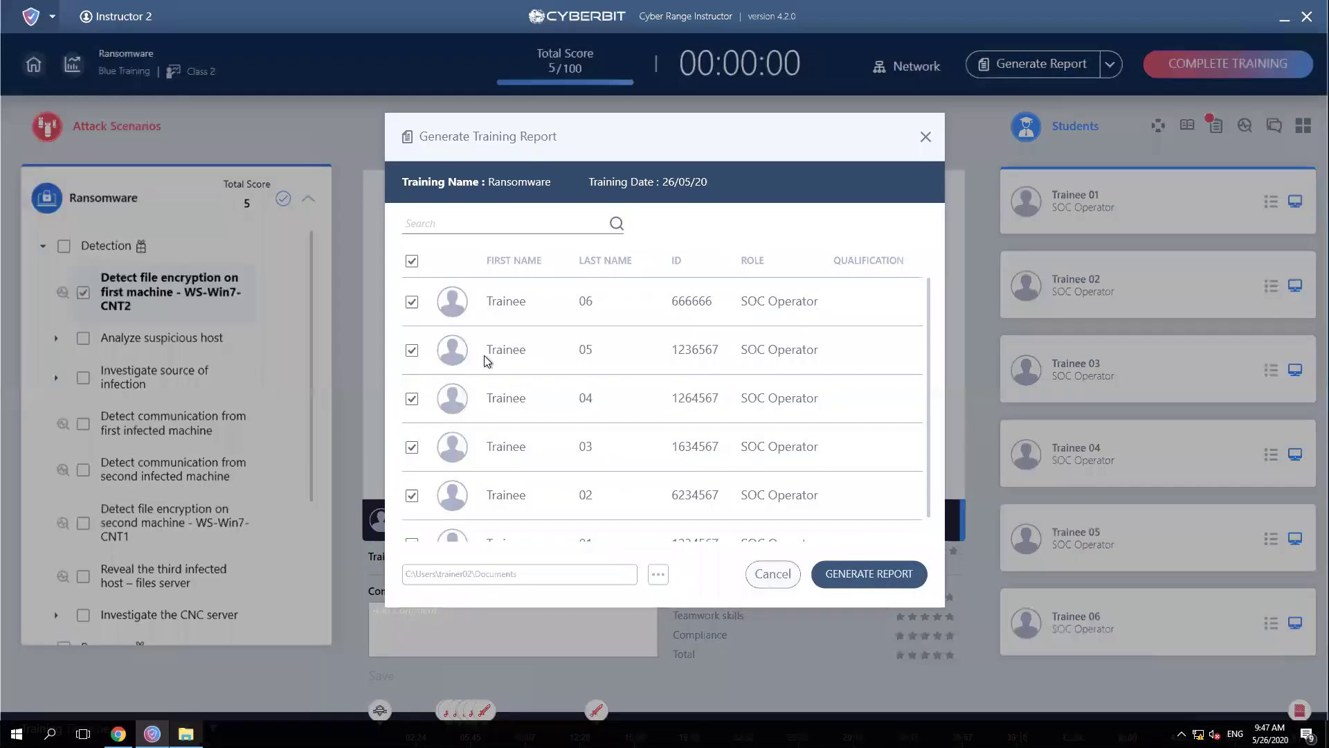
{"action": "left_click", "coordinate": [410, 264]}
{"action": "scroll", "coordinate": [496, 379], "scroll_direction": "down", "scroll_amount": 1}
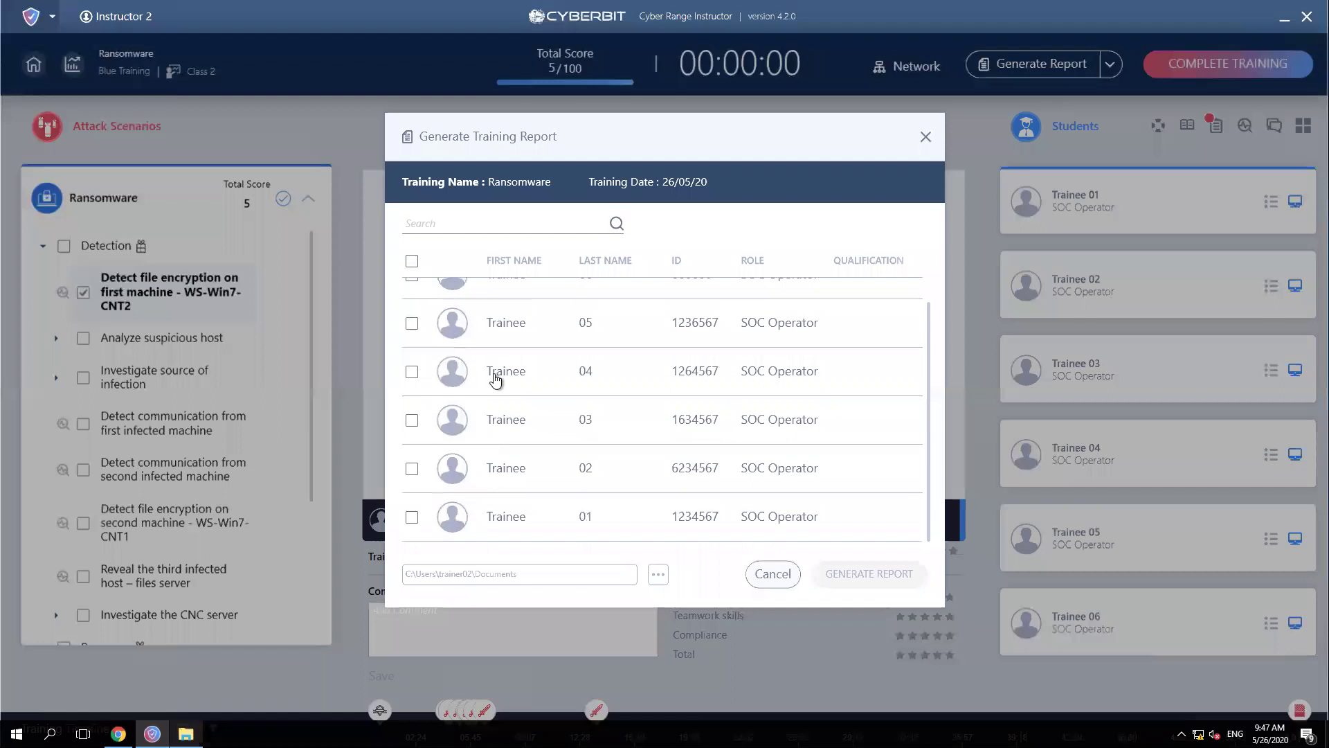
{"action": "left_click", "coordinate": [412, 517]}
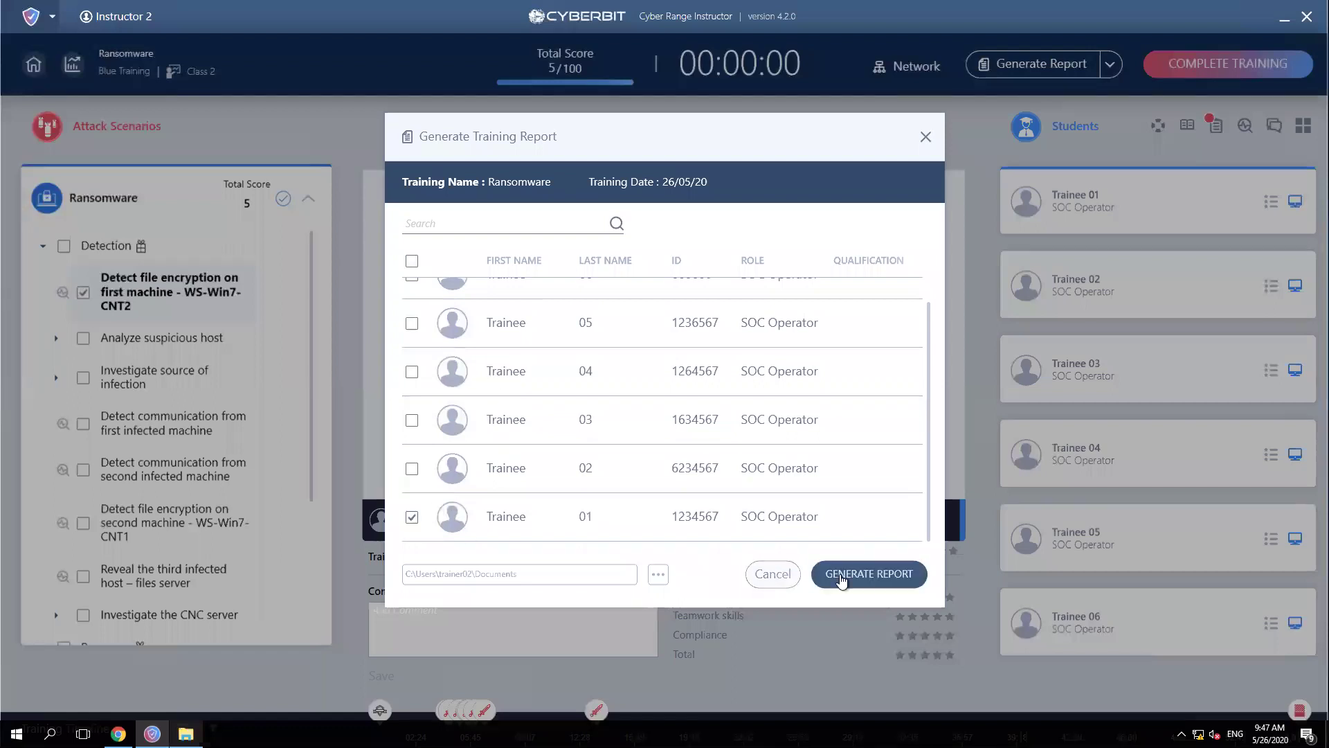
{"action": "left_click", "coordinate": [871, 575]}
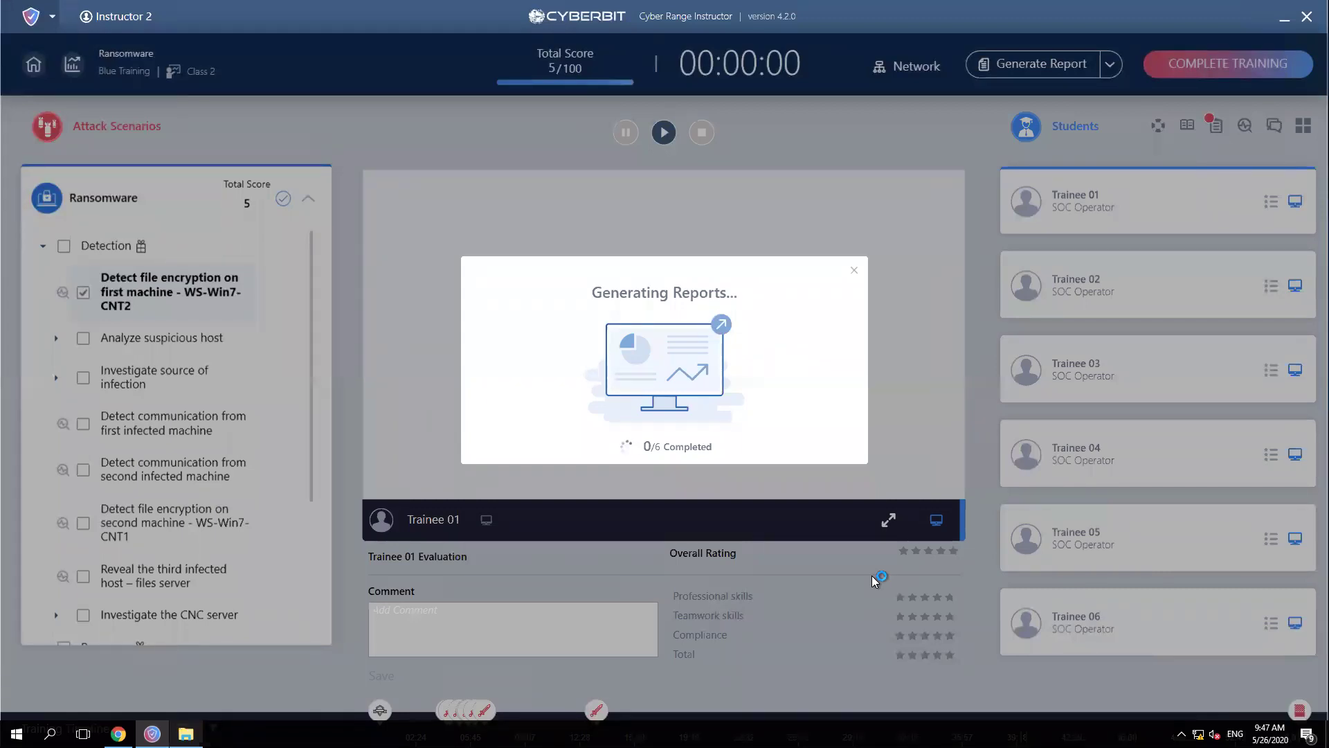
- Open the report folder and the Trainee 01 Training Report PDF, and view the Certificate of Completion page
{"action": "left_click", "coordinate": [717, 442]}
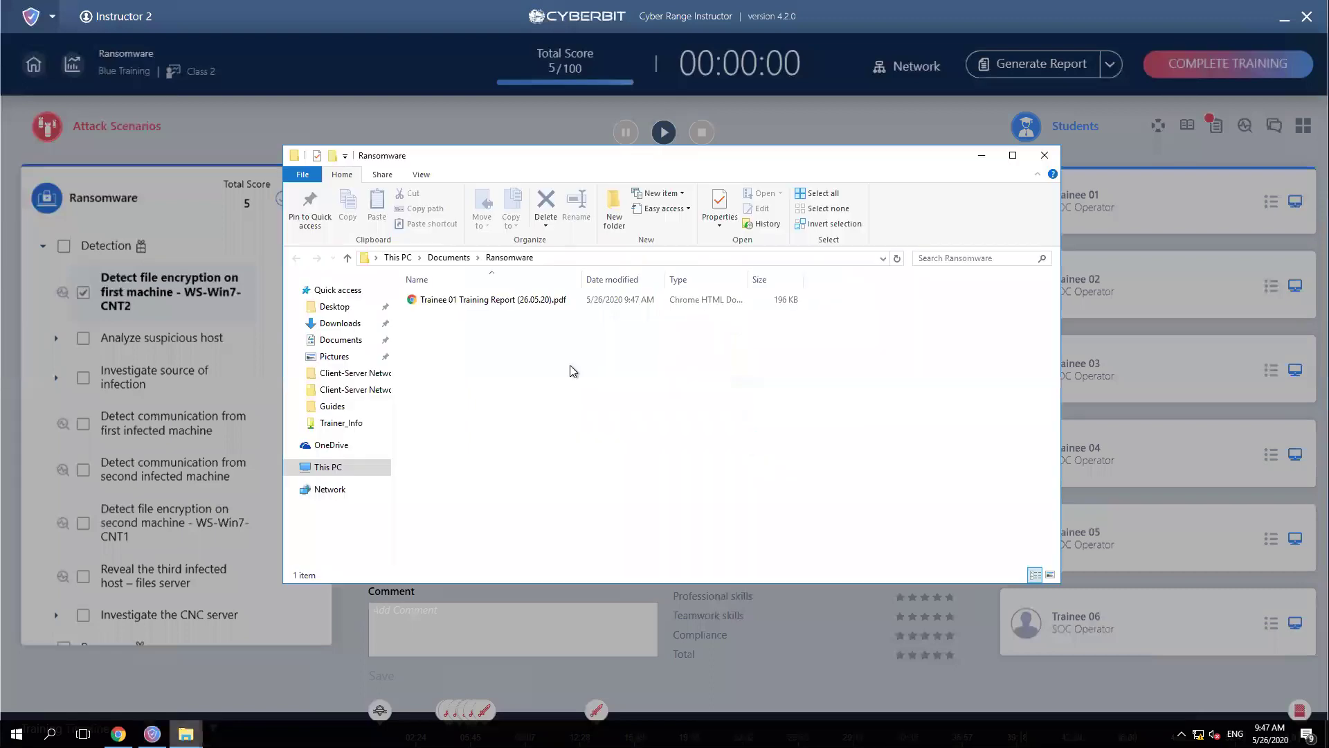
{"action": "double_click", "coordinate": [513, 301]}
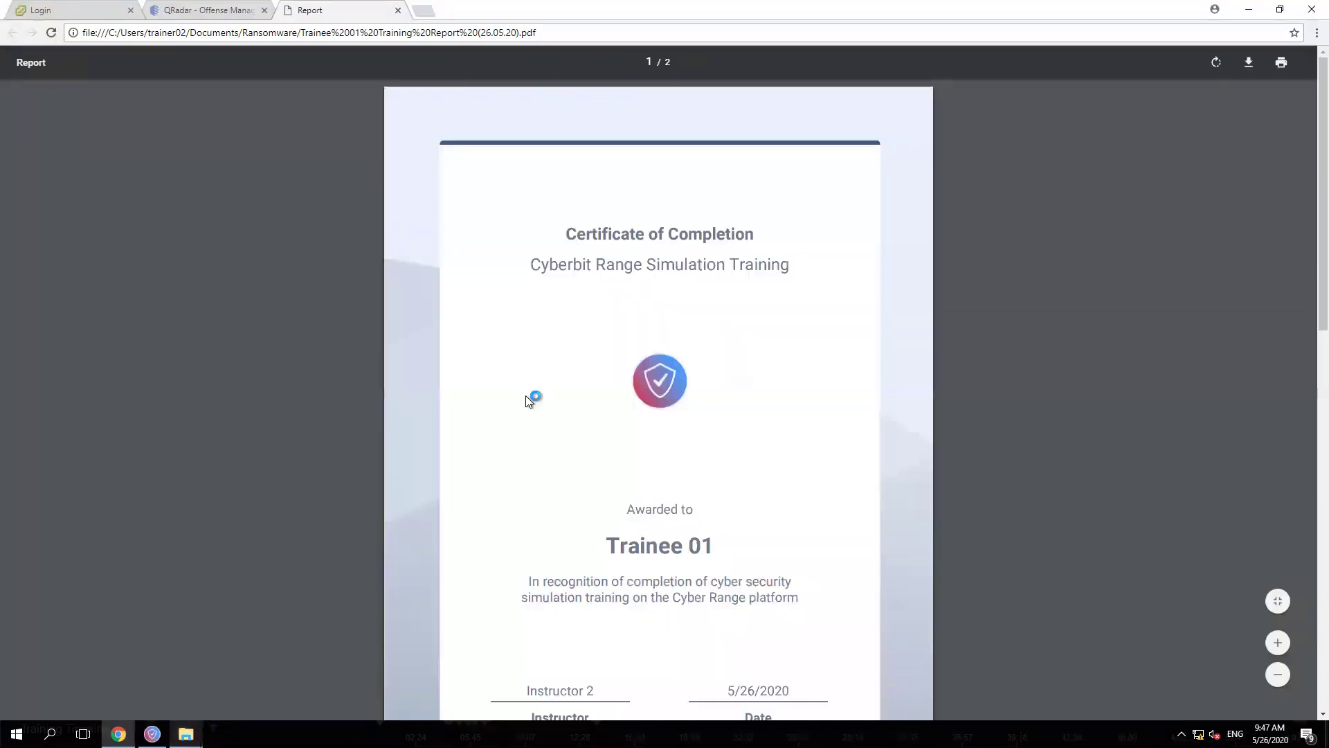
{"action": "left_click_drag", "start_coordinate": [721, 543], "coordinate": [607, 545]}
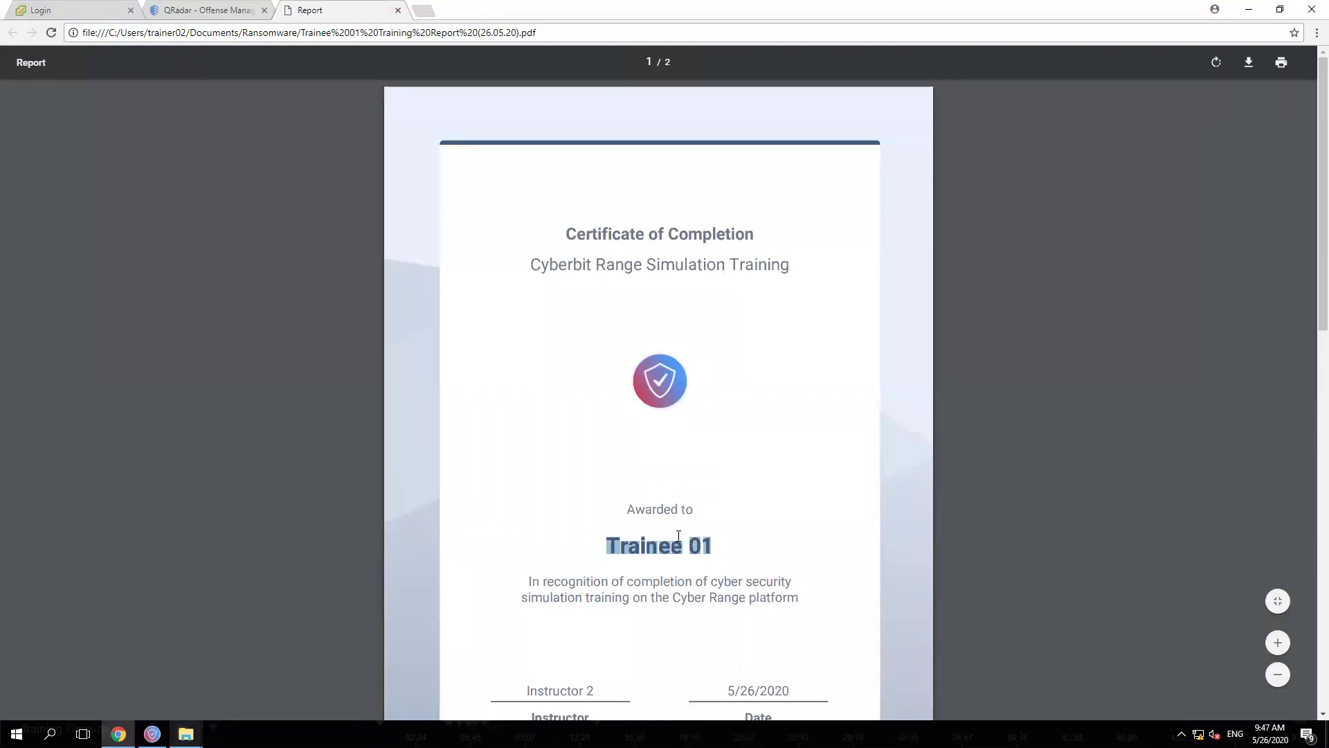
{"action": "scroll", "coordinate": [679, 536], "scroll_direction": "down", "scroll_amount": 2}
{"action": "scroll", "coordinate": [734, 552], "scroll_direction": "down", "scroll_amount": 1}
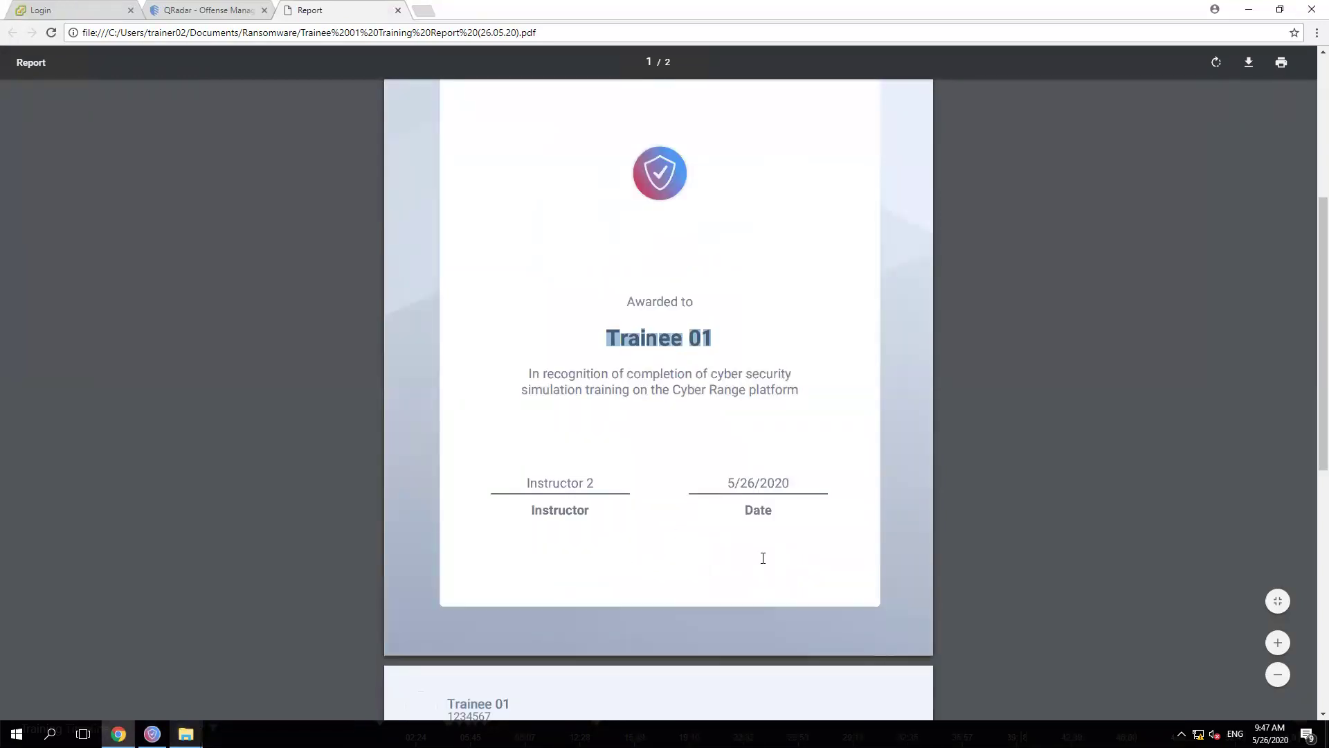
- Review the report's second page with grades, scenarios, hints and students, return to the certificate, and close the report and its folder
{"action": "scroll", "coordinate": [763, 558], "scroll_direction": "down", "scroll_amount": 7}
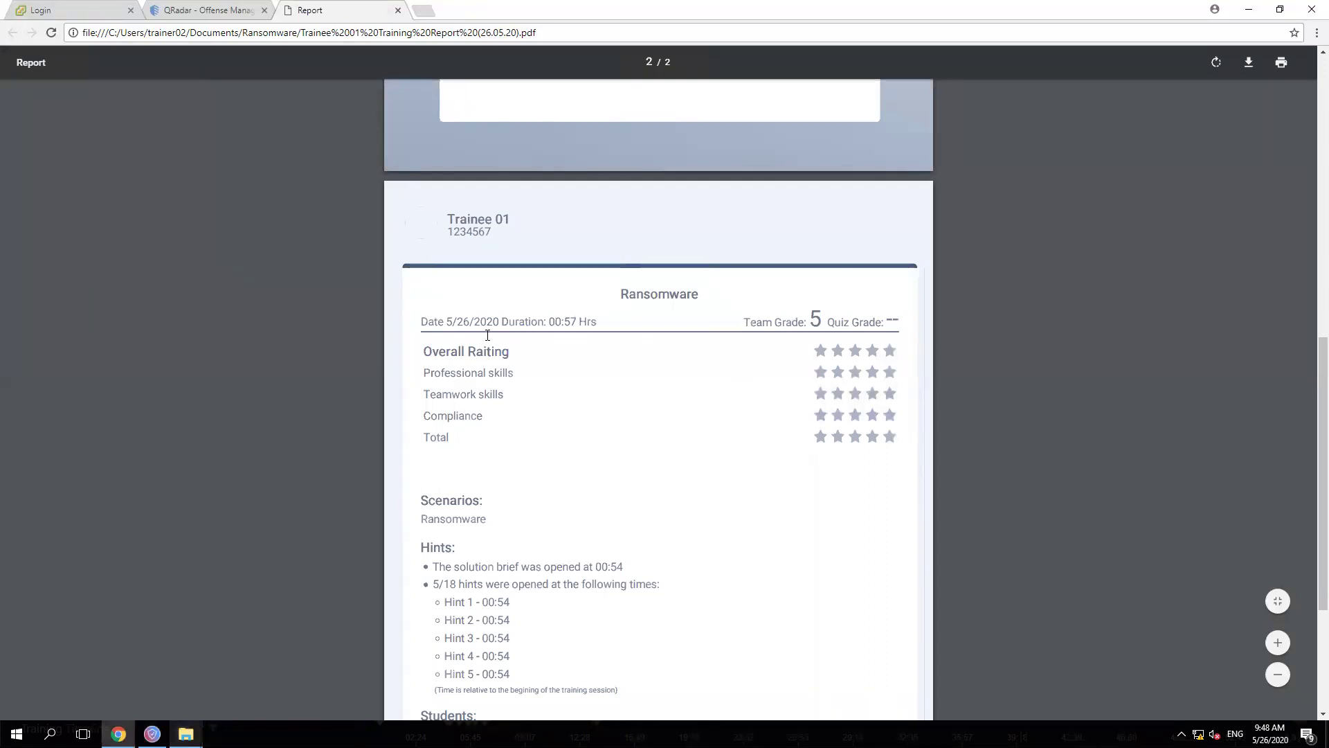
{"action": "scroll", "coordinate": [505, 414], "scroll_direction": "down", "scroll_amount": 1}
{"action": "left_click_drag", "start_coordinate": [496, 447], "coordinate": [420, 449]}
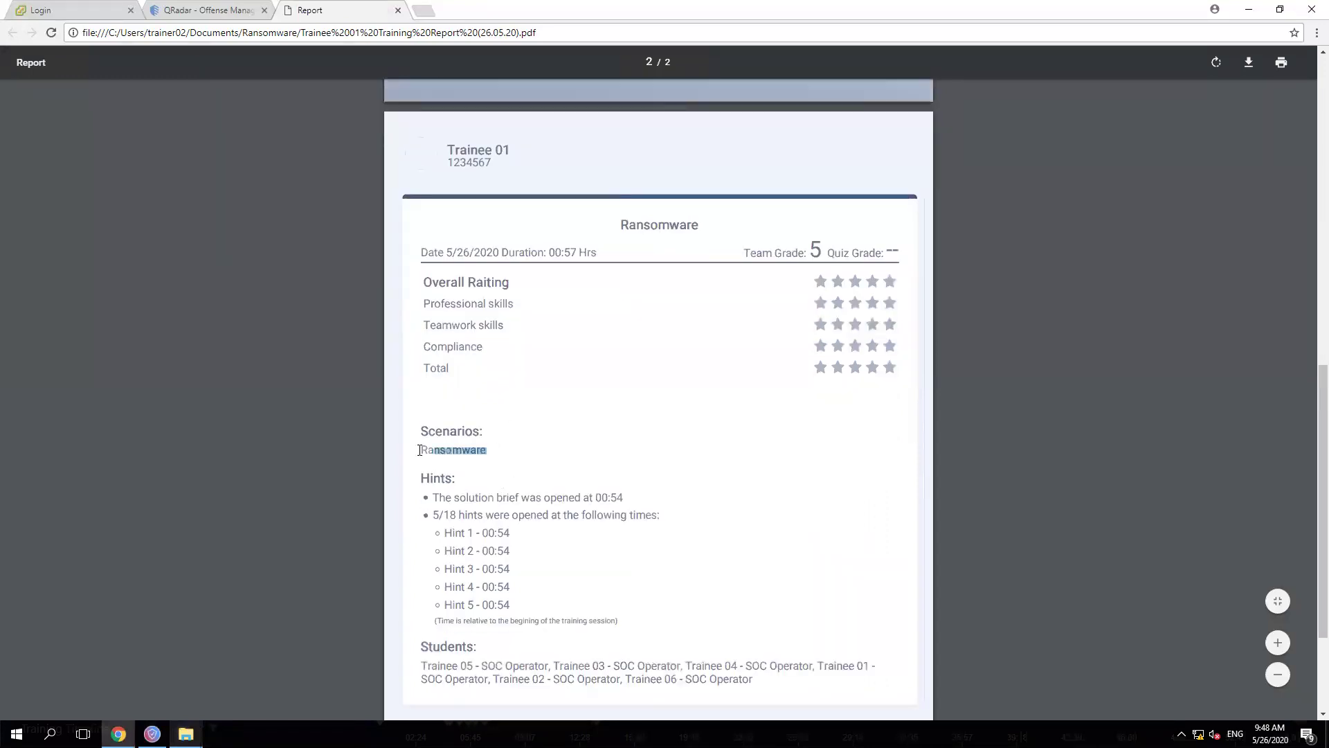
{"action": "scroll", "coordinate": [540, 424], "scroll_direction": "down", "scroll_amount": 2}
{"action": "left_click_drag", "start_coordinate": [433, 376], "coordinate": [506, 437]}
{"action": "left_click_drag", "start_coordinate": [481, 545], "coordinate": [782, 529]}
{"action": "scroll", "coordinate": [720, 538], "scroll_direction": "down", "scroll_amount": 1}
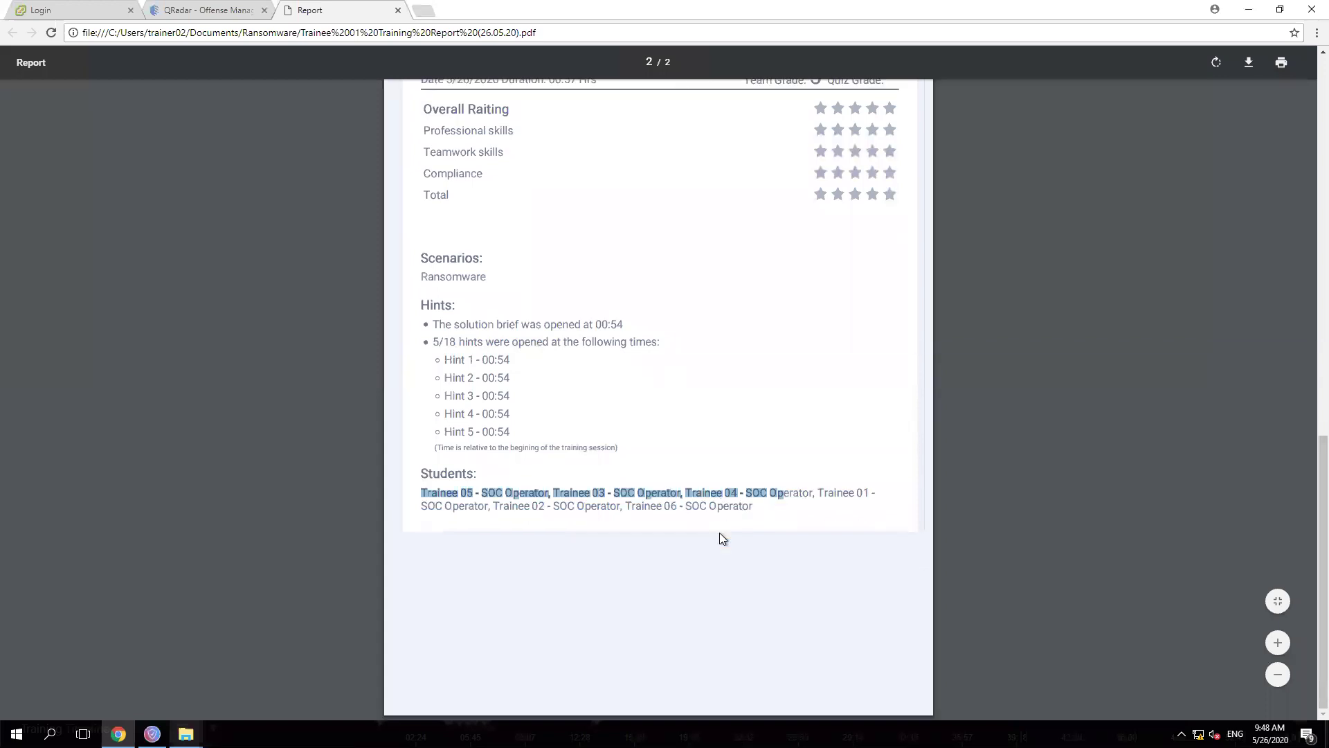
{"action": "scroll", "coordinate": [722, 539], "scroll_direction": "up", "scroll_amount": 12}
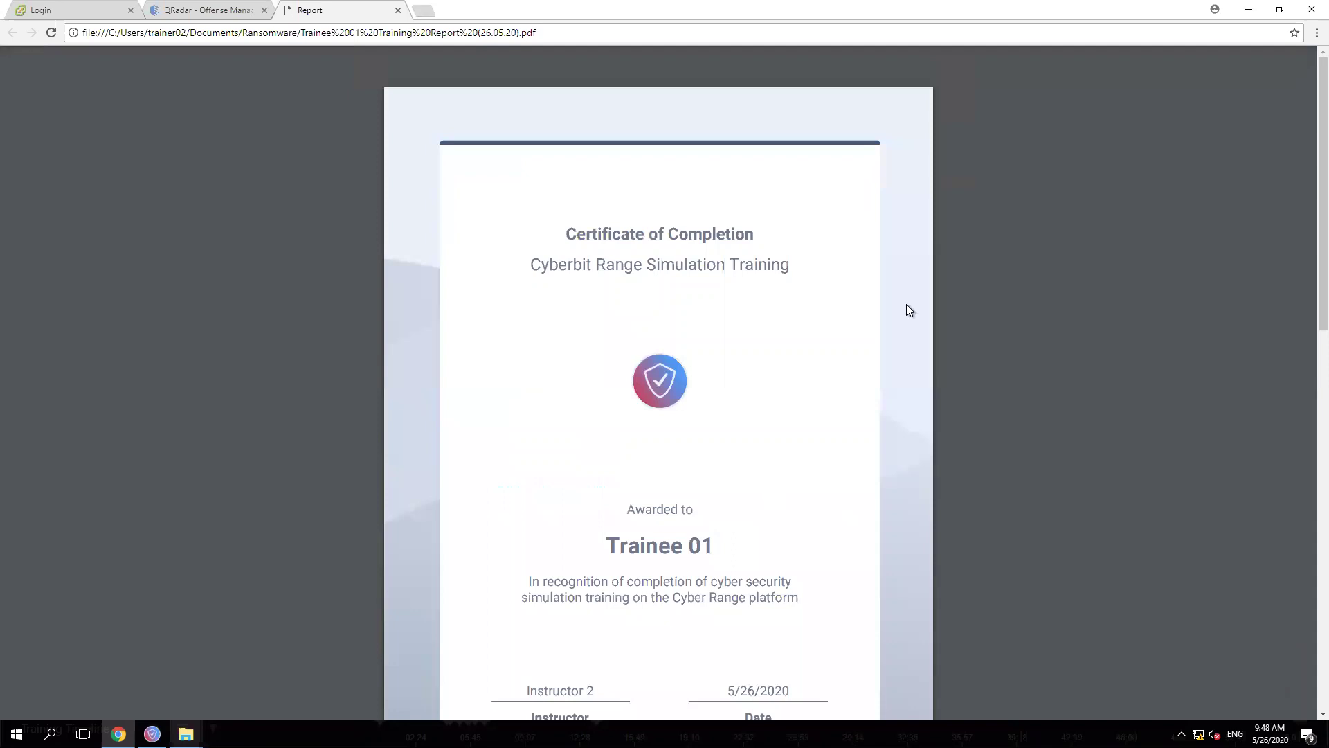
{"action": "key", "text": "alt+F4"}
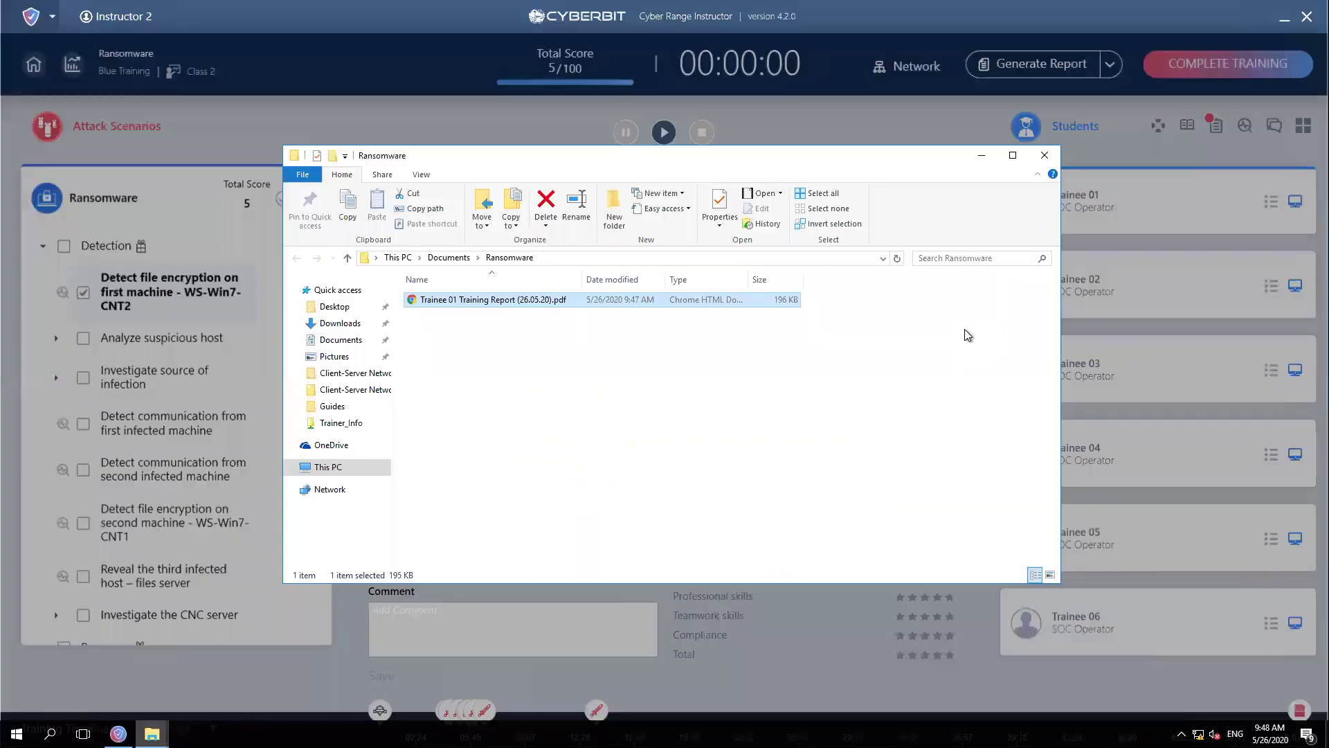
{"action": "left_click", "coordinate": [1044, 155]}
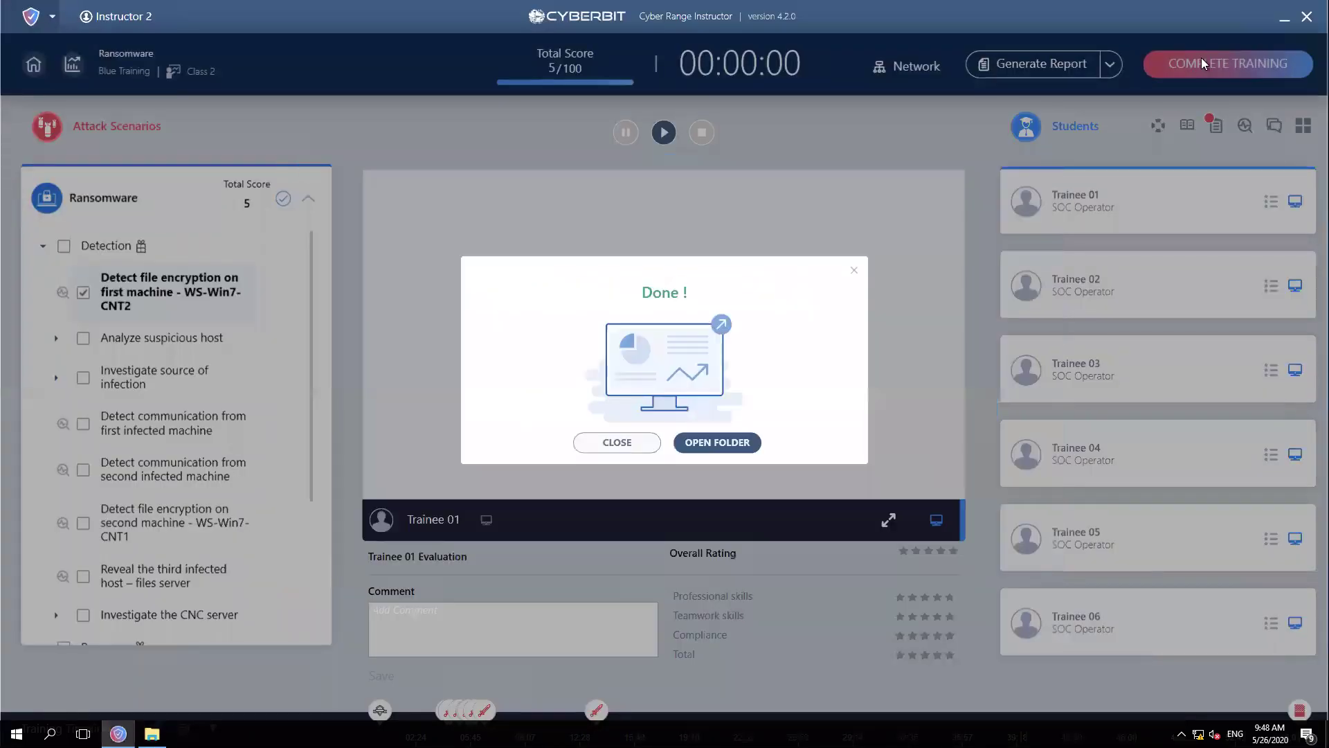
- Dismiss the finished report message and complete the Ransomware training
{"action": "left_click", "coordinate": [1276, 74]}
{"action": "left_click", "coordinate": [1261, 68]}
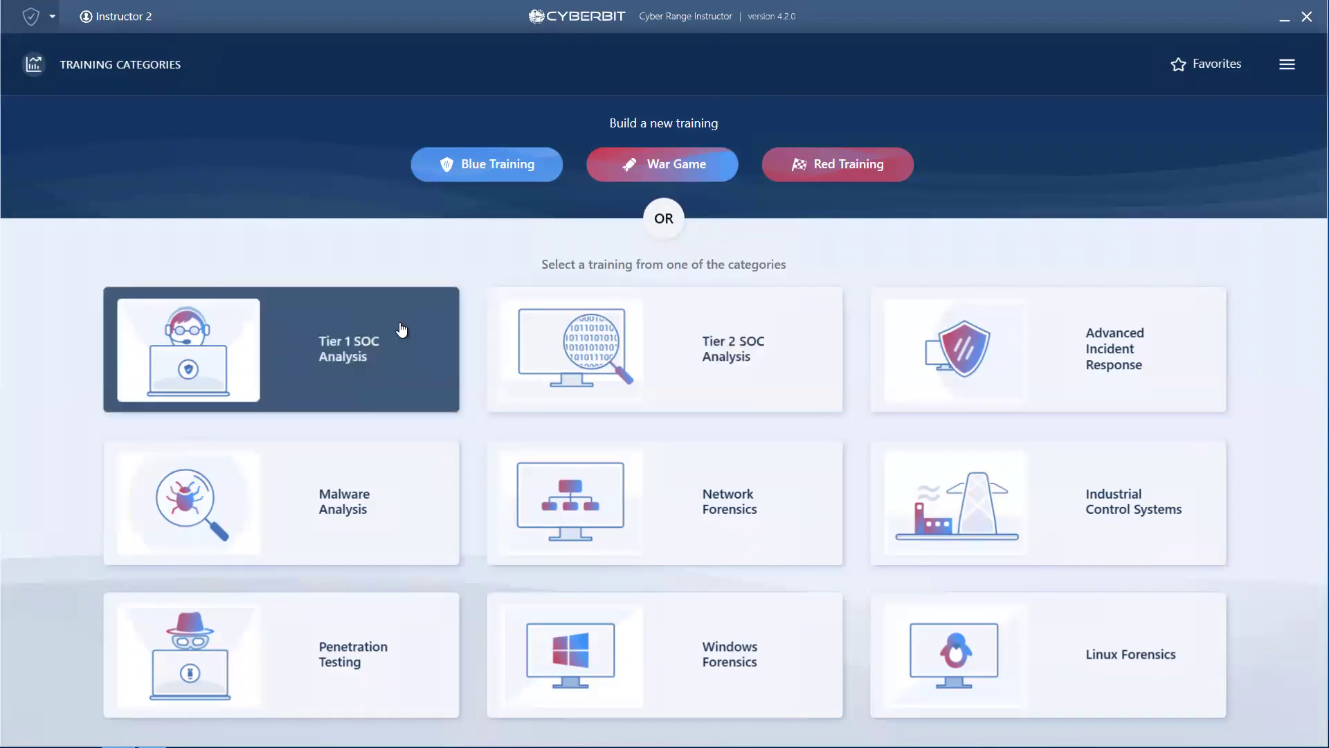
- Start a new Blue Training, review the Apache Shutdown scenario's details and configuration options, and return home, discarding the unsaved training
{"action": "left_click", "coordinate": [482, 169]}
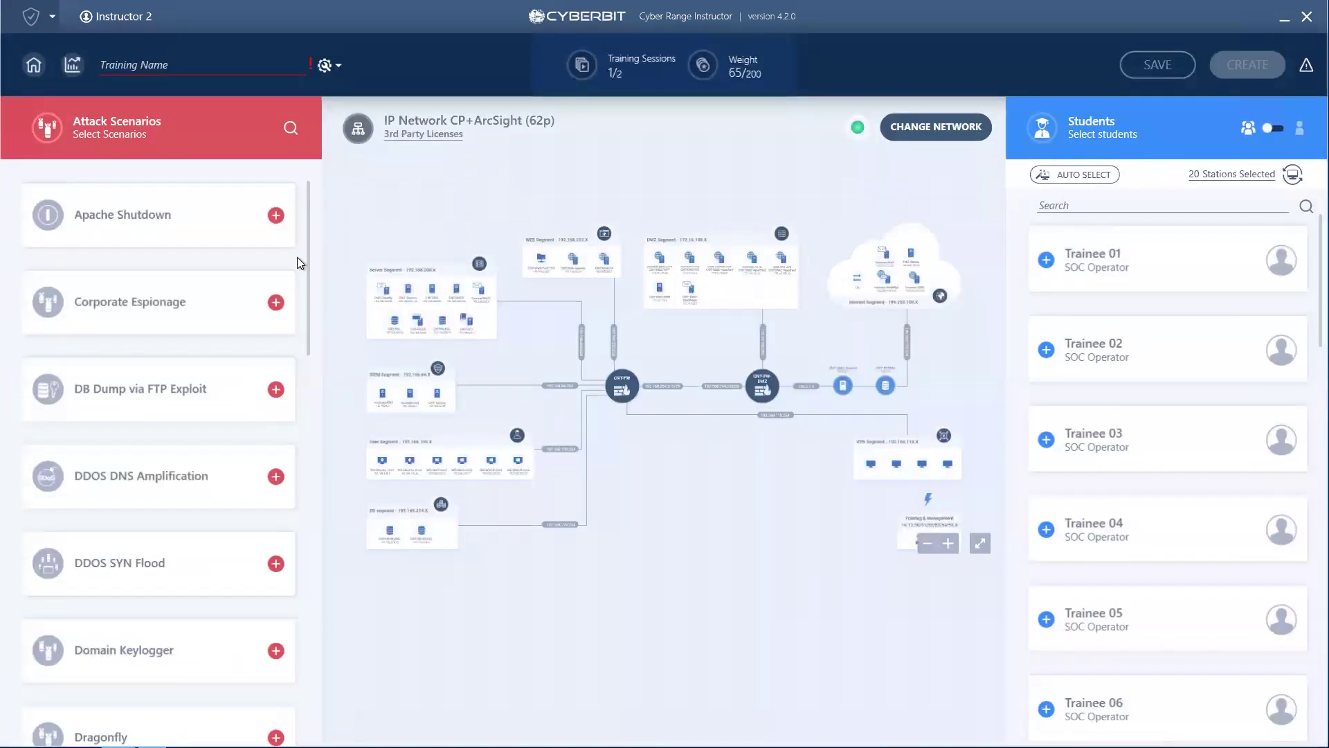
{"action": "left_click", "coordinate": [180, 220]}
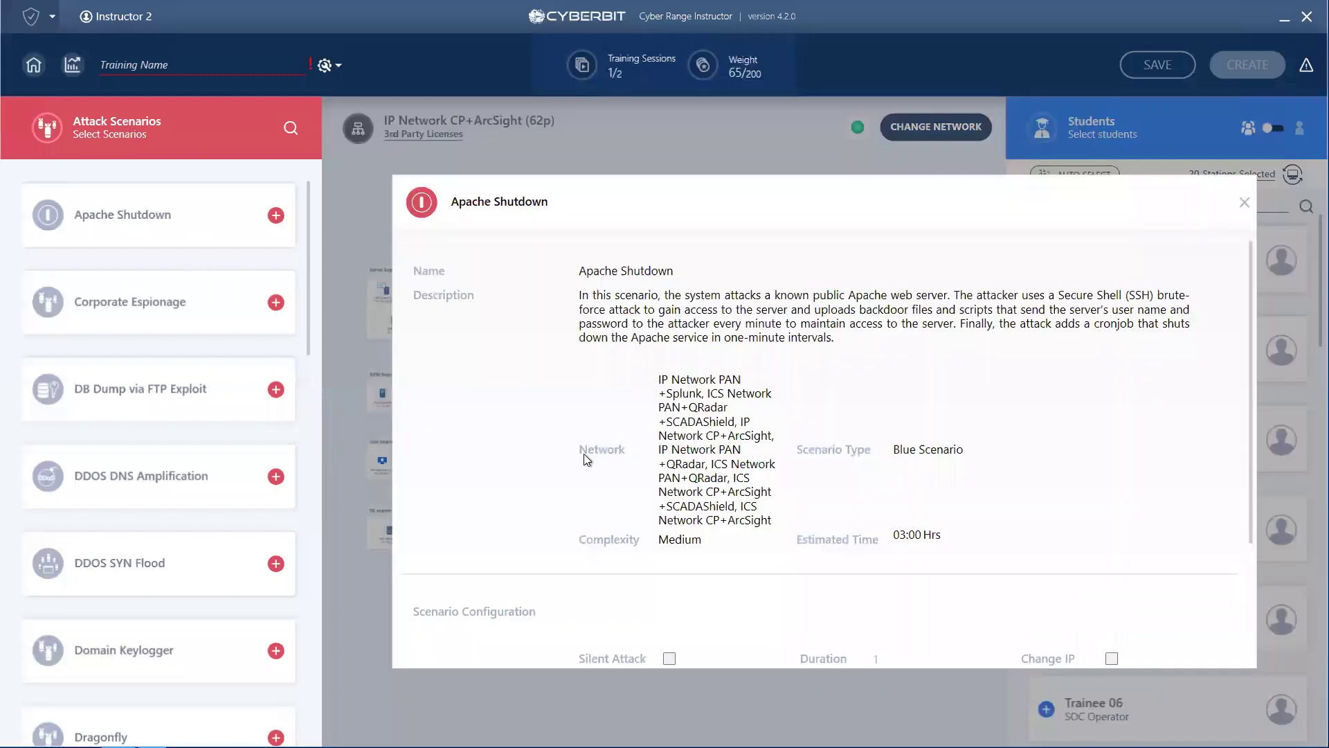
{"action": "scroll", "coordinate": [607, 454], "scroll_direction": "down", "scroll_amount": 1}
{"action": "scroll", "coordinate": [605, 450], "scroll_direction": "down", "scroll_amount": 1}
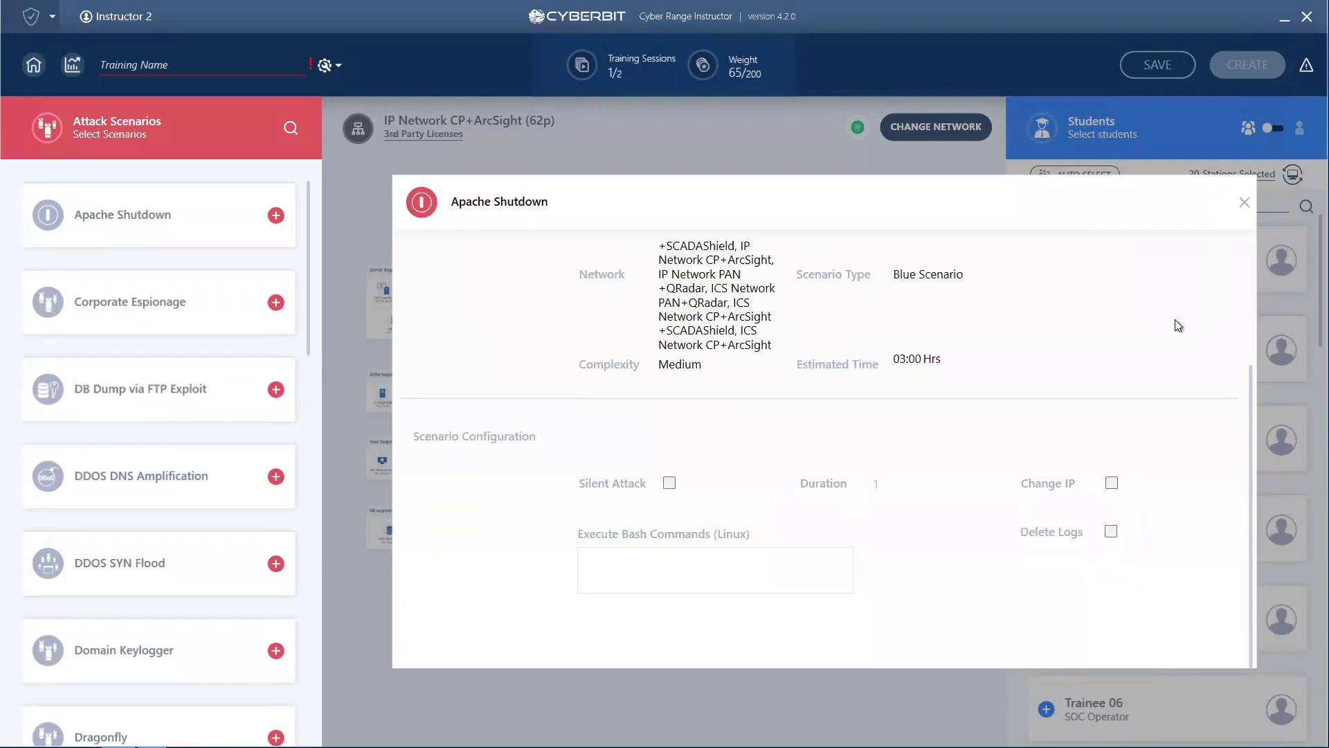
{"action": "left_click", "coordinate": [1244, 204]}
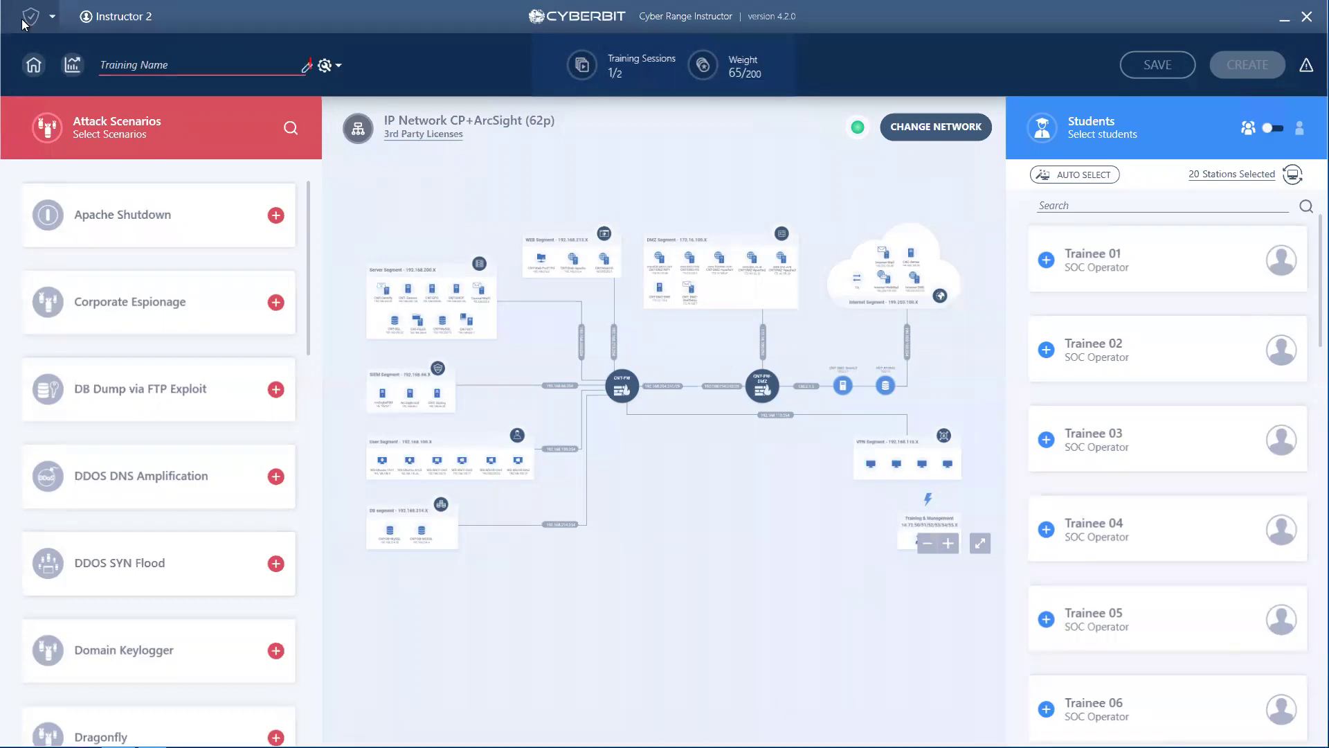
{"action": "left_click", "coordinate": [33, 64]}
{"action": "key", "text": "Return"}
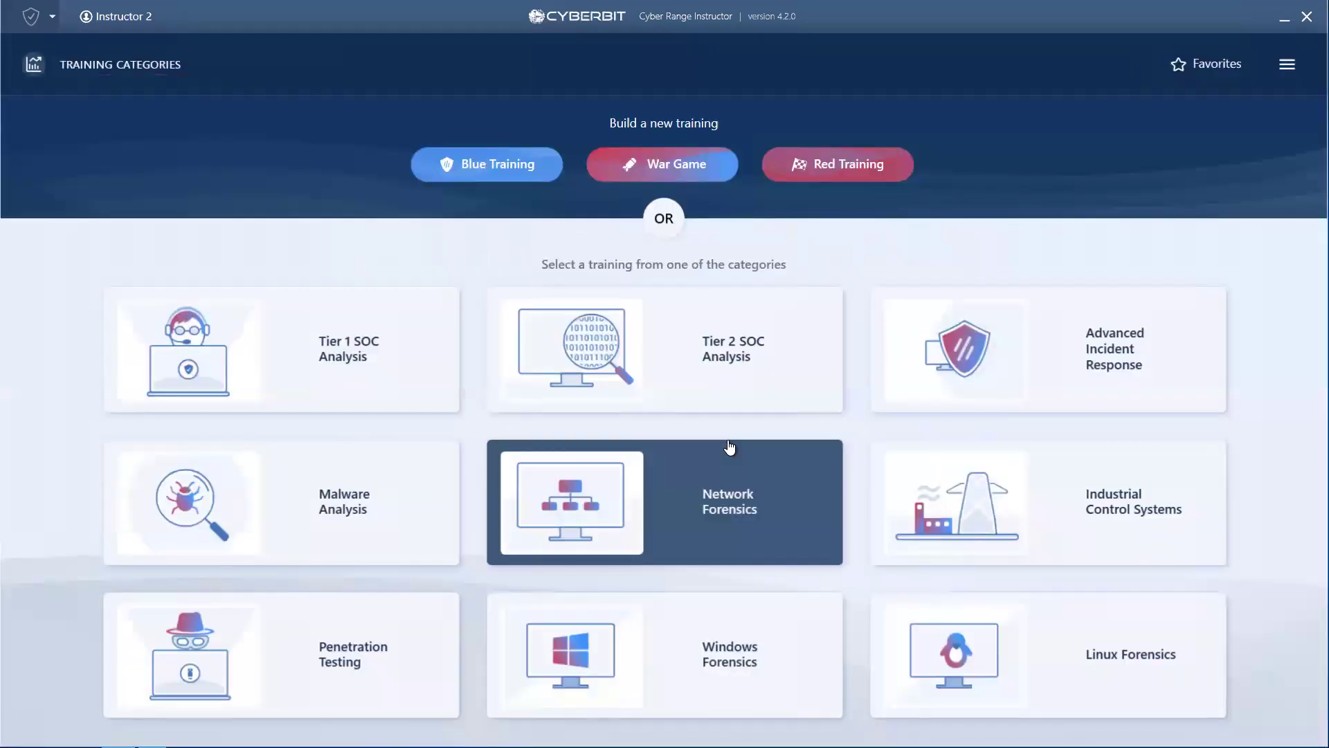
- View the War Game builder with its red and blue student selection, and return home without resuming editing
{"action": "left_click", "coordinate": [700, 164]}
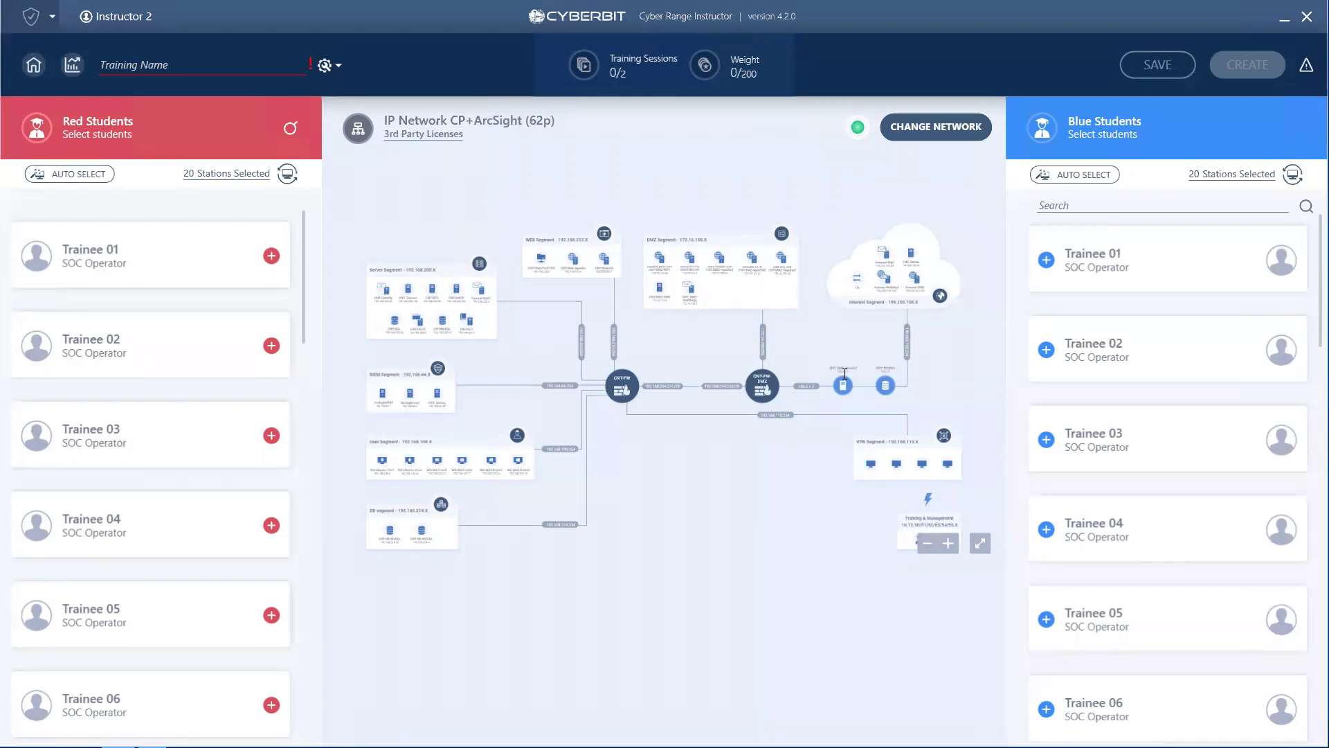
{"action": "left_click", "coordinate": [32, 66]}
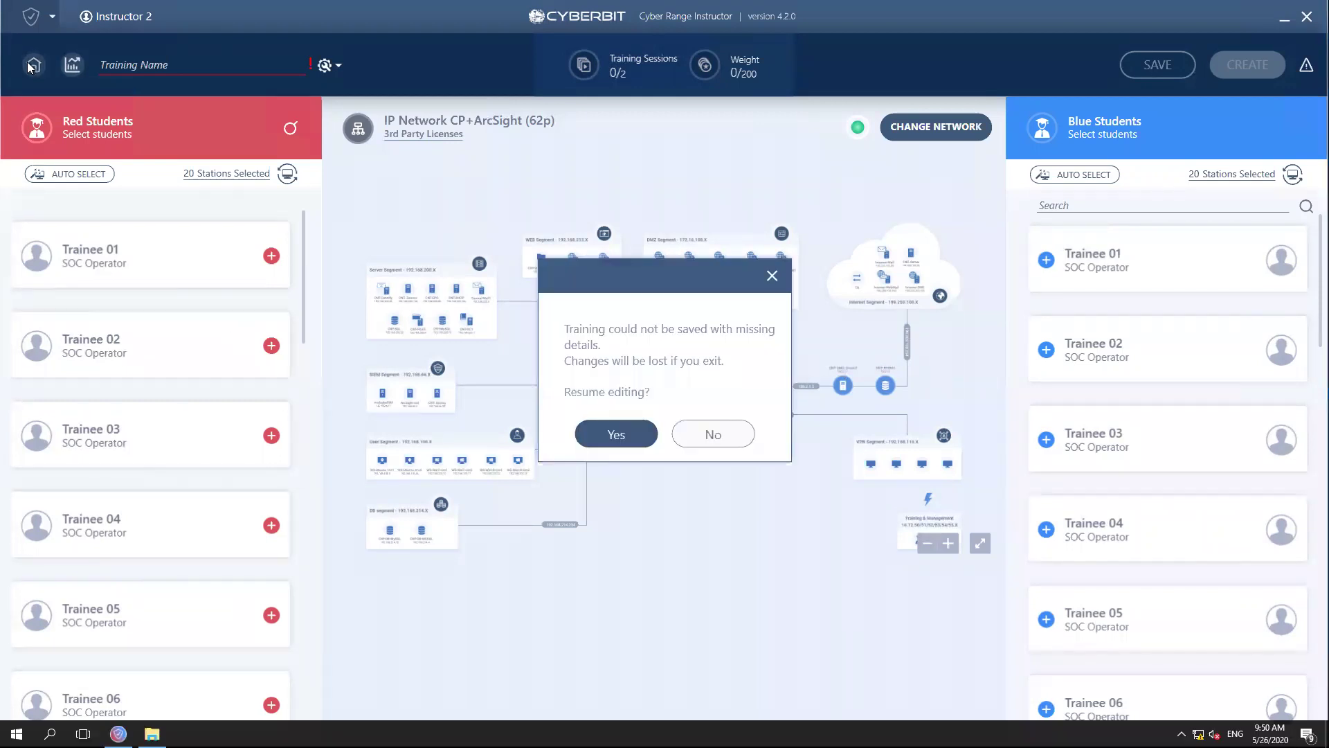
{"action": "left_click", "coordinate": [714, 434]}
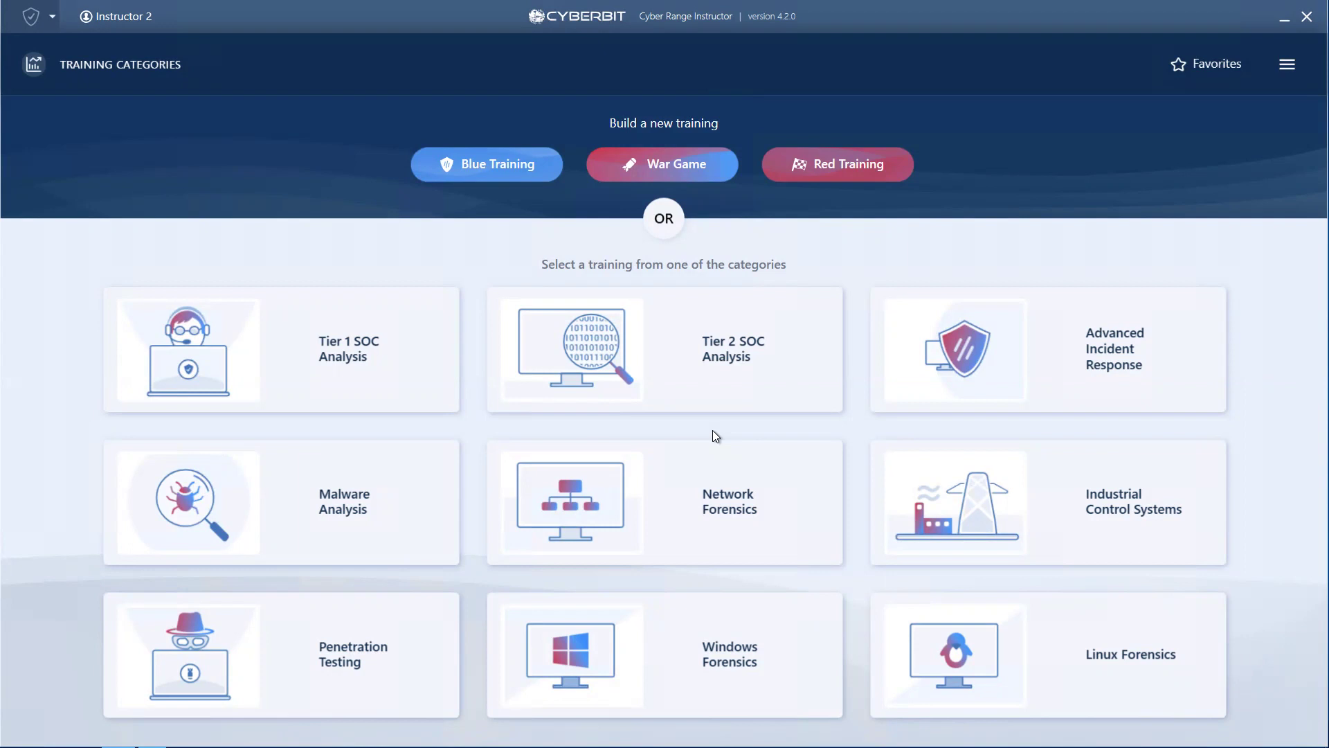
- Open the most recent Ransomware session from the training history for debriefing, view it, and return home
{"action": "left_click", "coordinate": [1289, 66]}
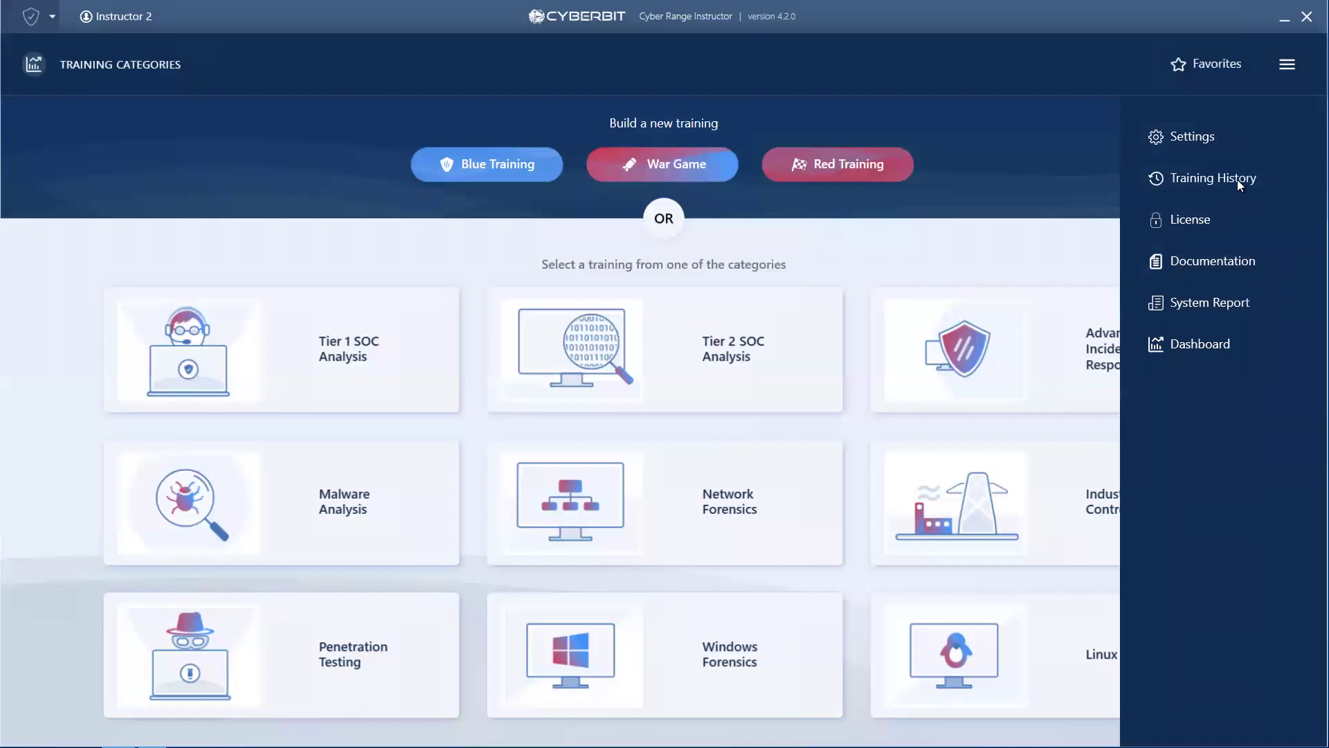
{"action": "left_click", "coordinate": [1236, 180]}
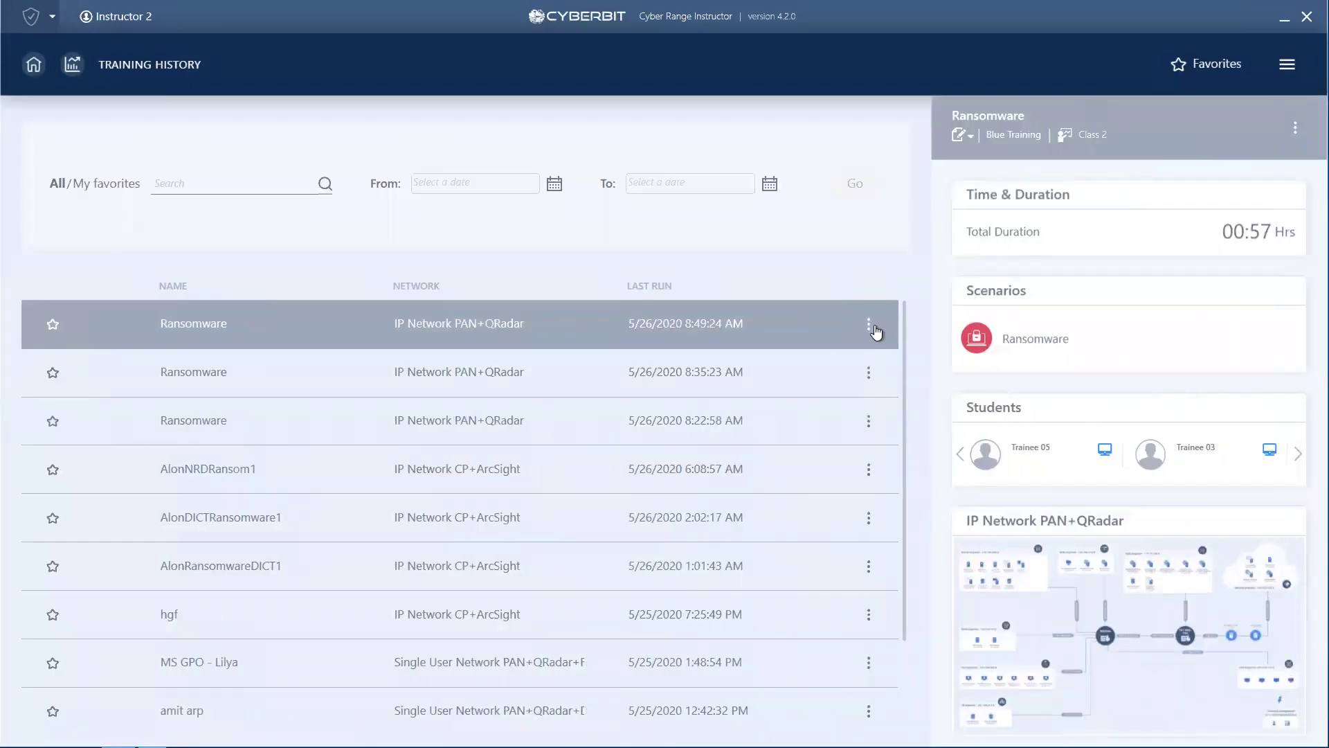
{"action": "left_click", "coordinate": [869, 325]}
{"action": "left_click", "coordinate": [897, 344]}
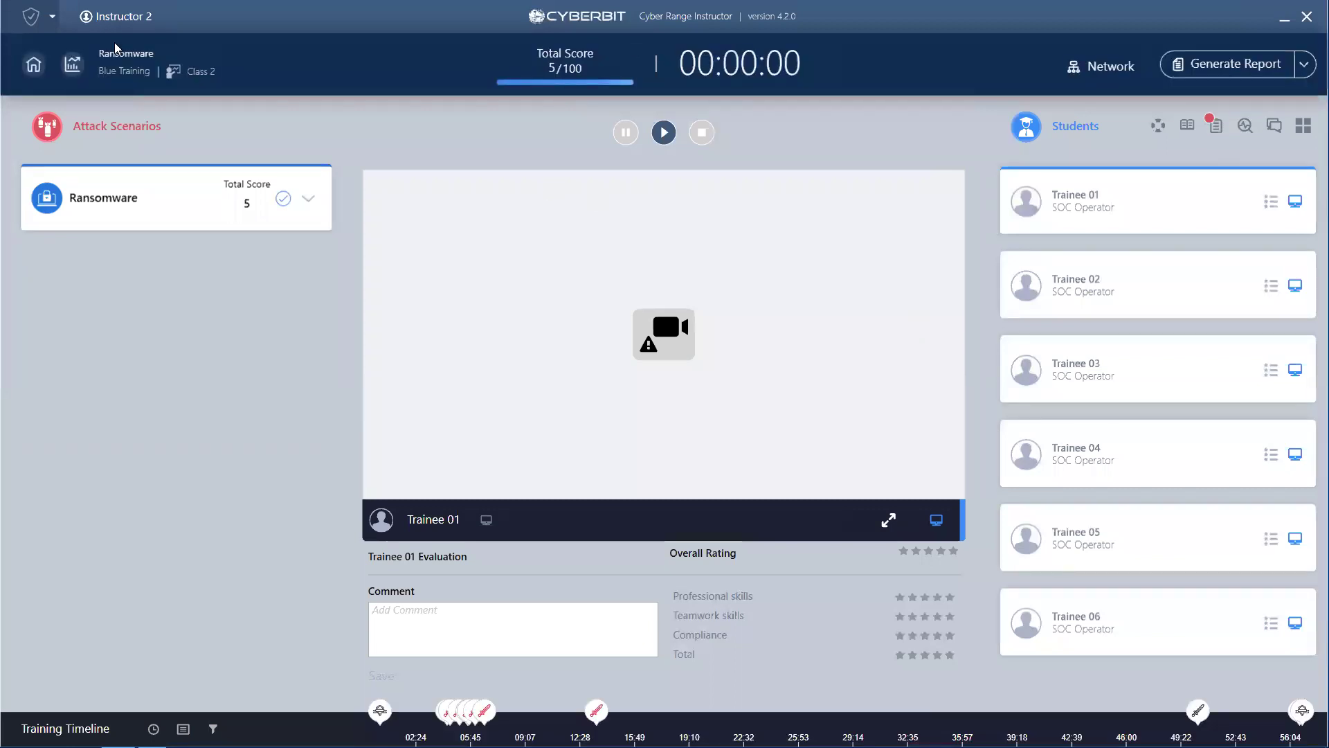
{"action": "left_click", "coordinate": [33, 64]}
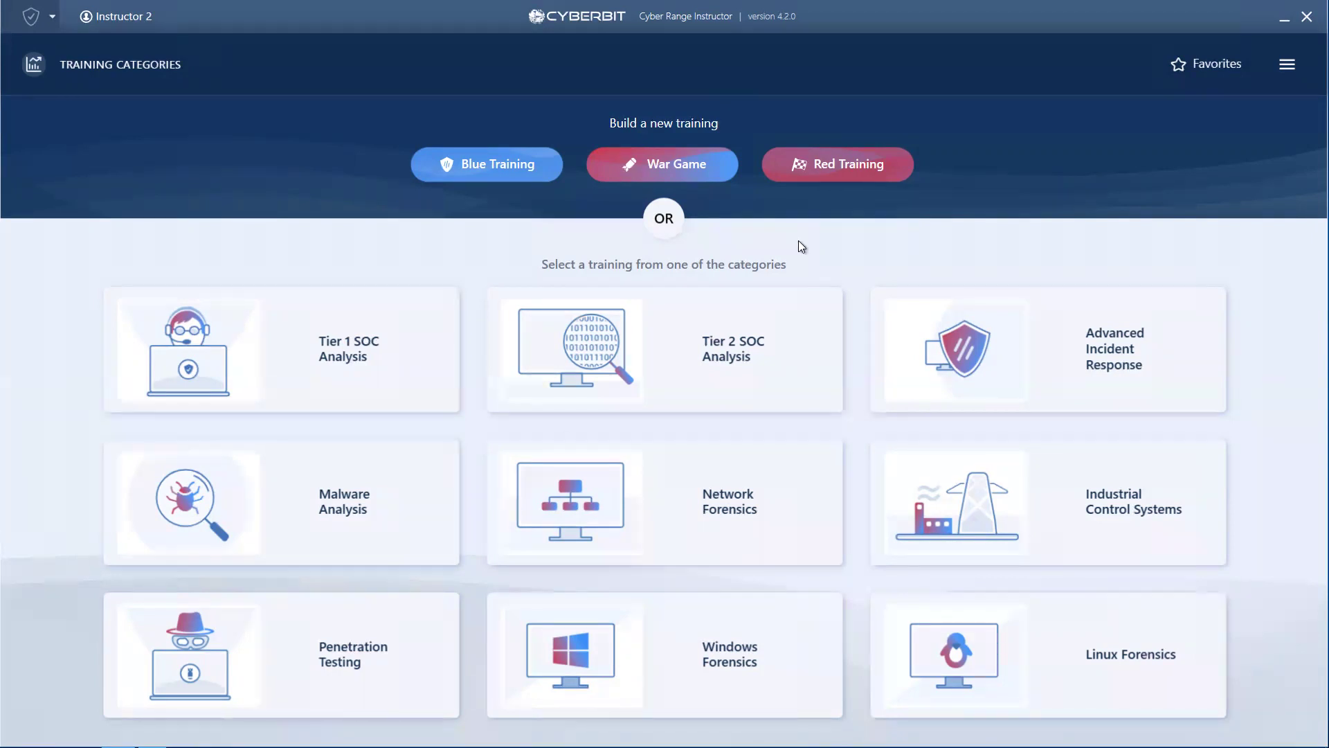
- Review the Cyberbit Range licenses and browse all the 3rd party licenses, and close the license information
{"action": "left_click", "coordinate": [1287, 64]}
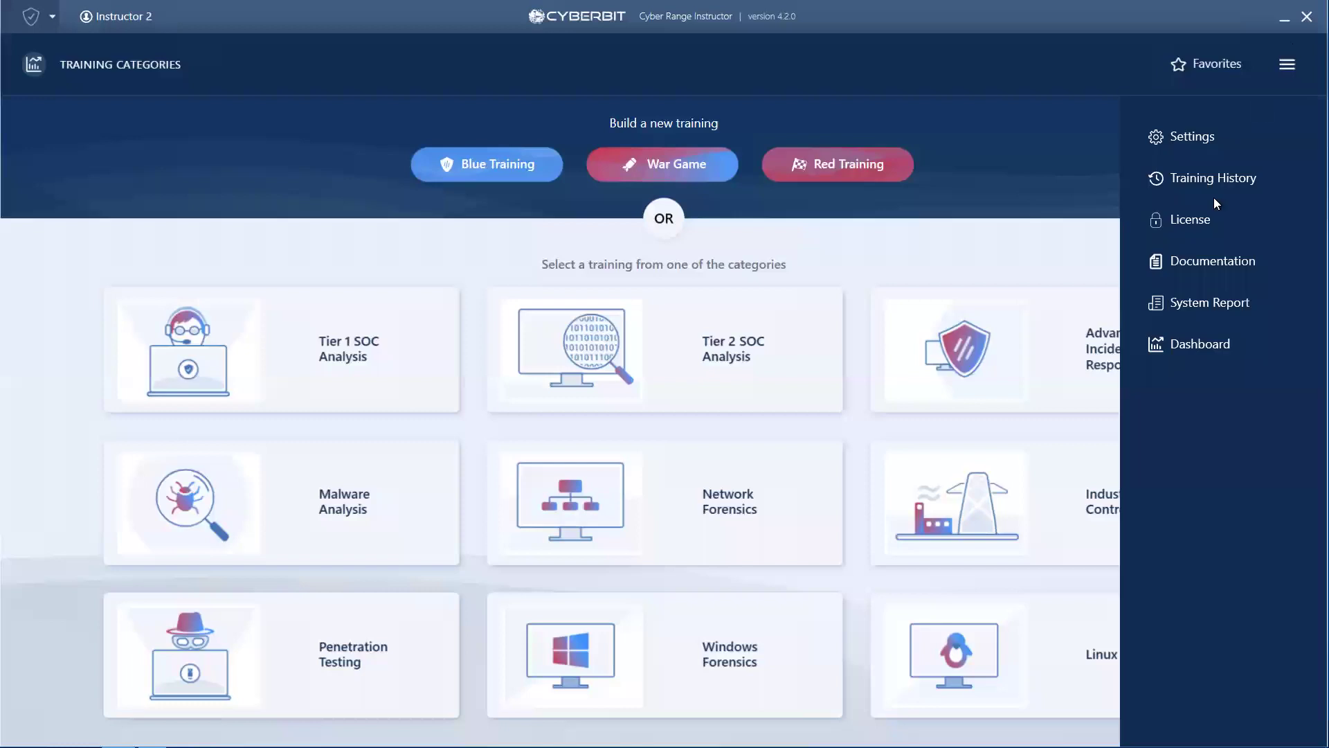
{"action": "left_click", "coordinate": [1198, 222]}
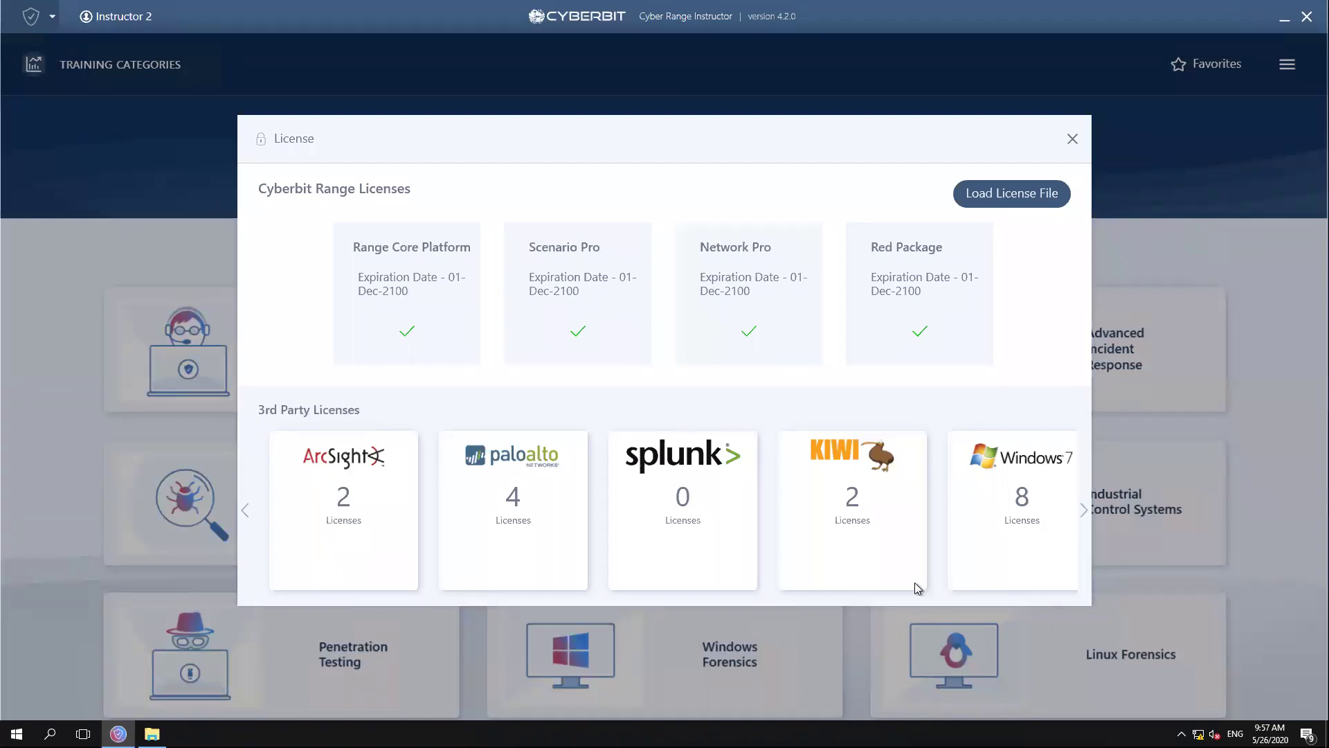
{"action": "left_click", "coordinate": [1085, 511]}
{"action": "left_click", "coordinate": [1084, 510]}
{"action": "left_click", "coordinate": [1085, 510]}
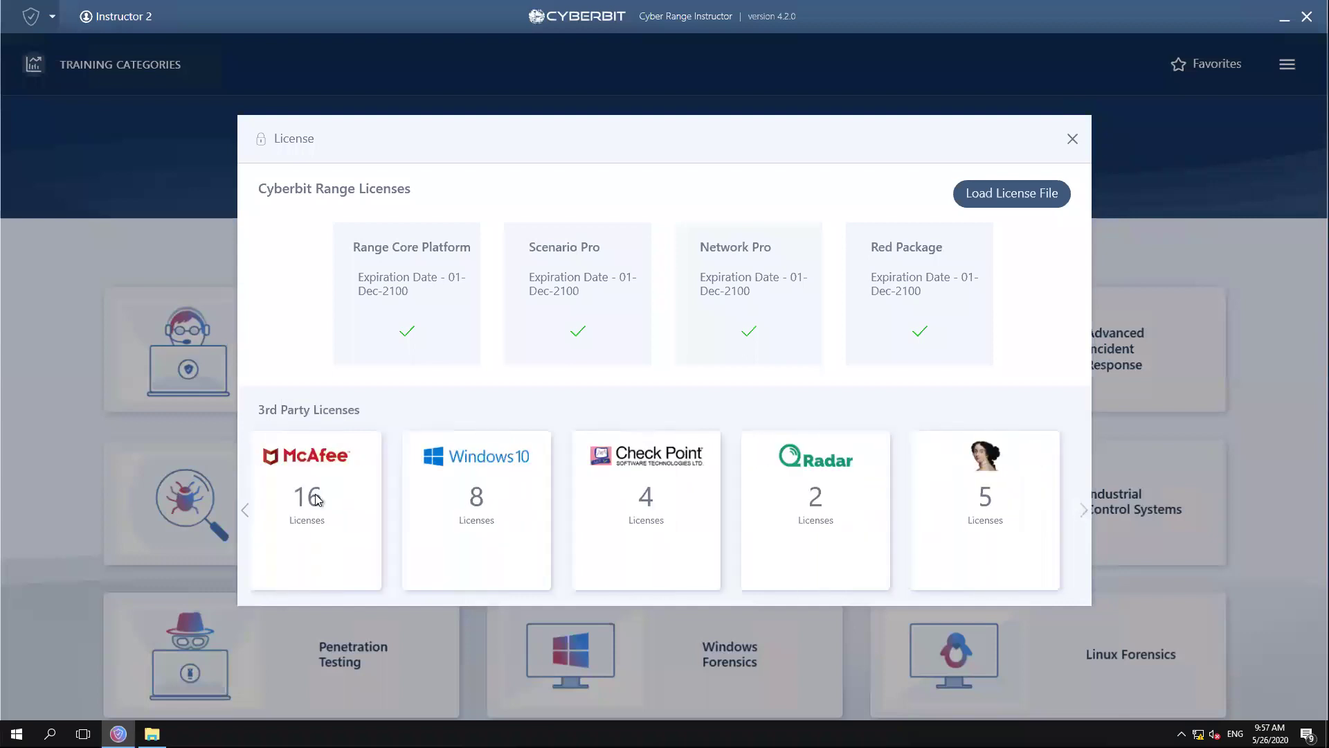
{"action": "left_click", "coordinate": [244, 510]}
{"action": "left_click", "coordinate": [244, 510]}
{"action": "left_click", "coordinate": [243, 510]}
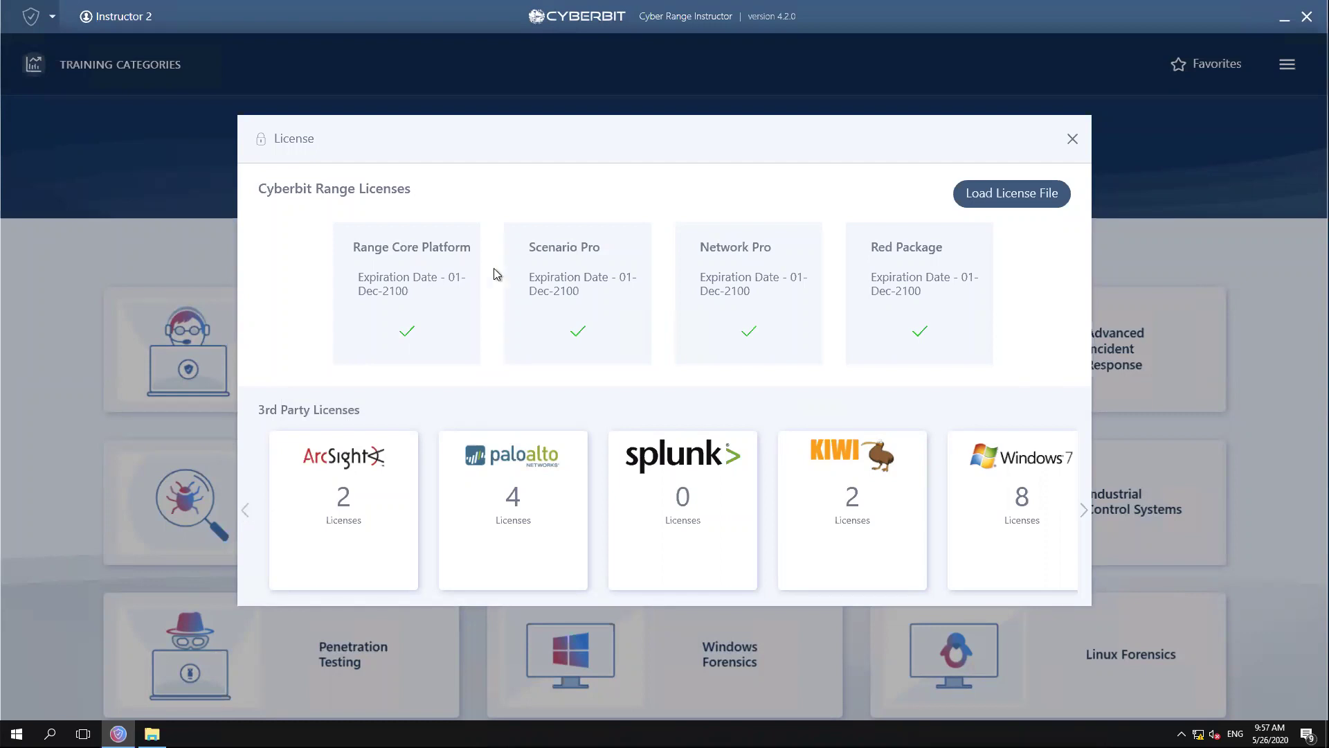
{"action": "left_click", "coordinate": [1073, 139]}
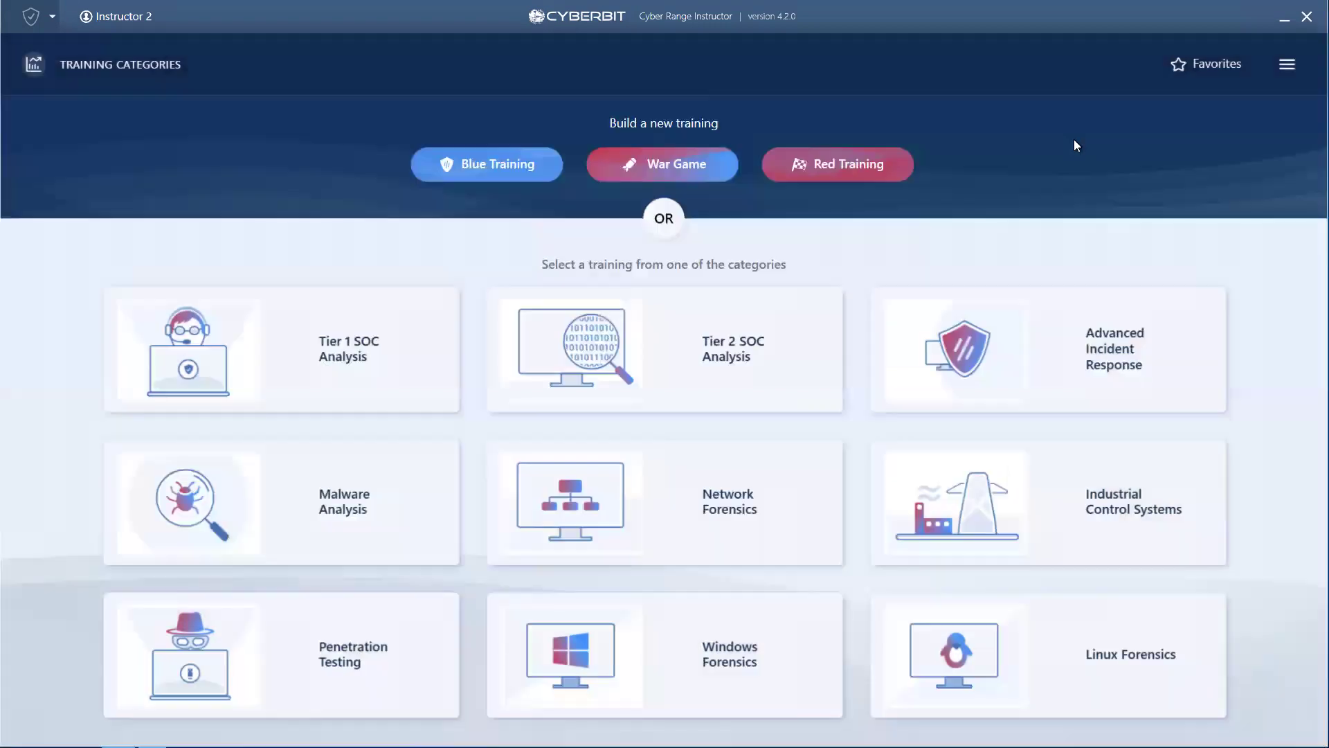